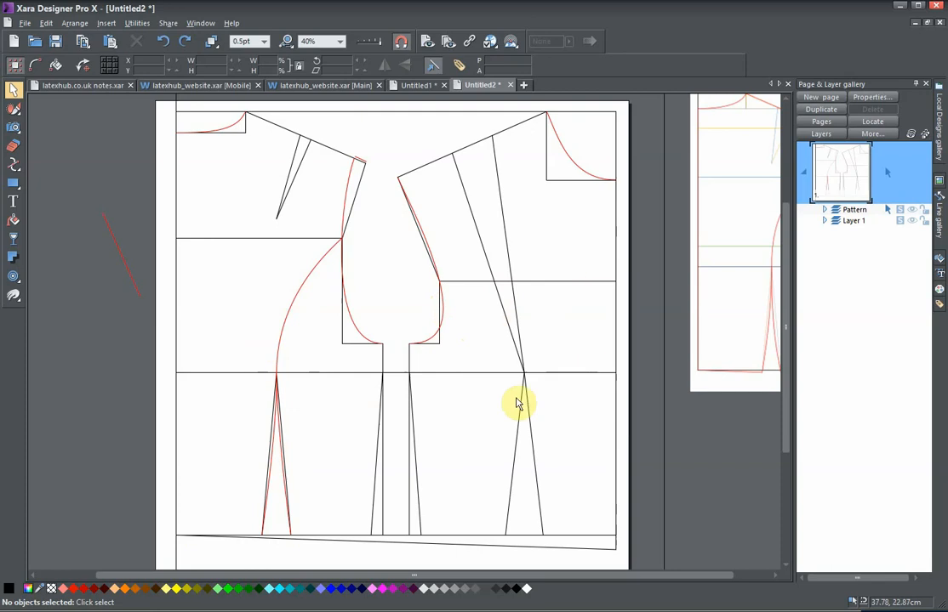
Draw a straight line from the front bust point, where the dart legs meet, to the front armhole curve
left_click_drag(551, 363, 490, 356)
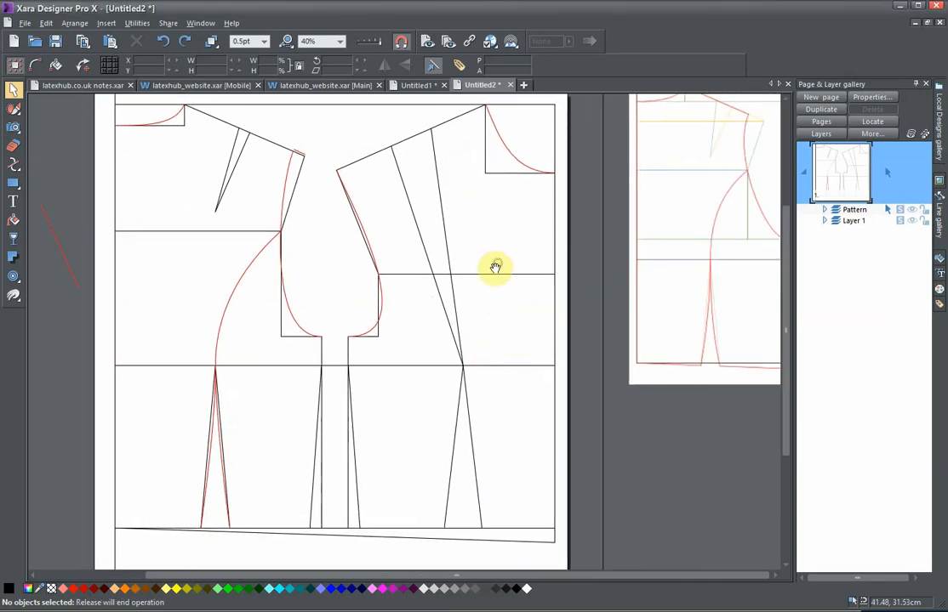
left_click_drag(495, 268, 491, 275)
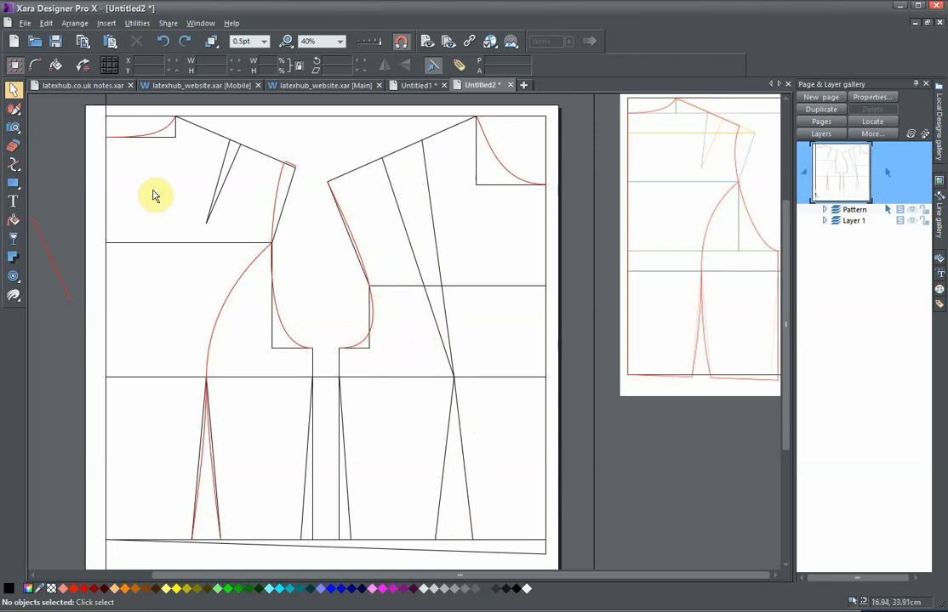
mouse_move(14, 164)
left_click(58, 164)
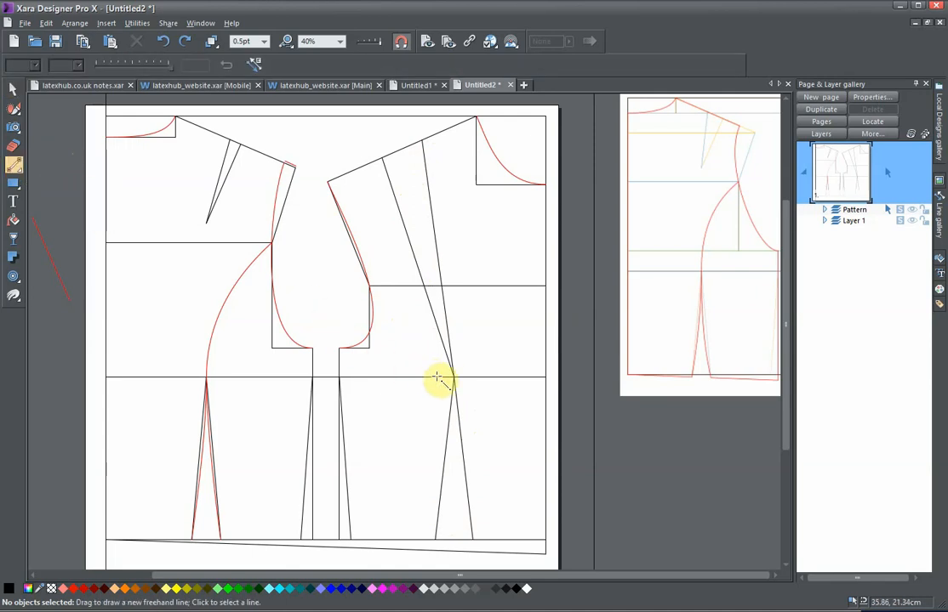
left_click_drag(454, 378, 399, 333)
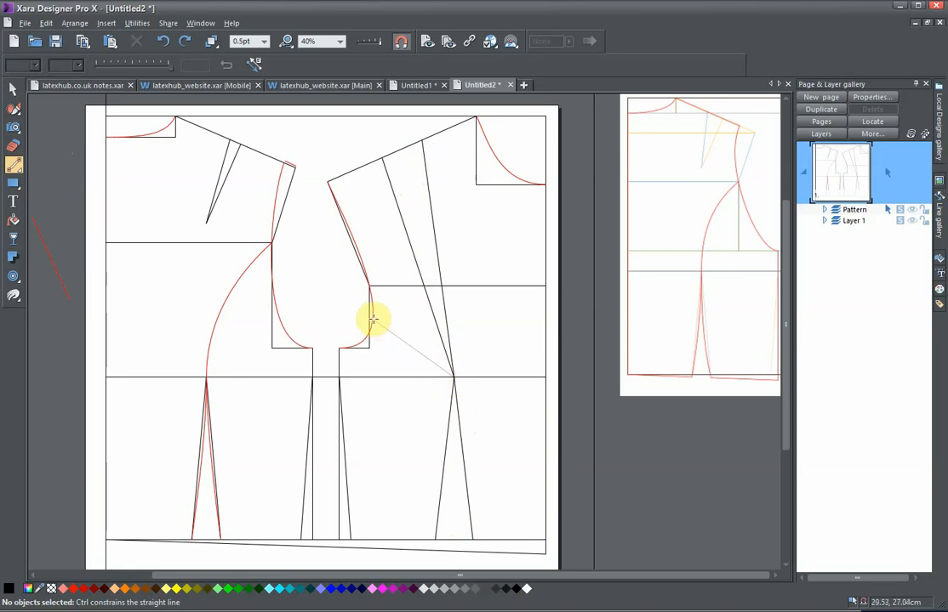
left_click_drag(371, 317, 372, 318)
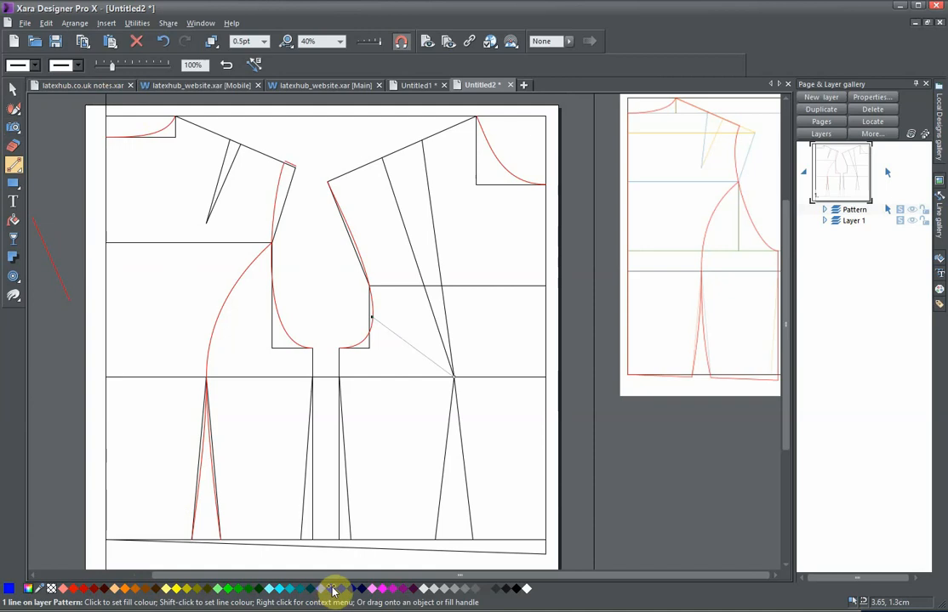
Colour the new bust-to-armhole line blue and set its width to 2pt
left_click(264, 42)
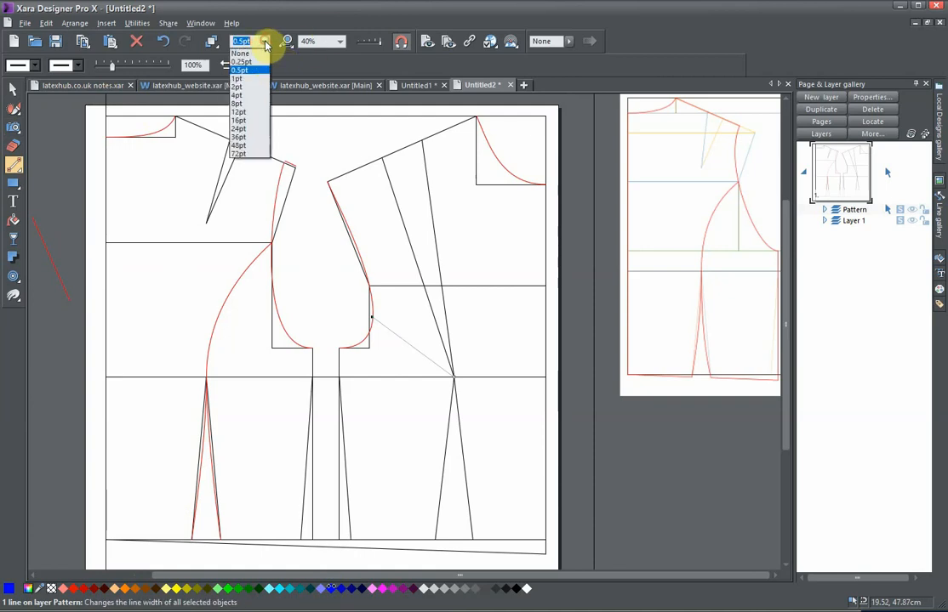
left_click(239, 86)
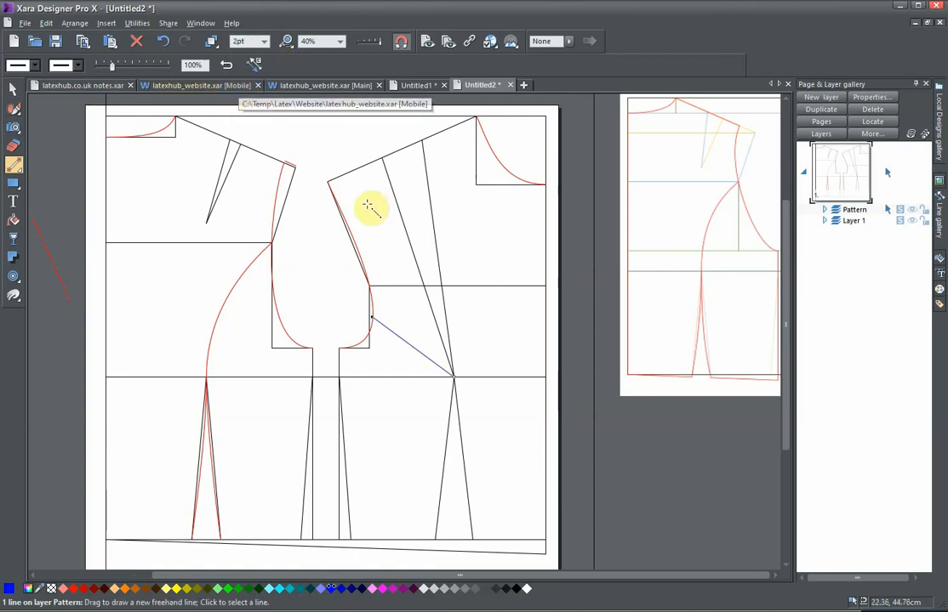
scroll(408, 344, "up", 2)
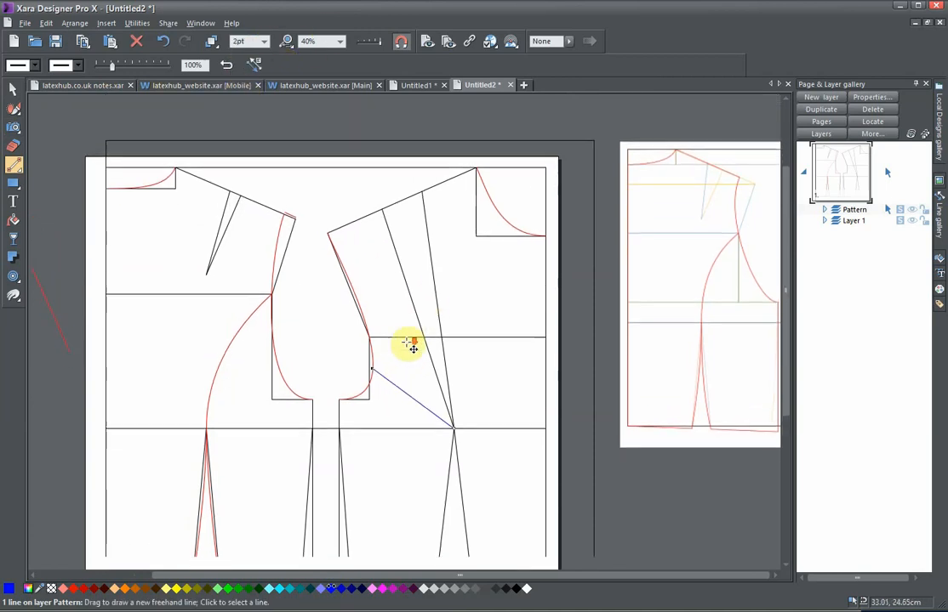
scroll(486, 370, "down", 1)
scroll(474, 370, "up", 5)
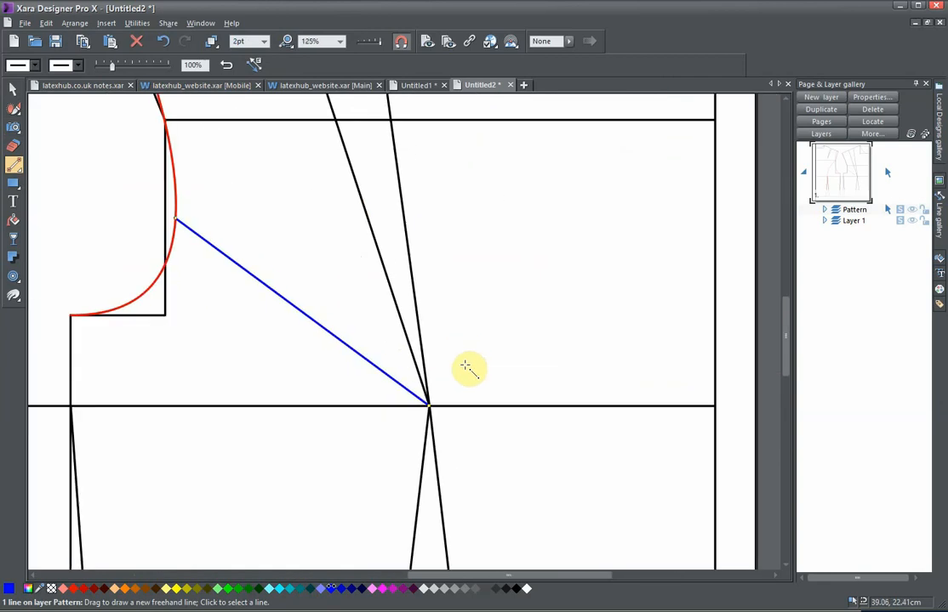
scroll(468, 367, "down", 5)
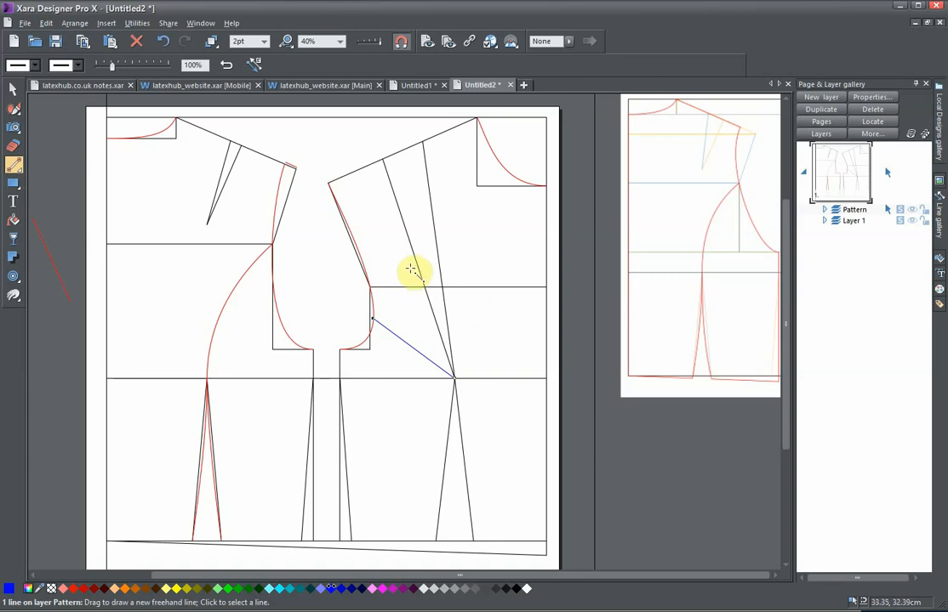
key("Escape")
Draw a closed blue-filled shape joining the bust point, outer shoulder dart leg, shoulder tip and armhole end of the blue line
left_click_drag(464, 314, 440, 321)
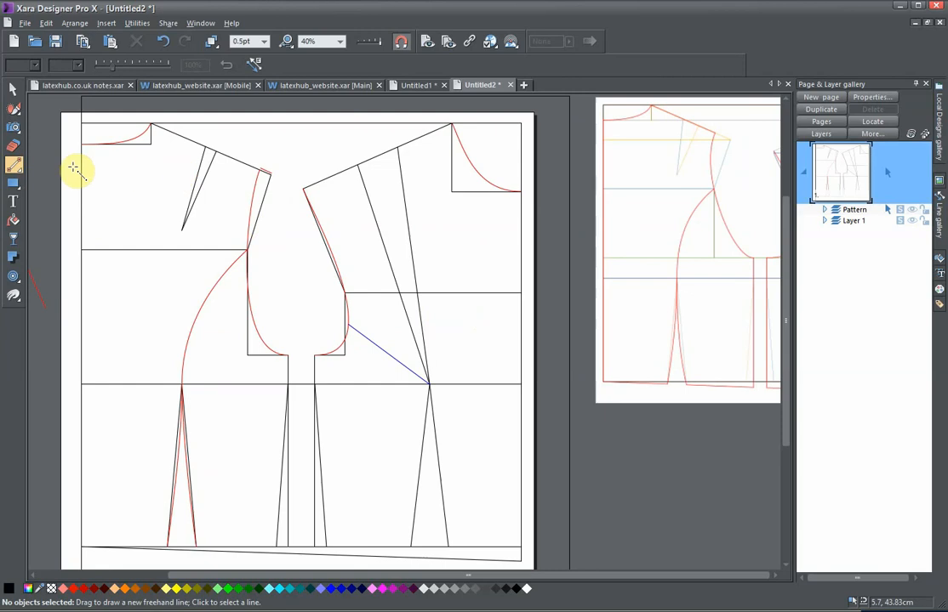
mouse_move(15, 167)
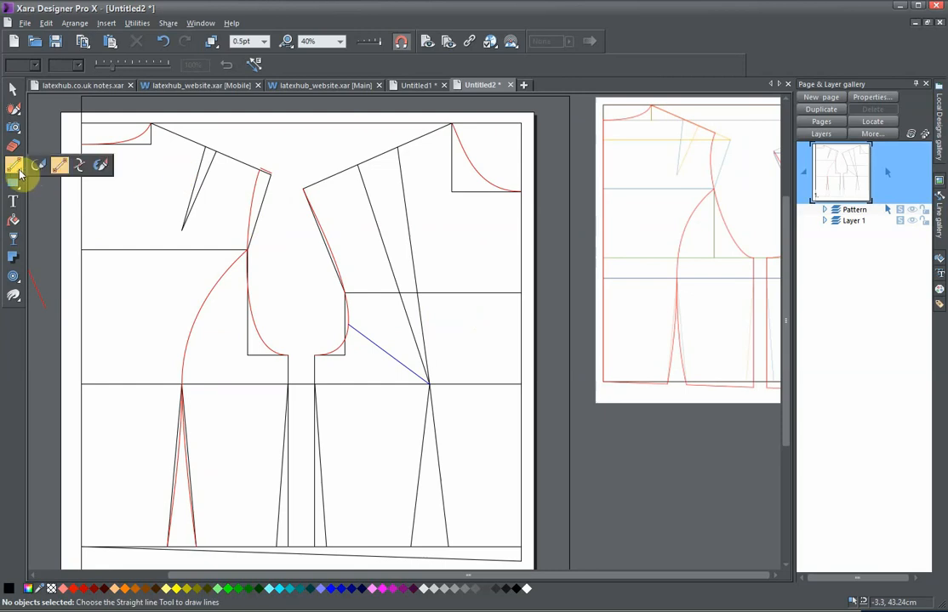
left_click(81, 166)
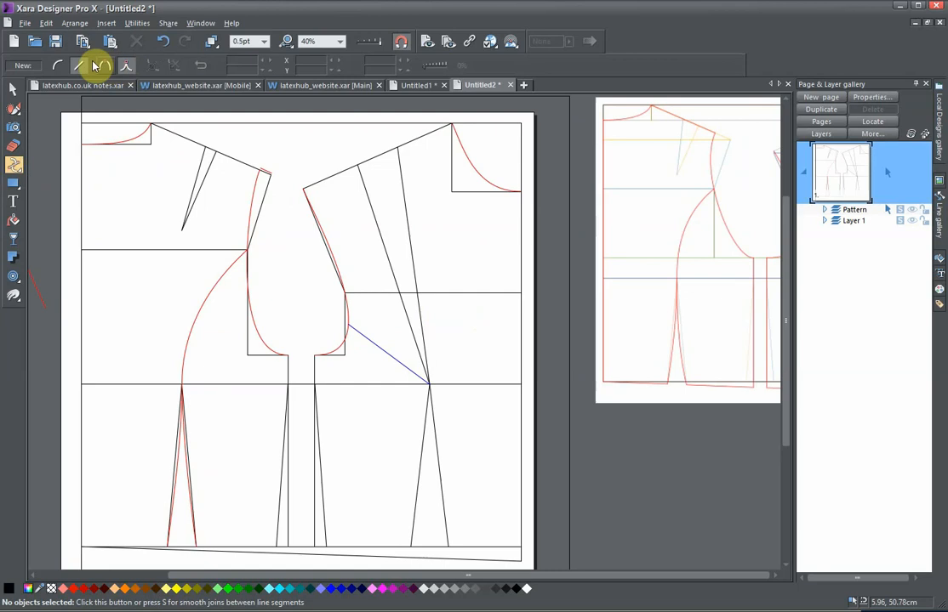
left_click(430, 386)
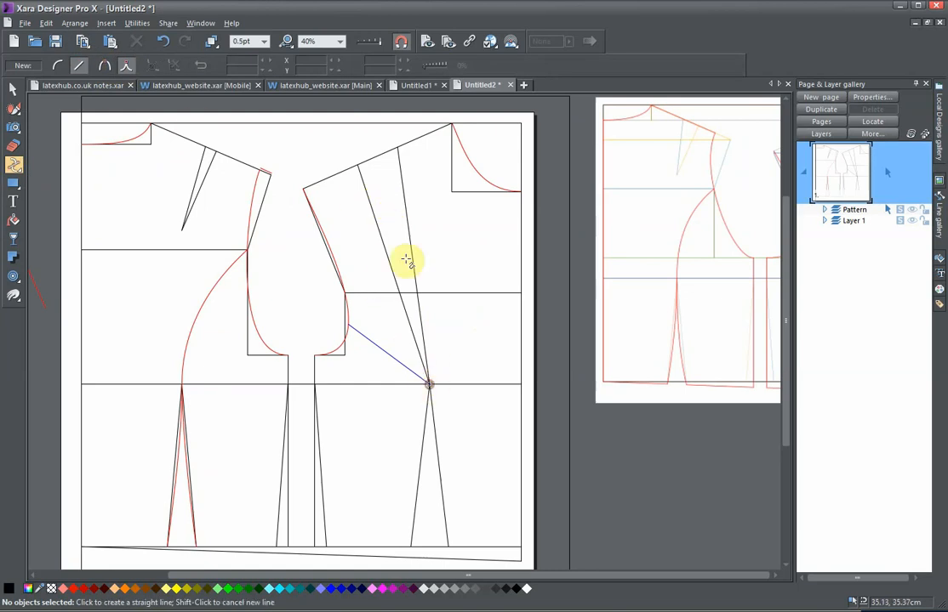
left_click(358, 165)
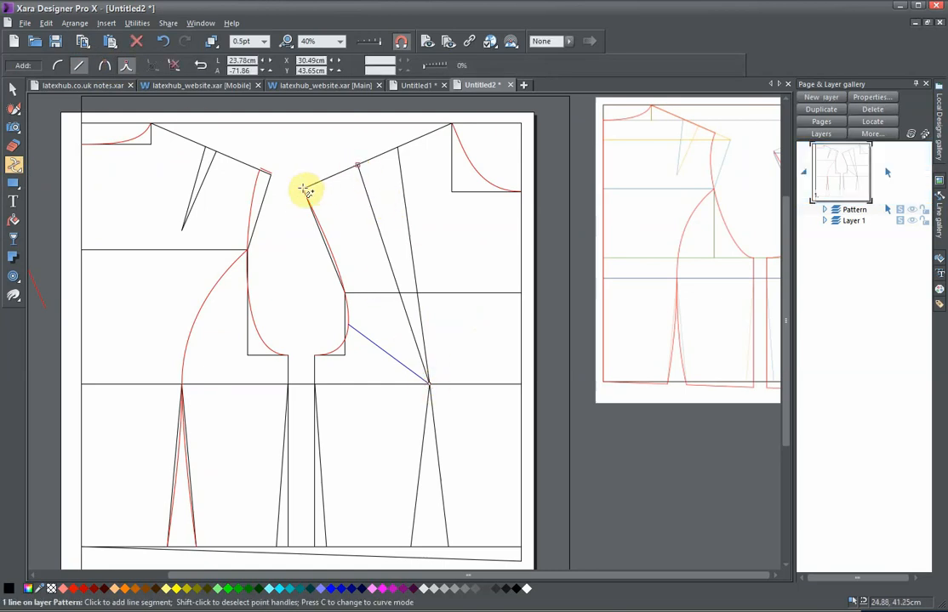
left_click(304, 189)
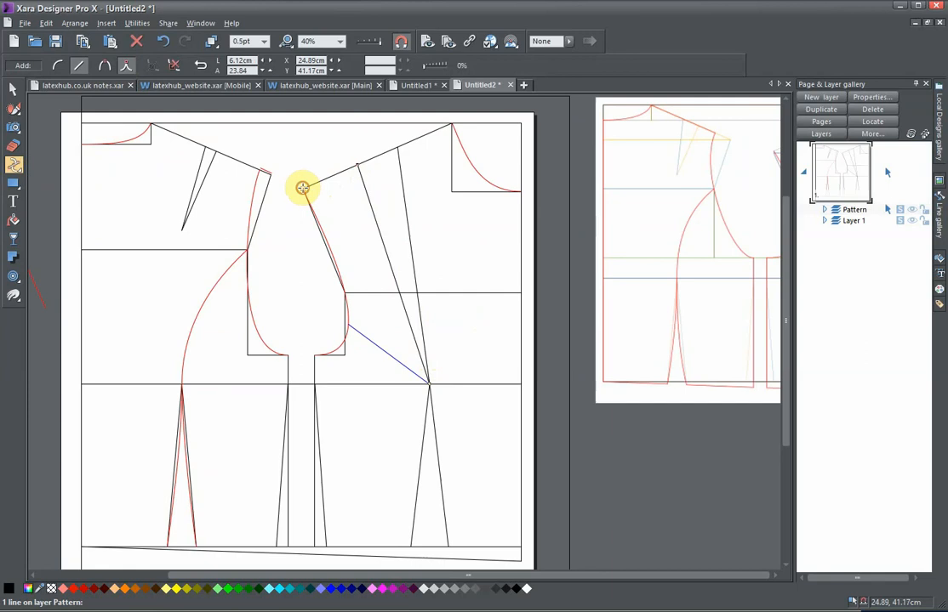
left_click(348, 324)
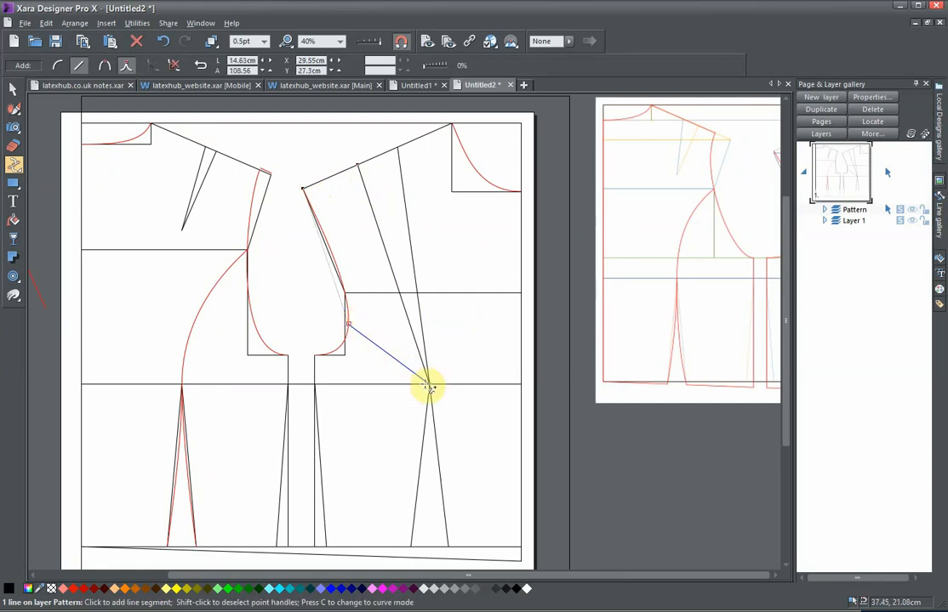
left_click(433, 388)
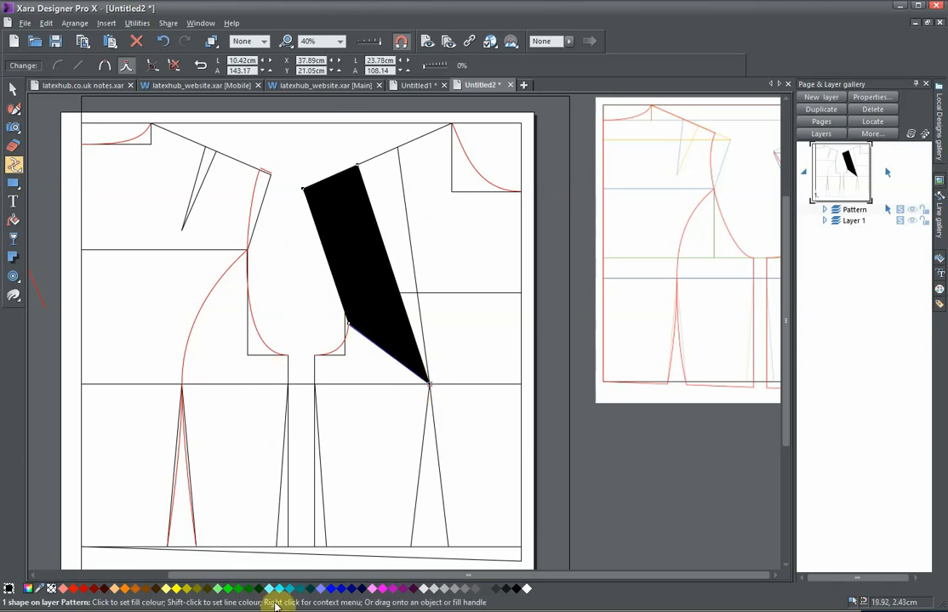
left_click(332, 590)
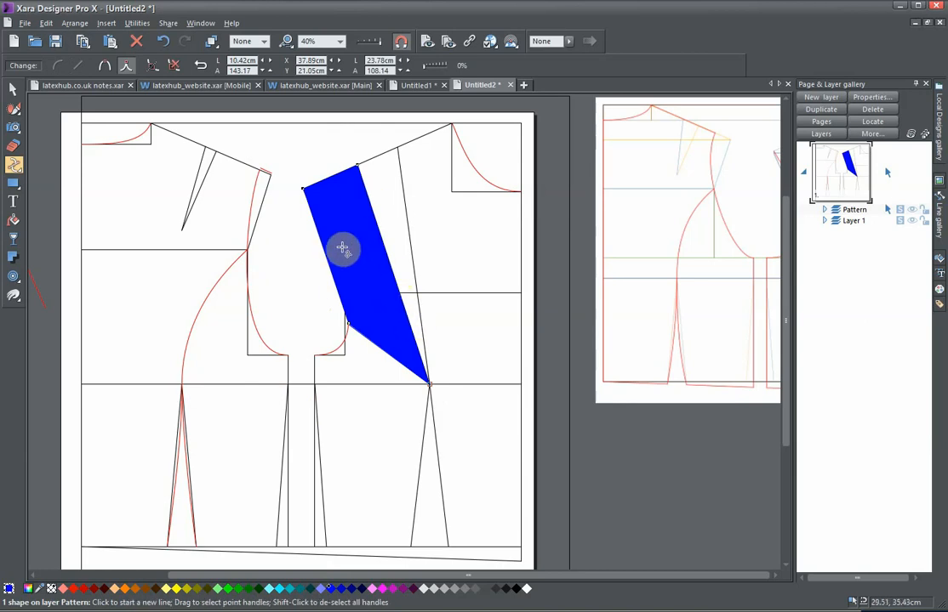
Curve the blue shape's straight armhole edge so that it follows the red front armhole curve
left_click_drag(328, 258, 352, 256)
scroll(364, 271, "up", 3)
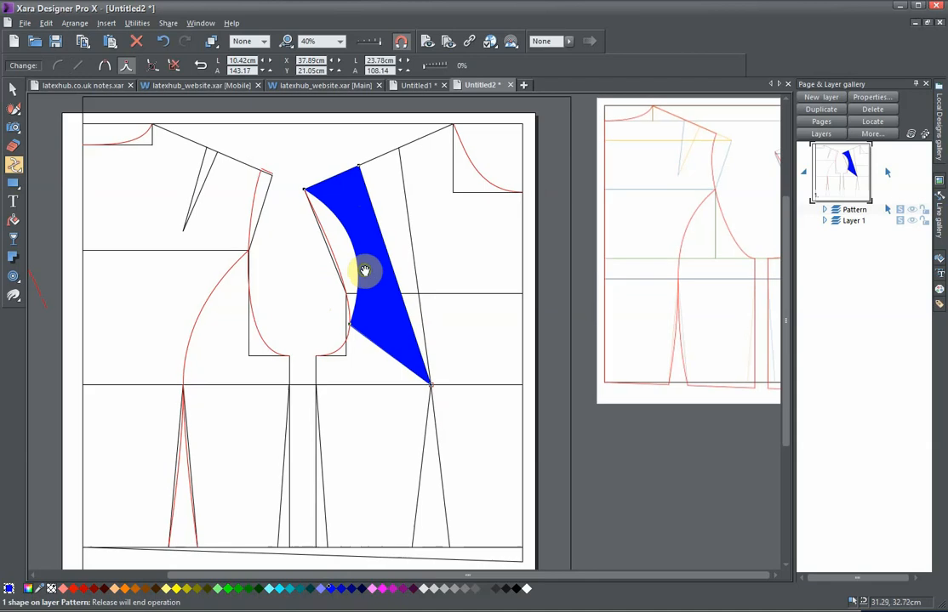
scroll(385, 299, "up", 1)
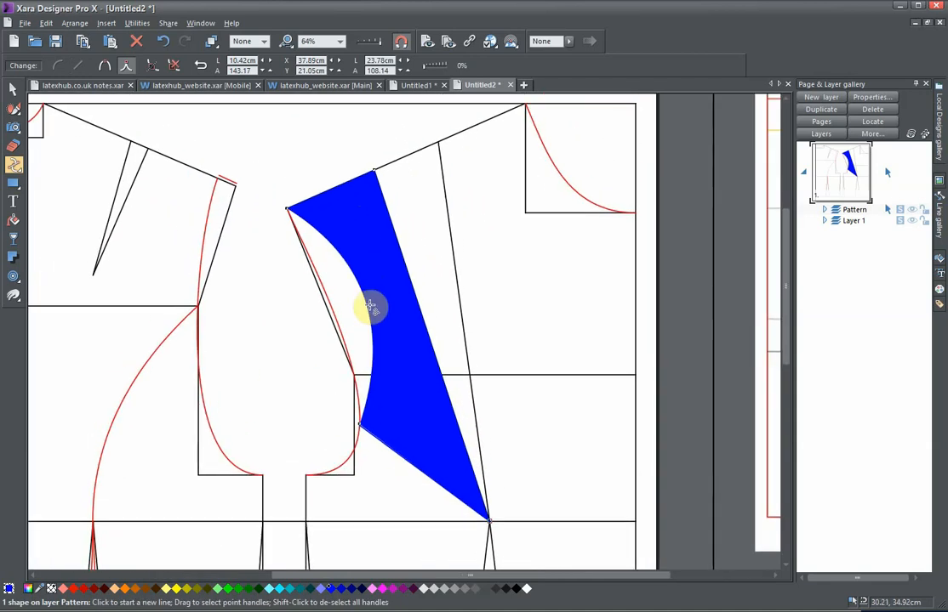
left_click_drag(370, 310, 366, 310)
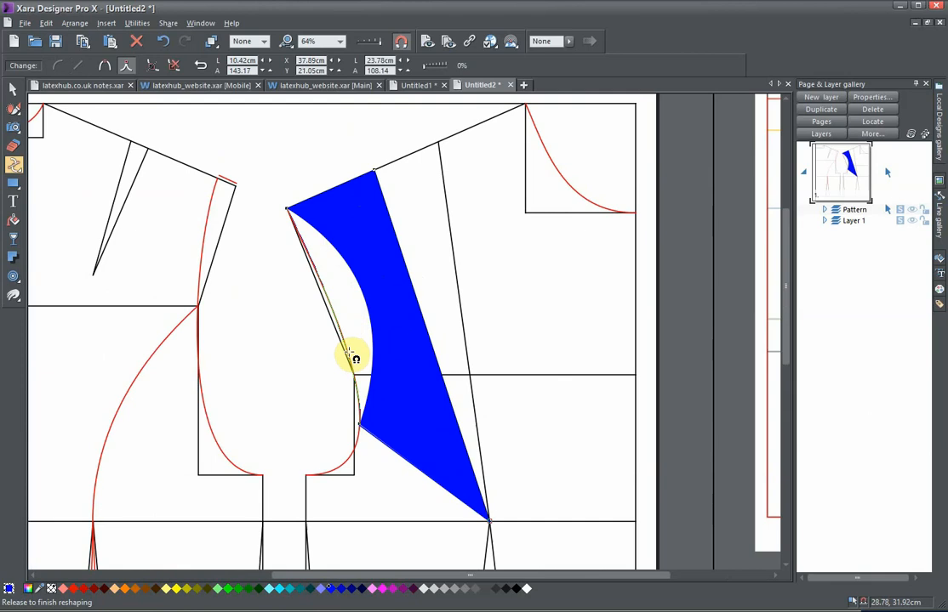
left_click_drag(349, 352, 361, 317)
scroll(361, 317, "down", 1)
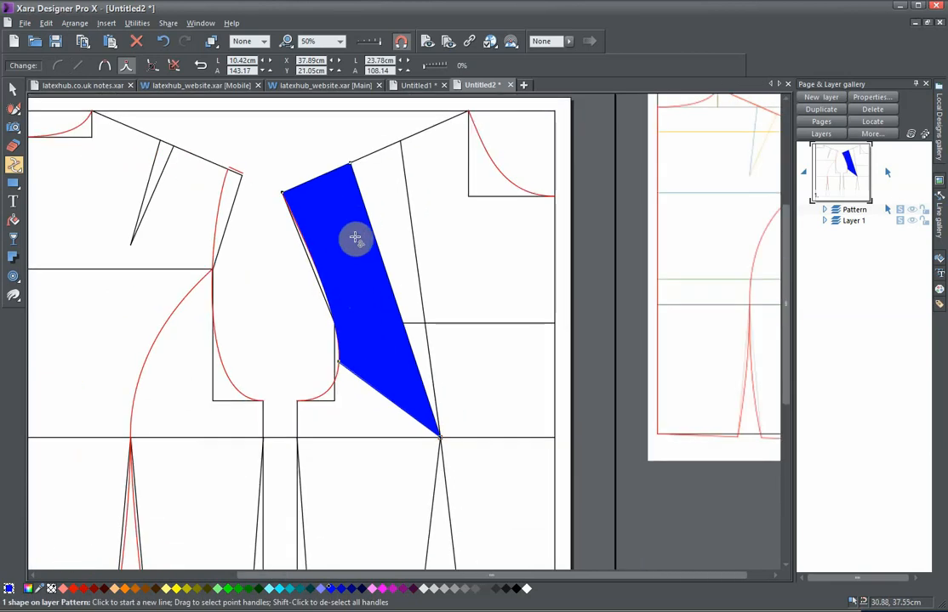
left_click(336, 163)
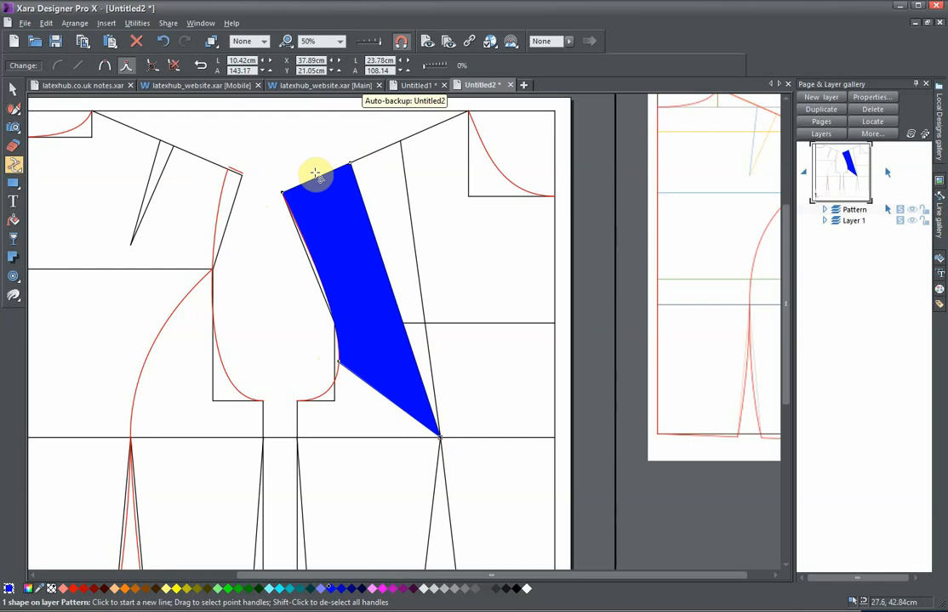
Move the blue shape's rotation centre to the bust point and rotate it by -10.57° to close the shoulder dart
left_click(12, 89)
left_click(356, 264)
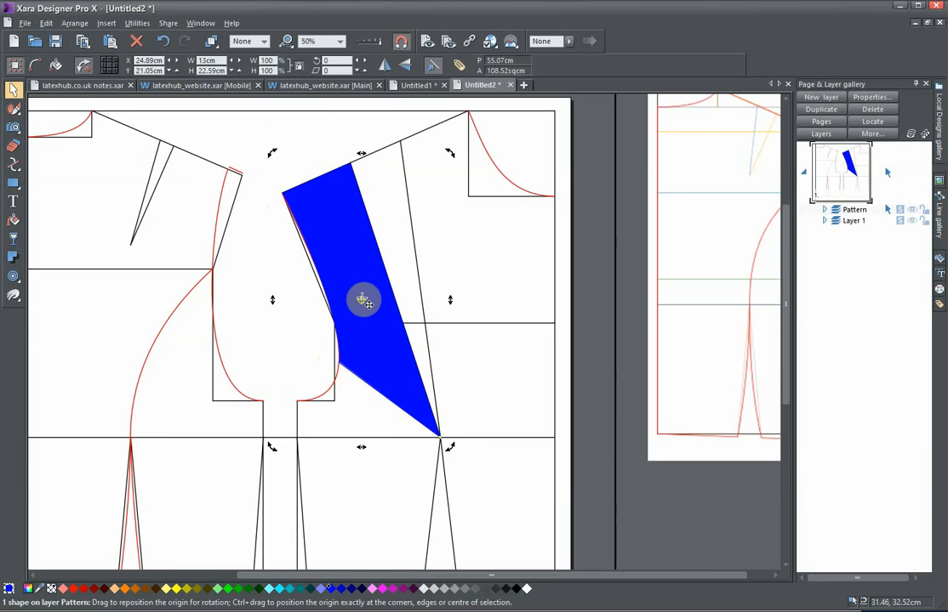
left_click_drag(379, 351, 438, 438)
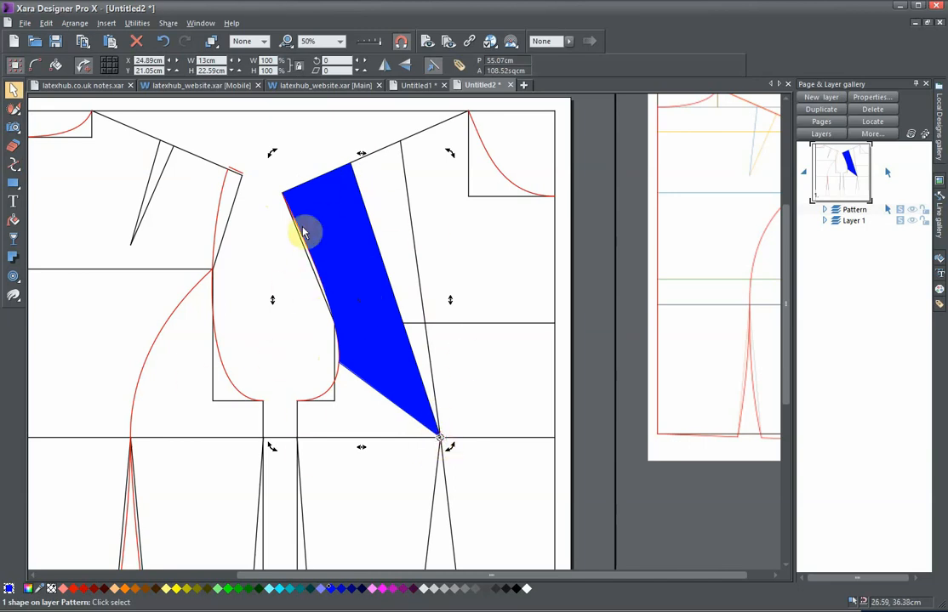
left_click_drag(274, 146, 337, 150)
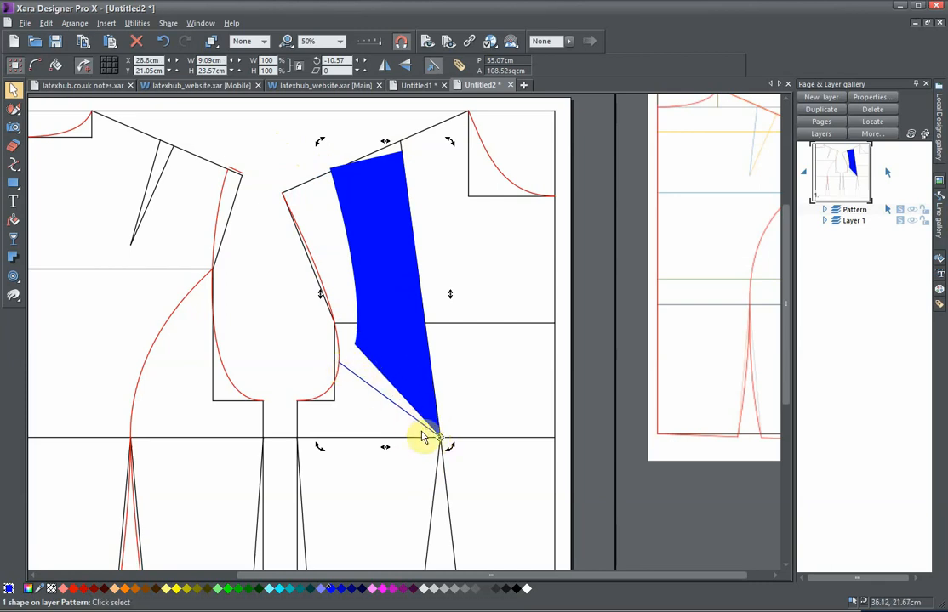
left_click(355, 374)
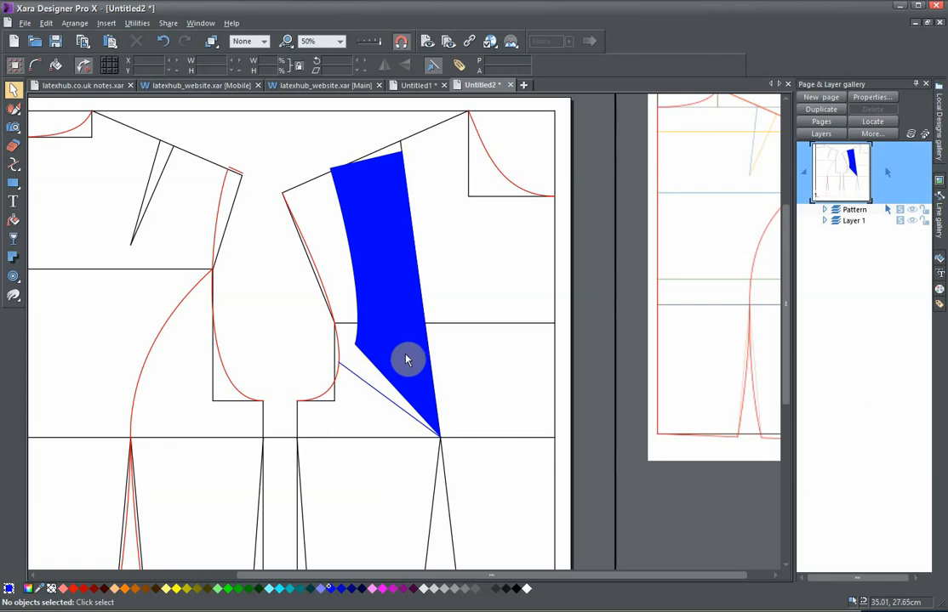
Draw a straight line about 26 cm long from the inner front waist dart leg's hem end to the rotated shape's armhole corner
left_click_drag(405, 357, 387, 427)
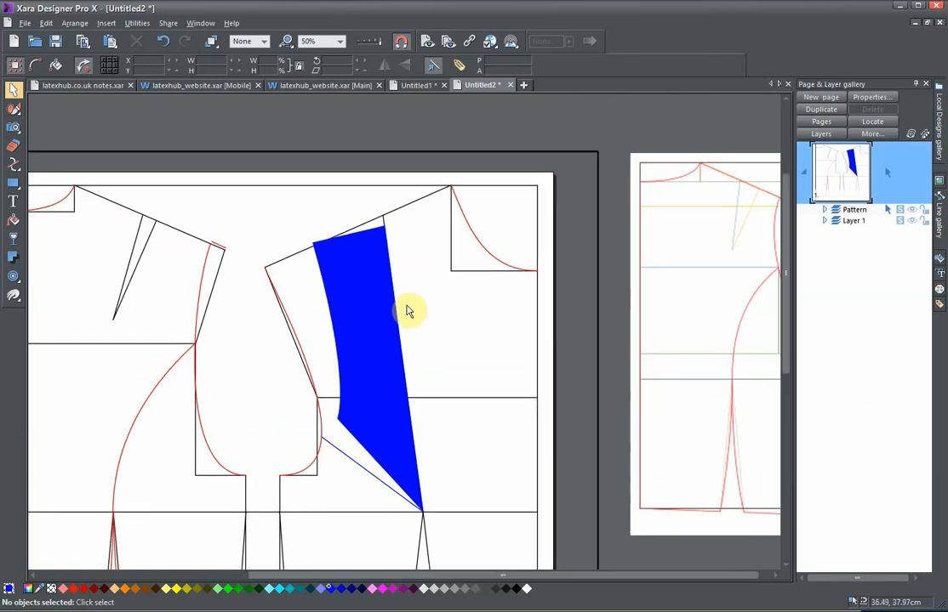
left_click_drag(412, 311, 408, 253)
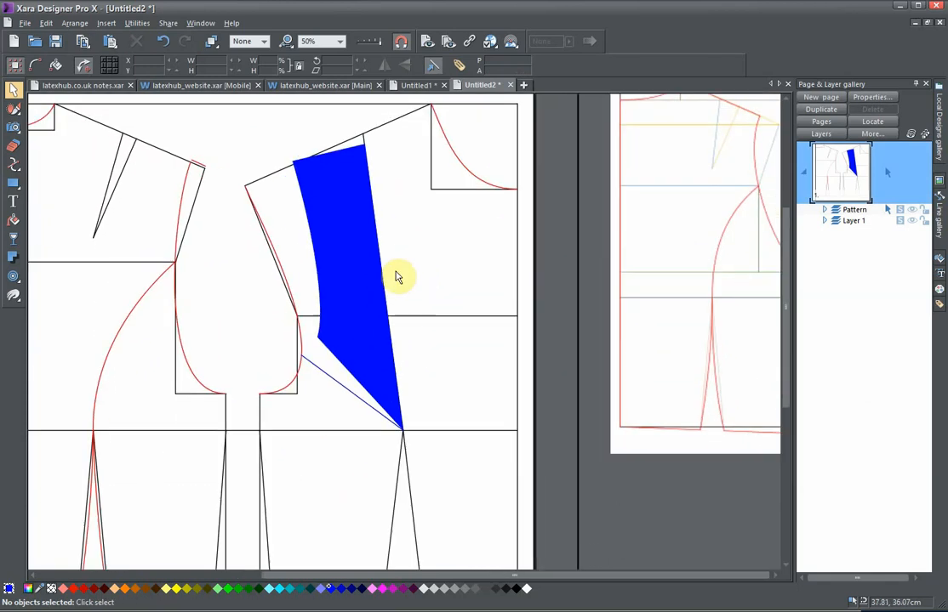
scroll(397, 396, "down", 2)
scroll(397, 396, "up", 2)
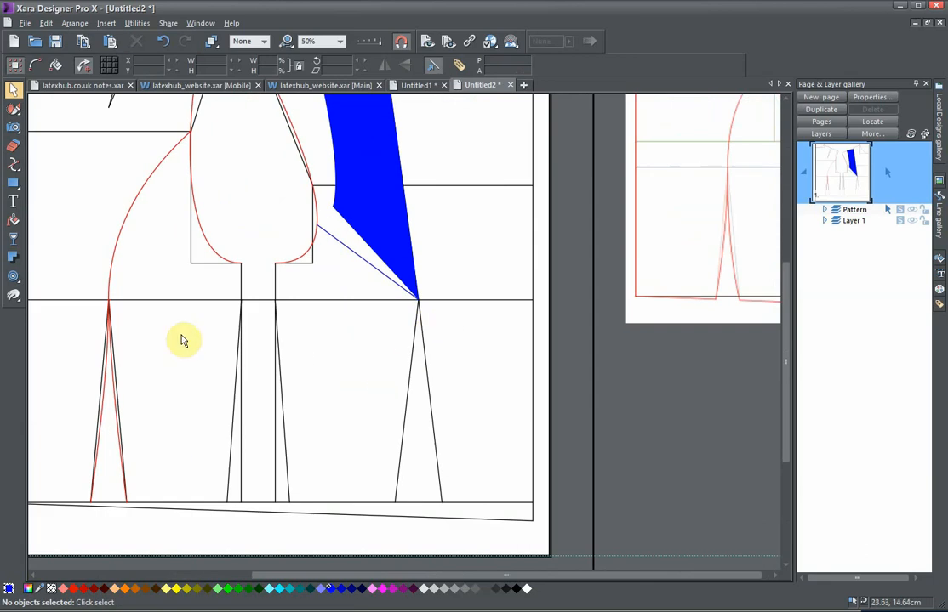
left_click(15, 164)
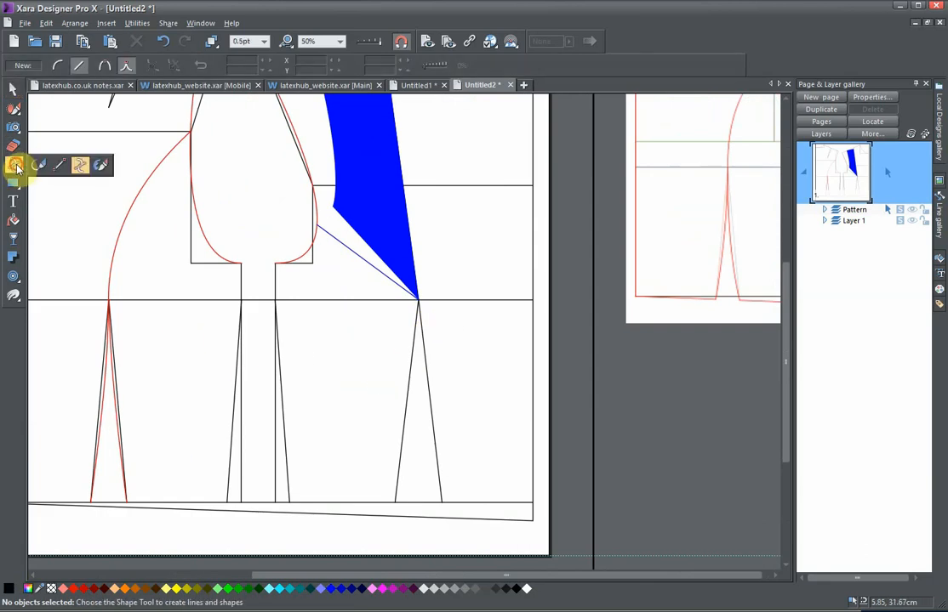
left_click(440, 502)
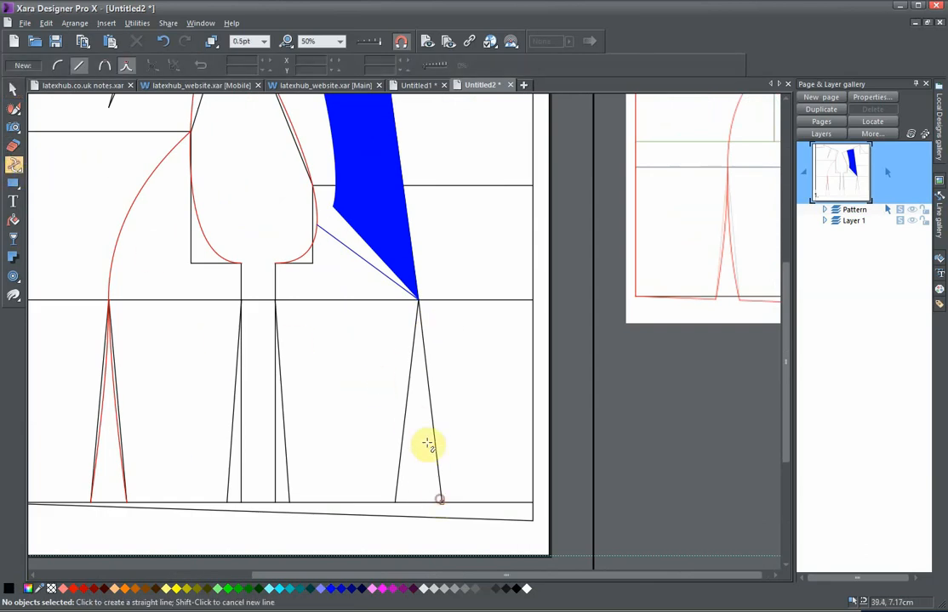
left_click(416, 298)
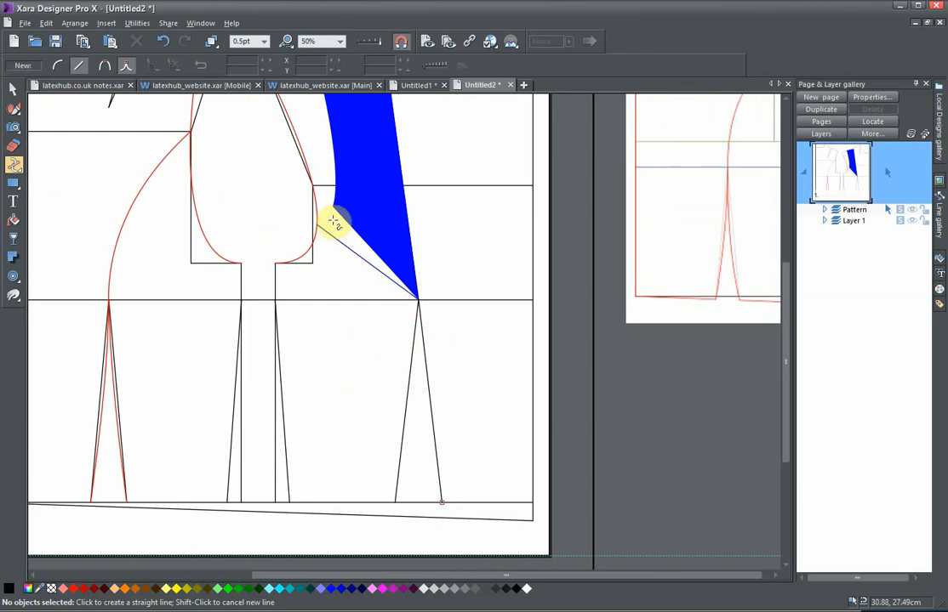
left_click(333, 209)
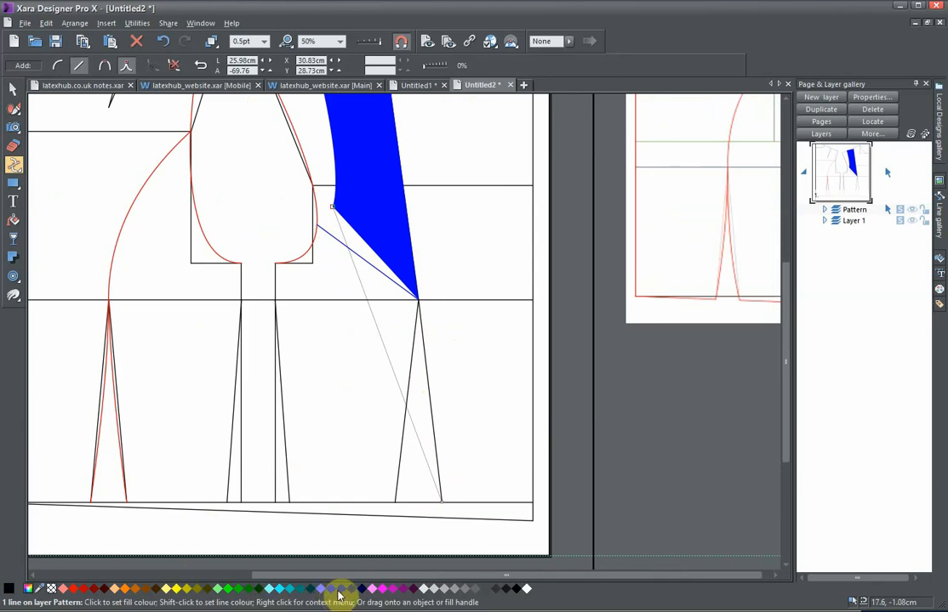
Colour the new straight seam line magenta and set its line width to 2 pt
left_click(382, 590)
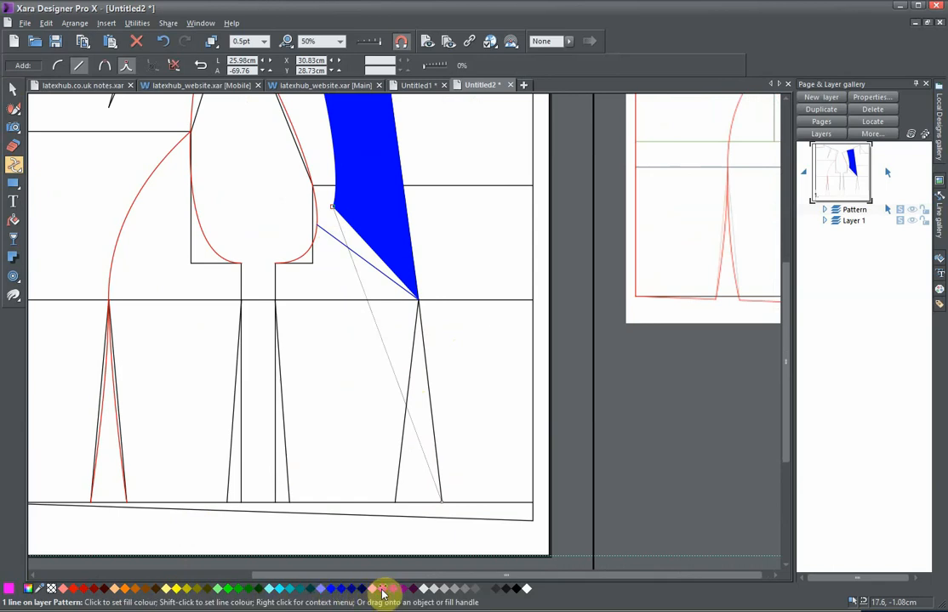
left_click(264, 40)
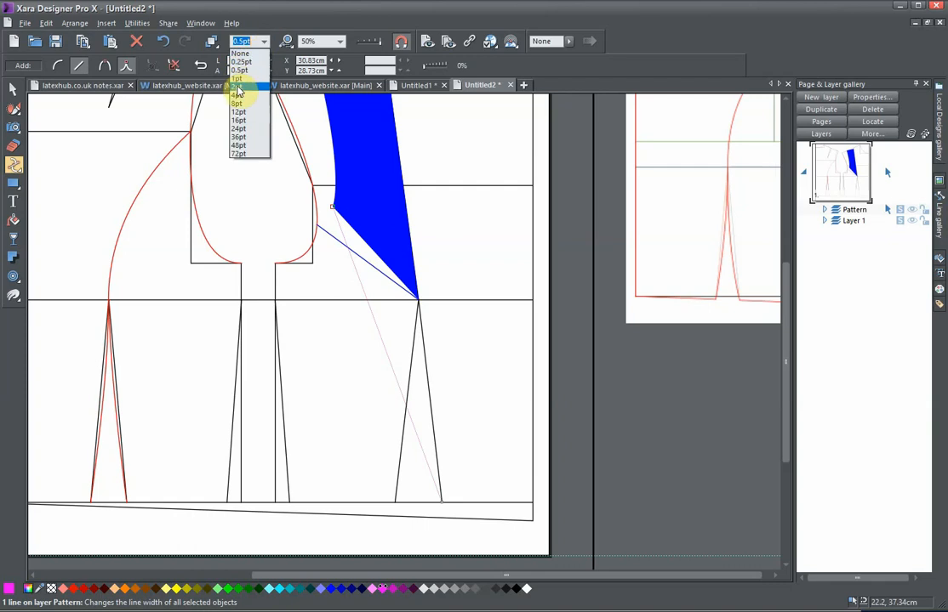
left_click(239, 94)
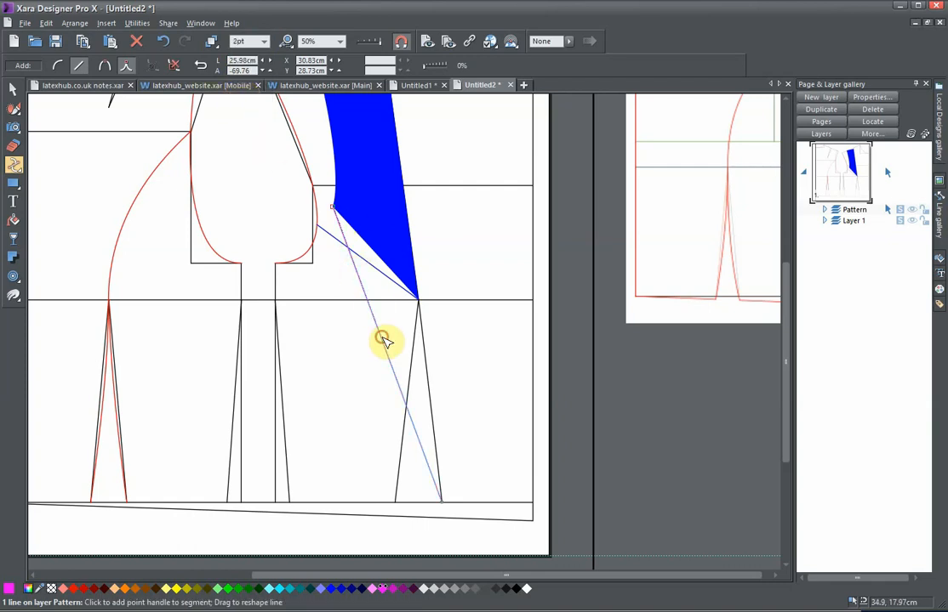
Bend the magenta line into a smooth curve from the rotated shape's armhole corner through the bust point to the hem
left_click_drag(383, 340, 422, 305)
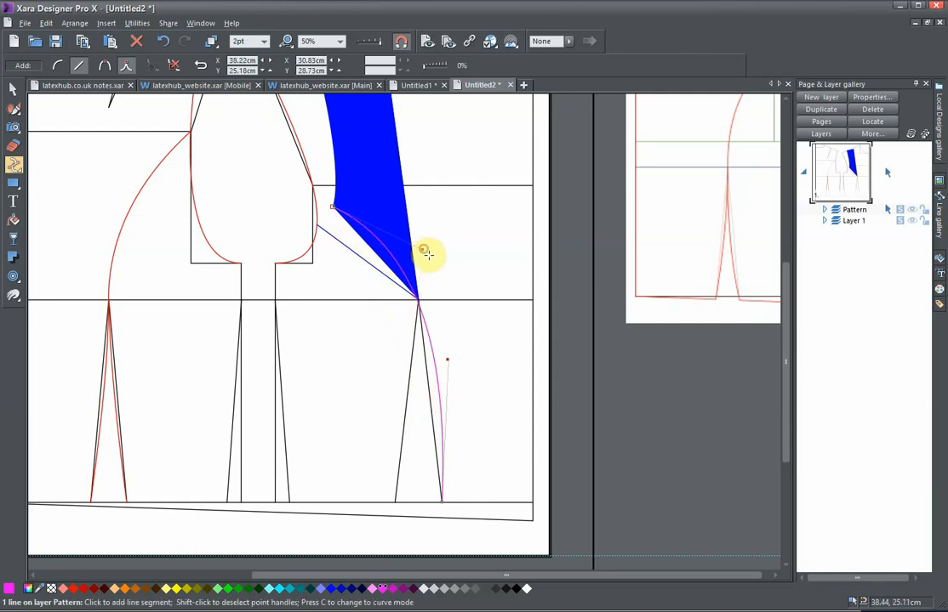
left_click_drag(425, 252, 432, 271)
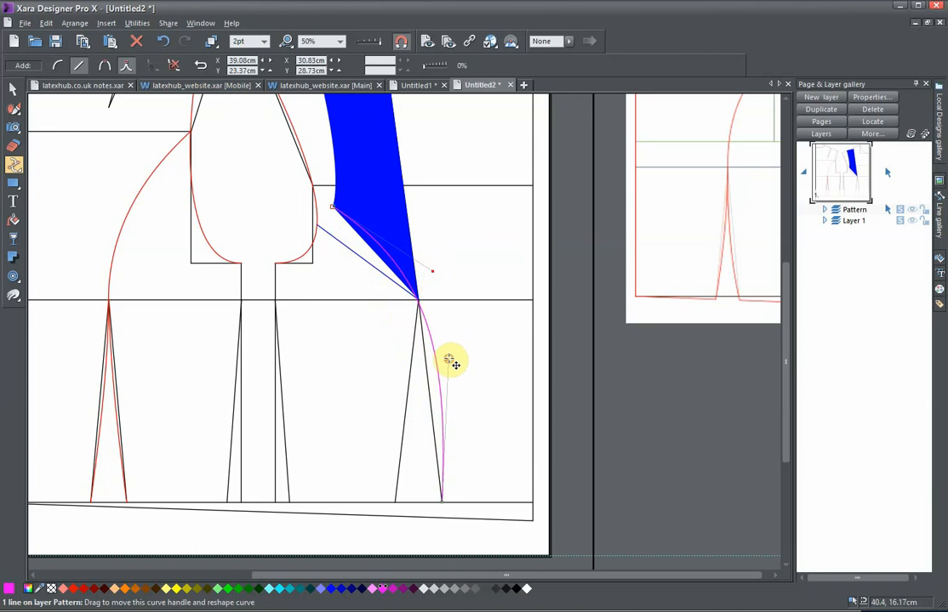
left_click_drag(450, 360, 443, 342)
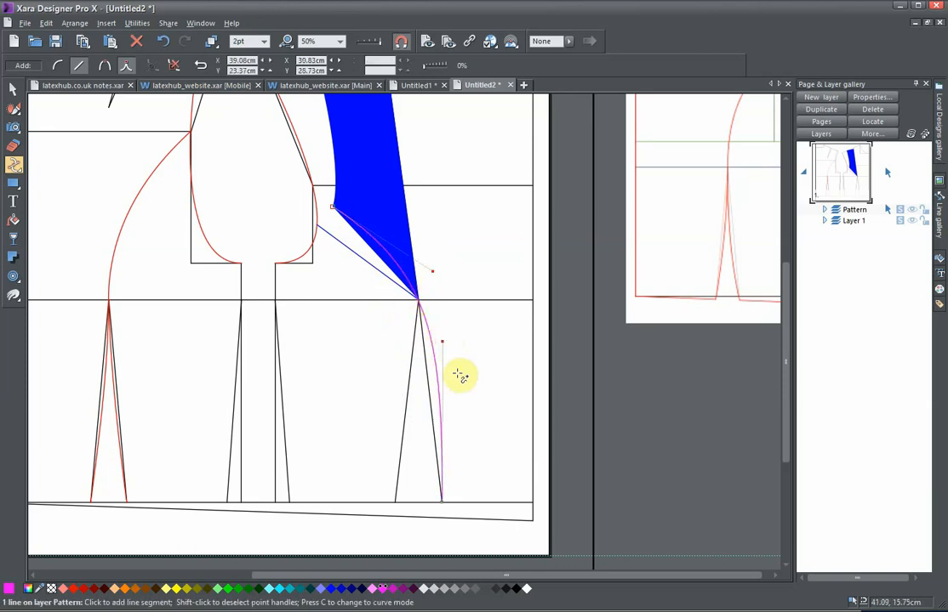
key("Escape")
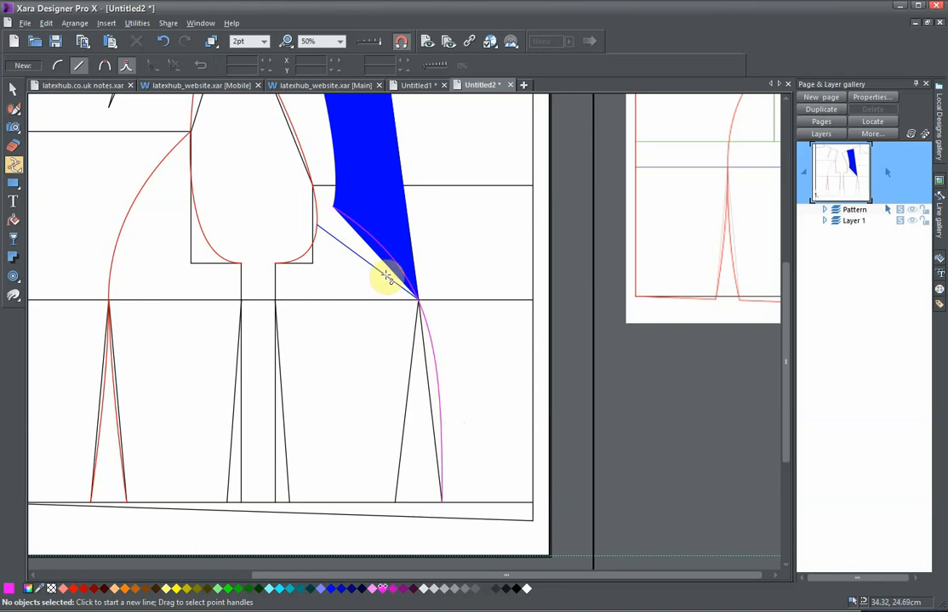
Draw a 2 pt green straight line about 24 cm long from the outer front waist dart leg's hem end to the blue line's armhole end
scroll(438, 321, "down", 2)
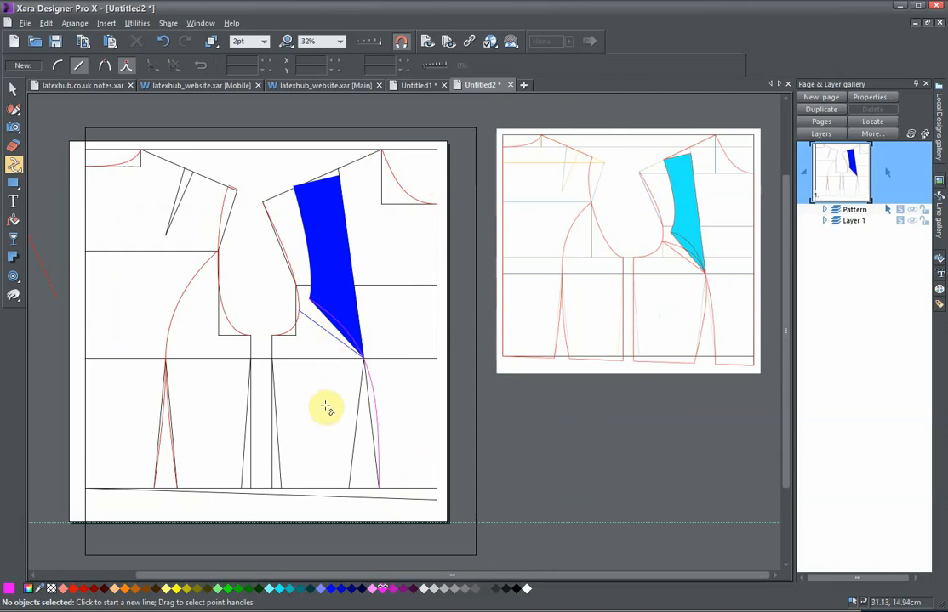
left_click_drag(334, 377, 384, 283)
scroll(355, 276, "up", 2)
key("Escape")
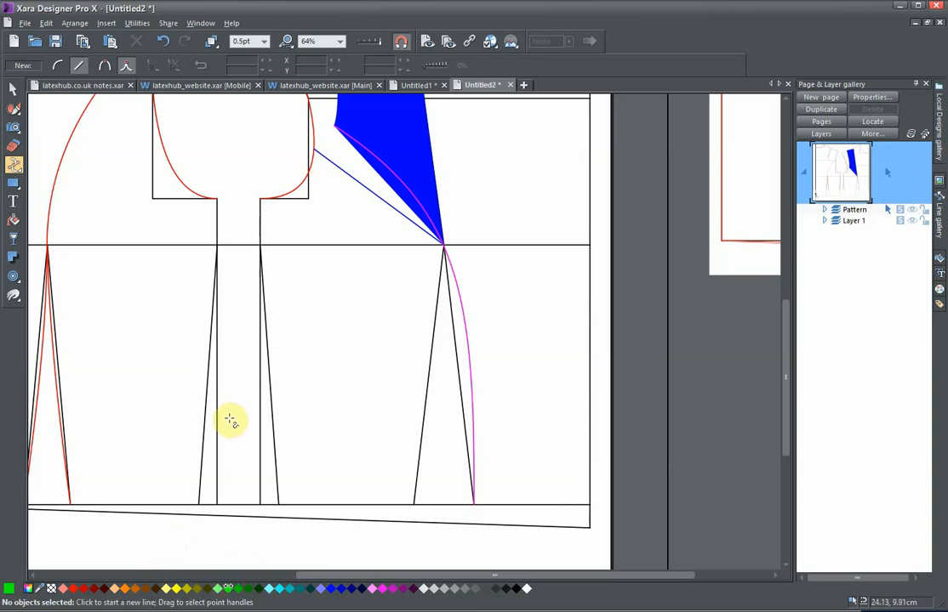
mouse_move(16, 164)
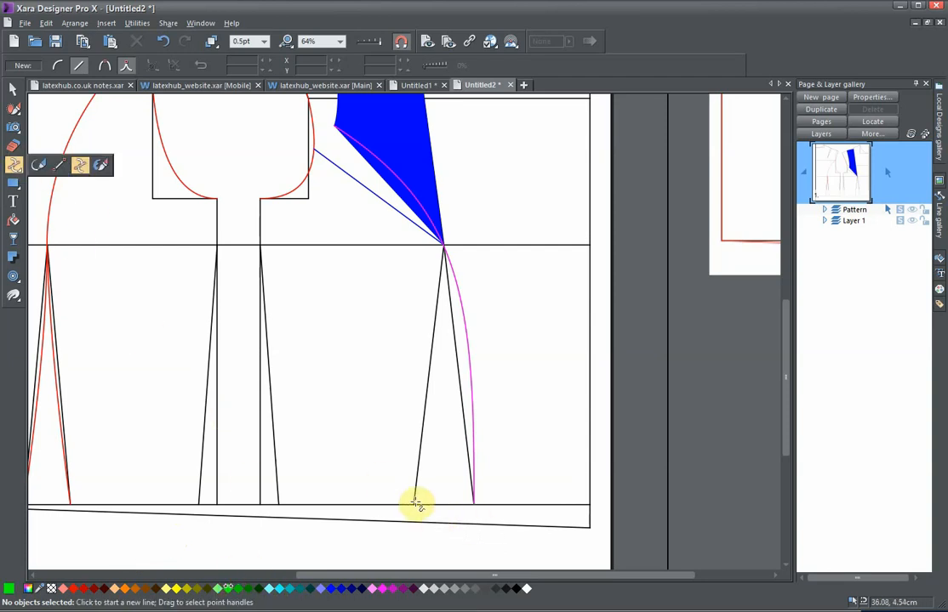
left_click(414, 505)
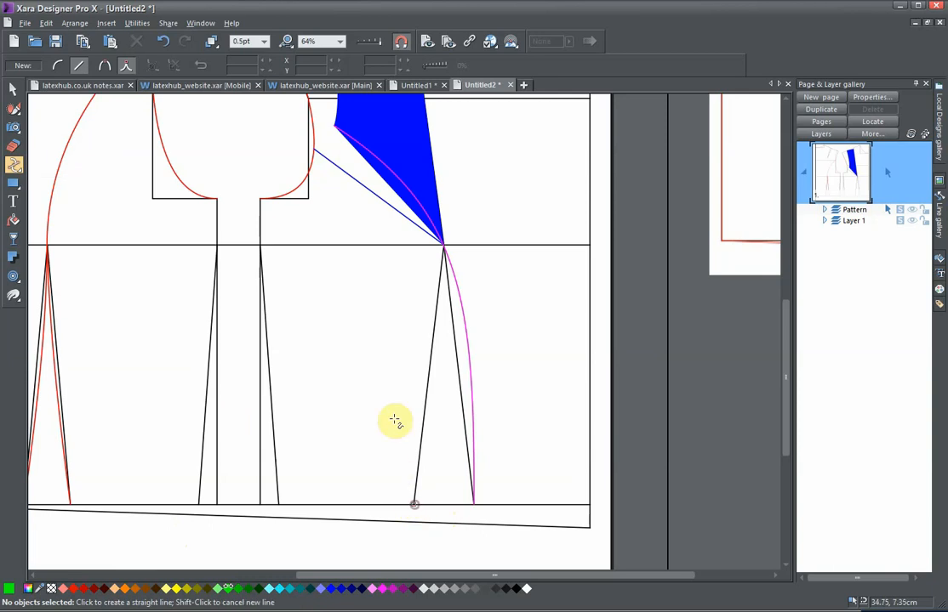
left_click(315, 152)
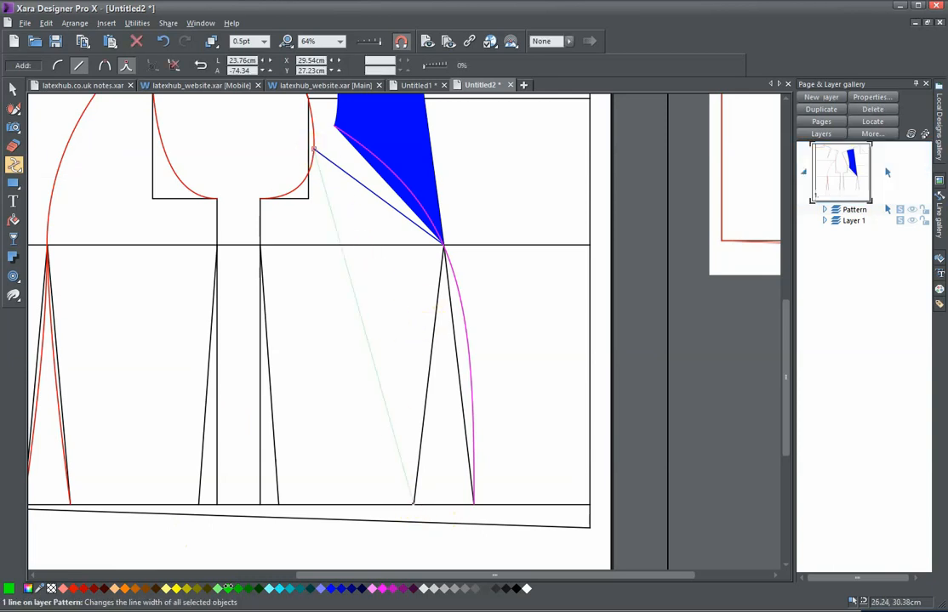
left_click(261, 42)
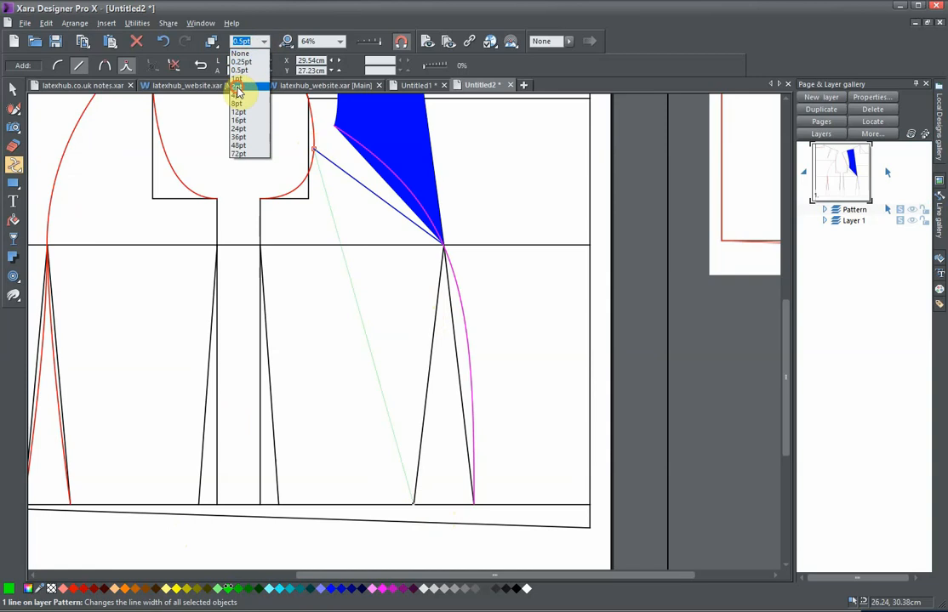
left_click(238, 94)
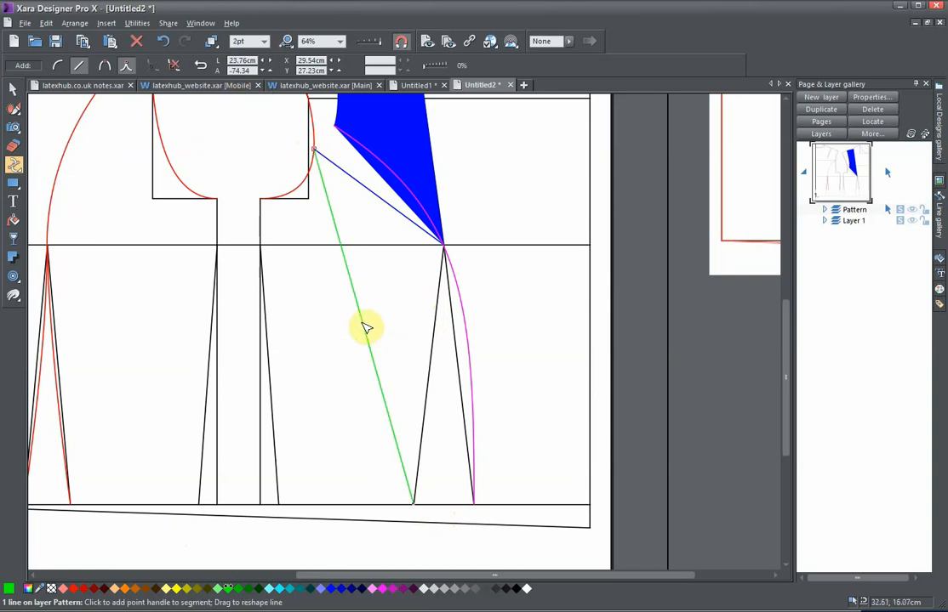
Bend the green line into a smooth curve from the armhole through the bust point to the outer dart leg's hem end
left_click_drag(365, 328, 446, 247)
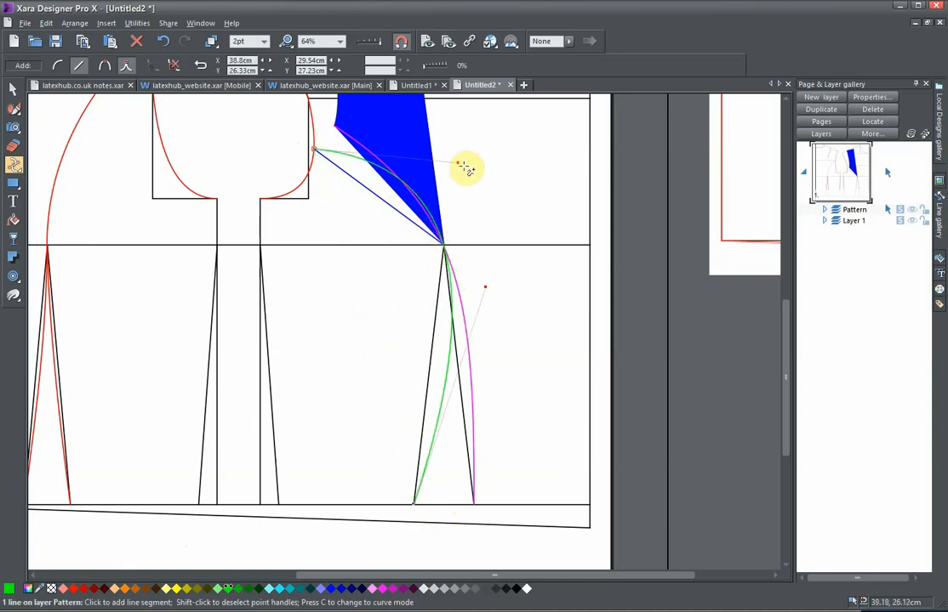
mouse_move(458, 163)
left_mouse_down()
mouse_move(455, 186)
mouse_move(470, 204)
left_mouse_up()
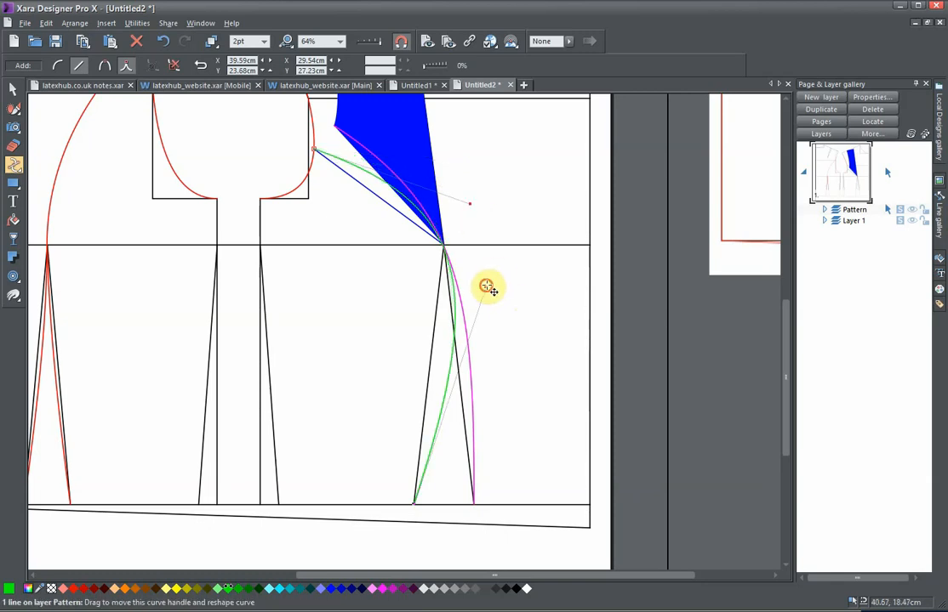
left_click_drag(488, 287, 482, 273)
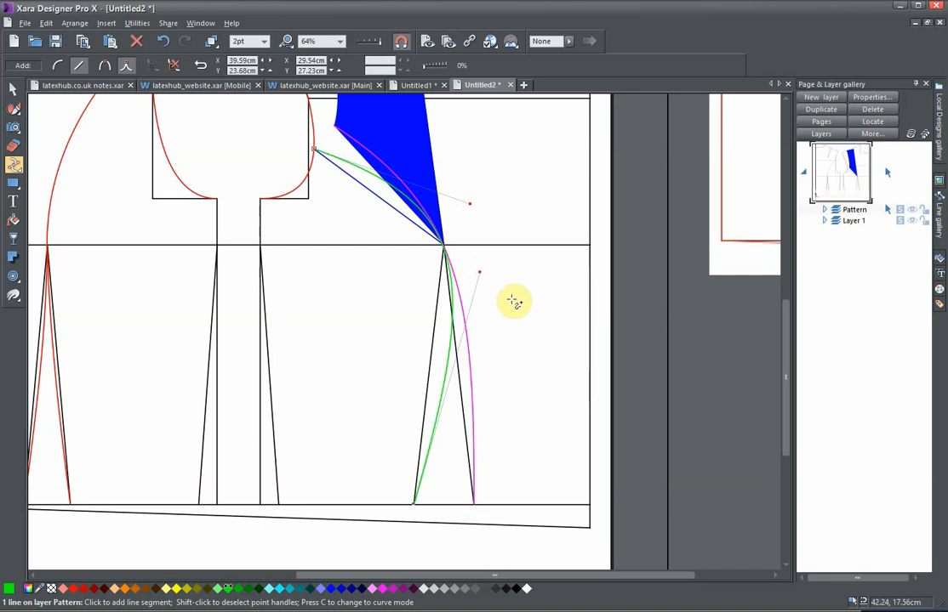
key("Escape")
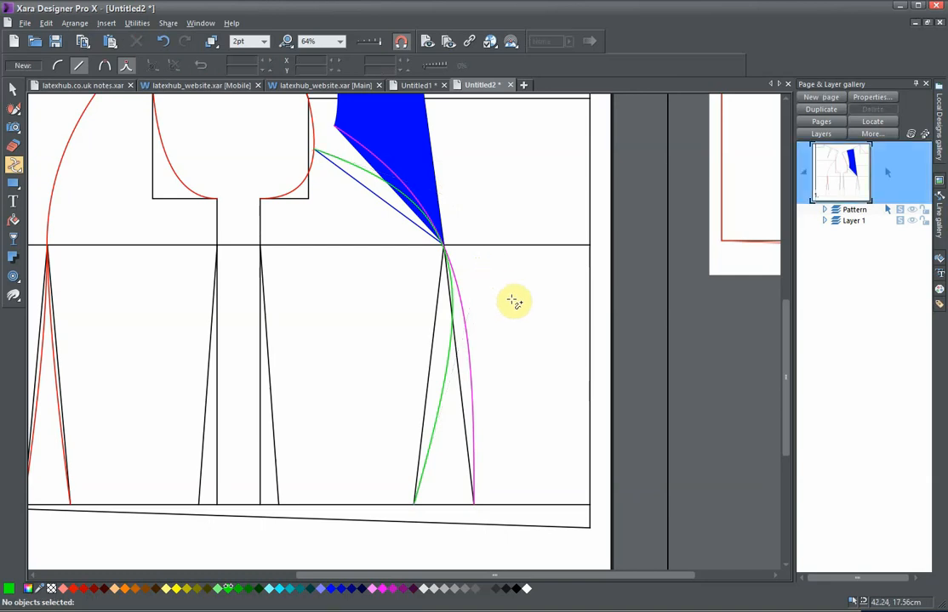
Set the line width of both the green and the magenta seam curves to 8 pt
left_click_drag(513, 306, 498, 347)
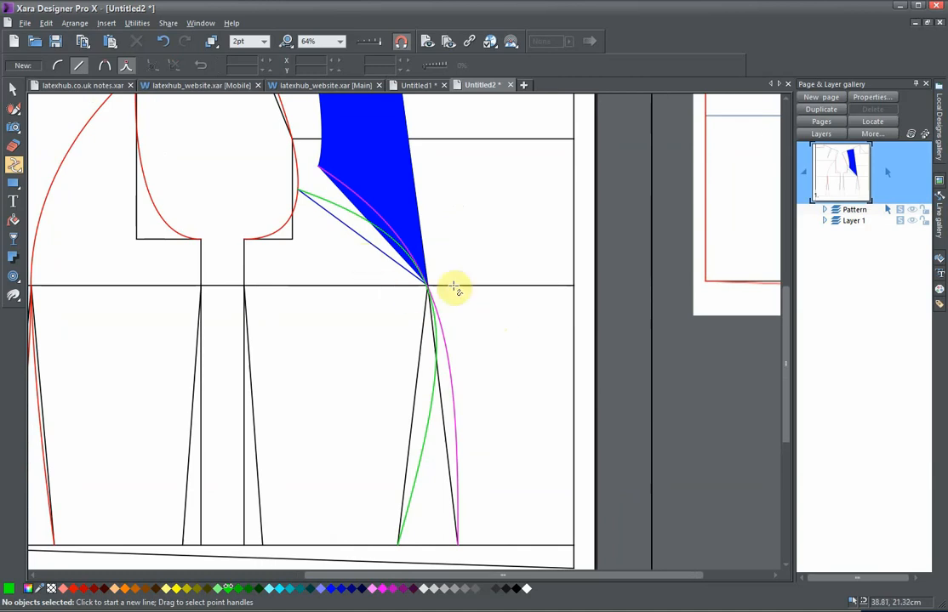
scroll(482, 334, "down", 1)
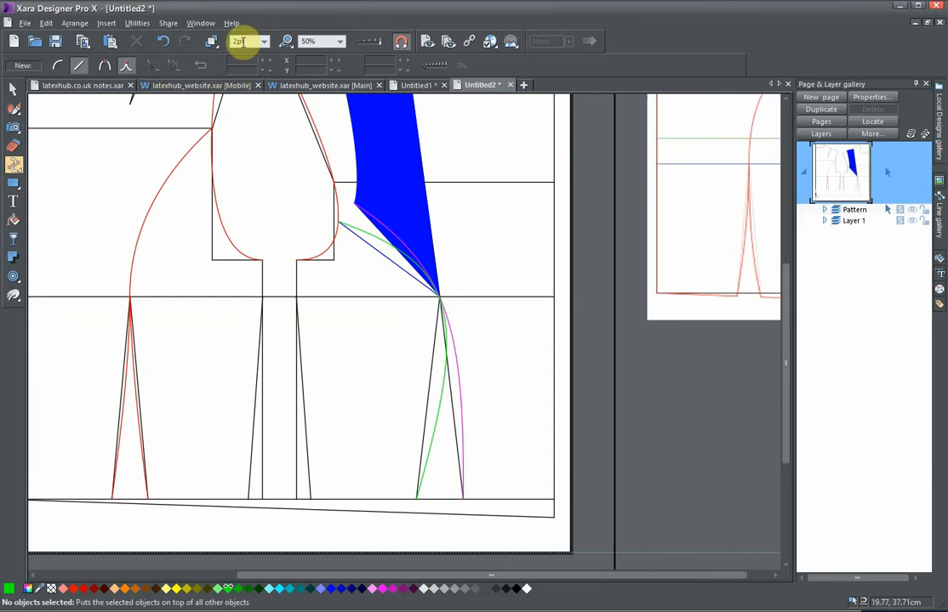
left_click(13, 89)
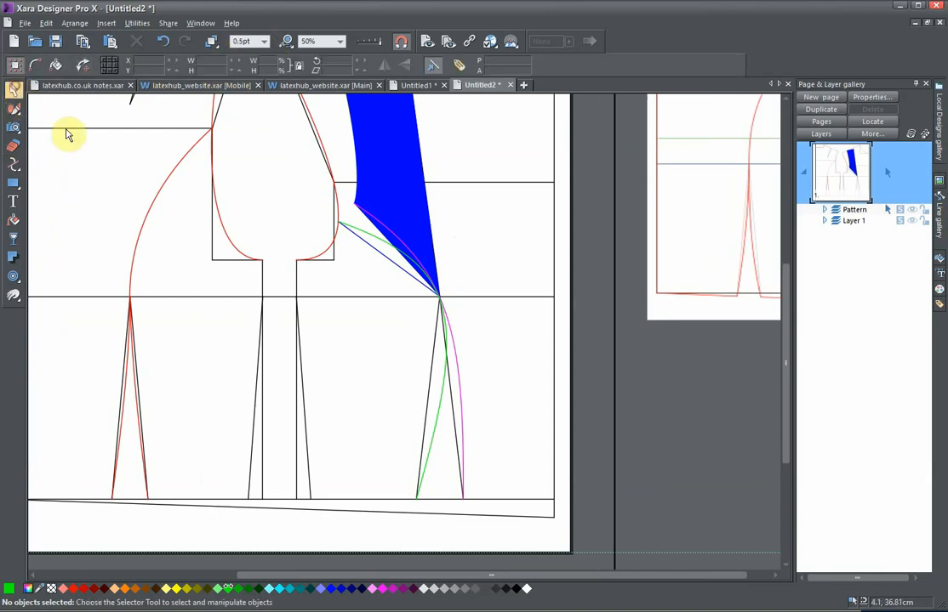
left_click(378, 244)
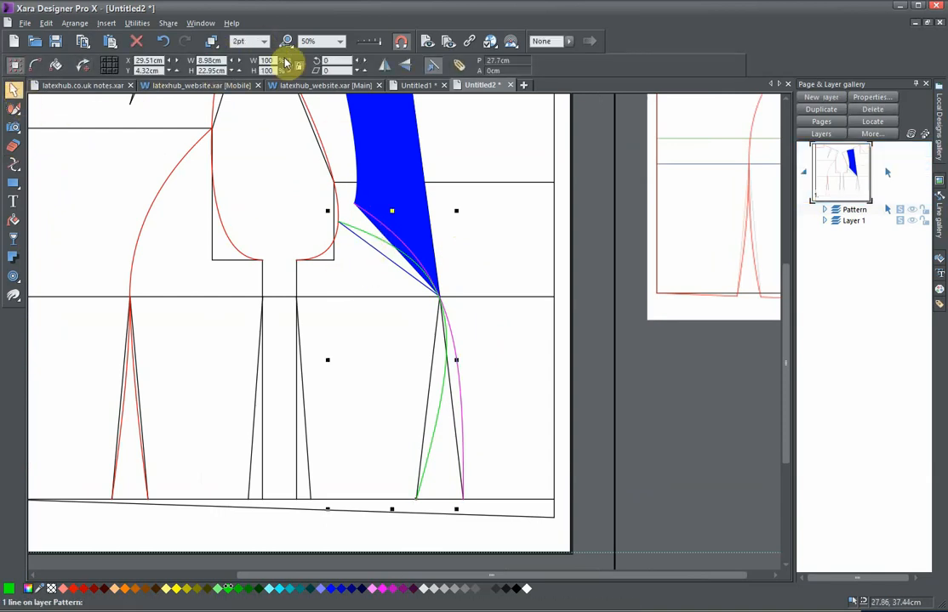
left_click(263, 42)
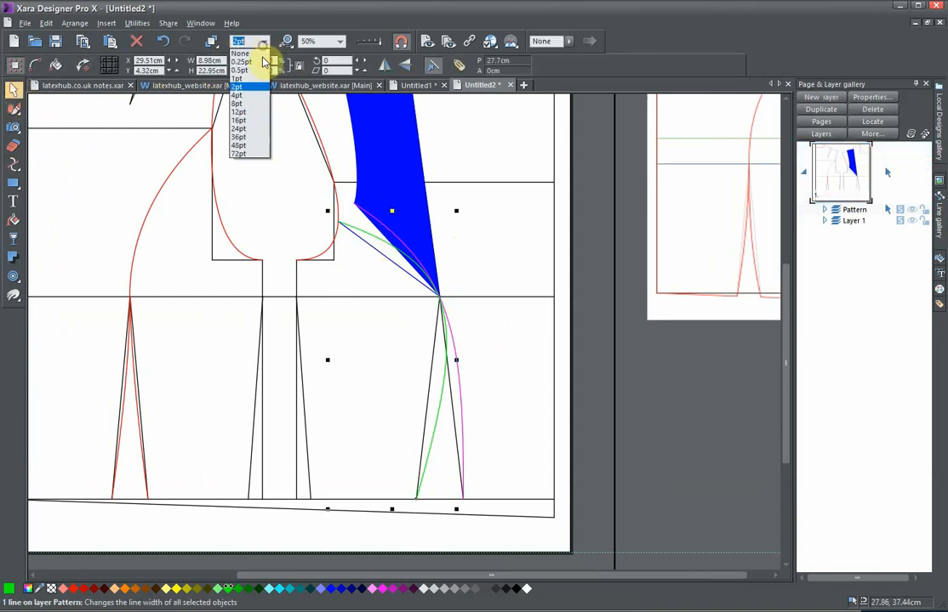
left_click(238, 103)
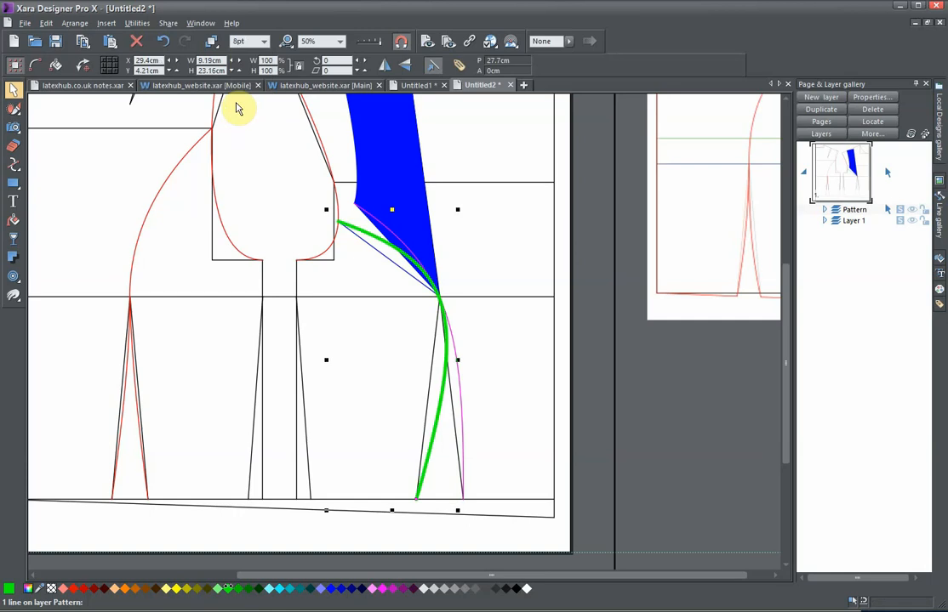
left_click(394, 239)
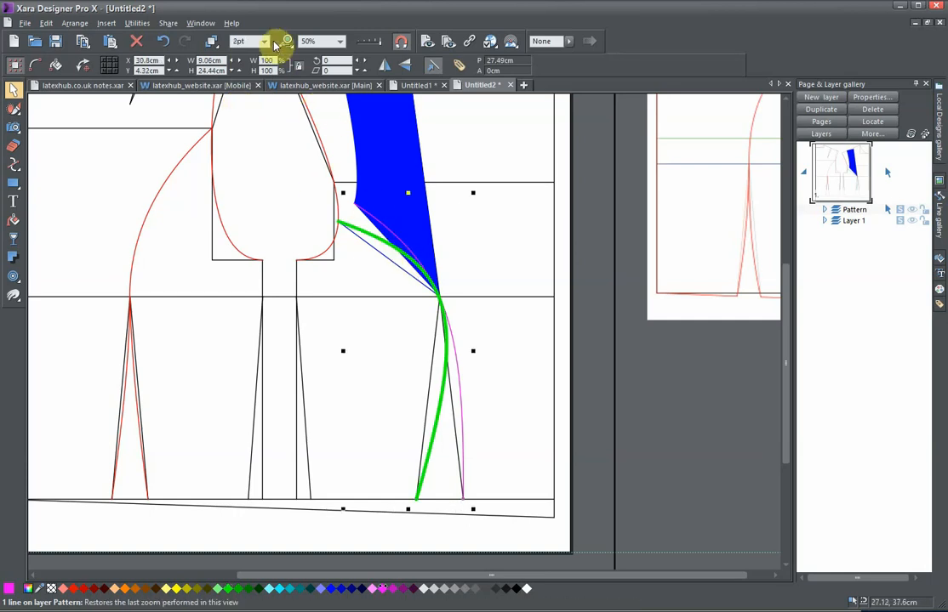
left_click(266, 44)
left_click(237, 104)
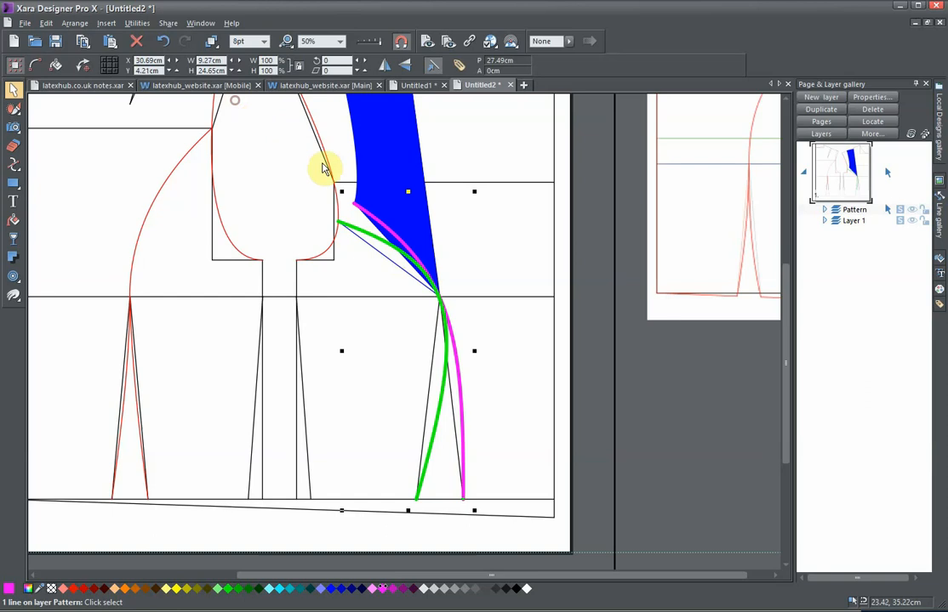
Examine how the green and magenta seam curves run from the armhole through the bust point to the hem
left_click_drag(460, 353, 551, 327)
scroll(504, 392, "down", 1)
scroll(505, 402, "up", 2)
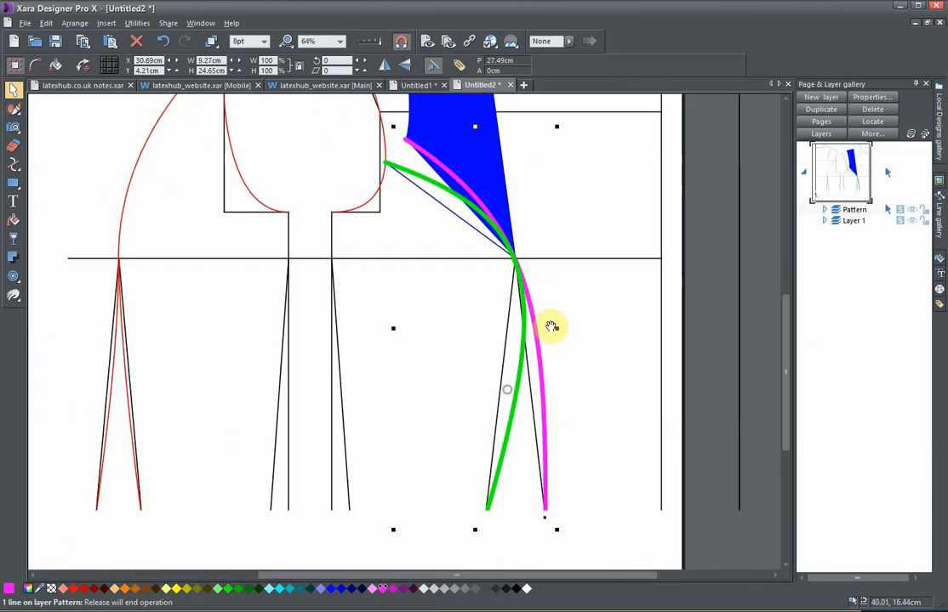
scroll(560, 332, "down", 1)
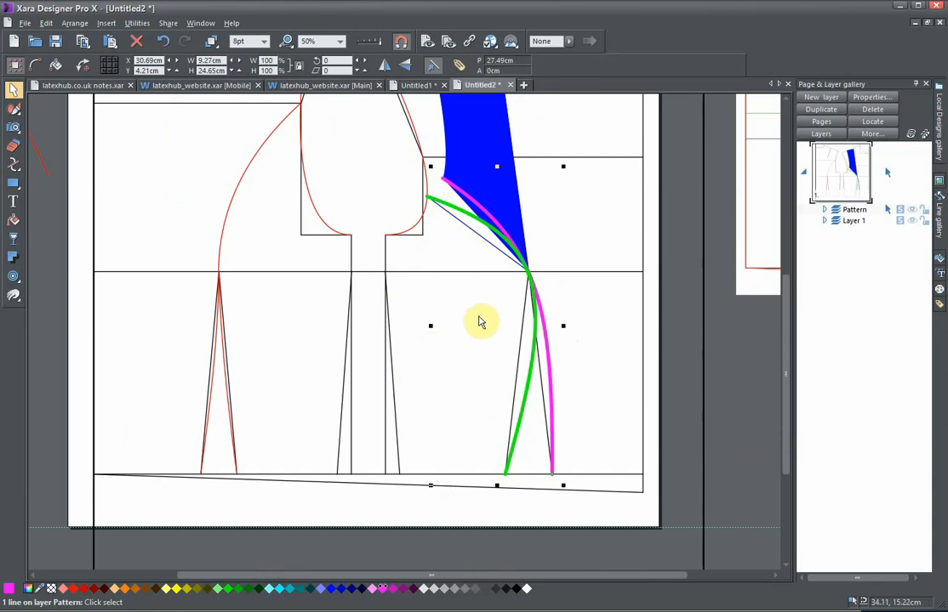
left_click_drag(502, 298, 378, 394)
scroll(455, 334, "down", 2)
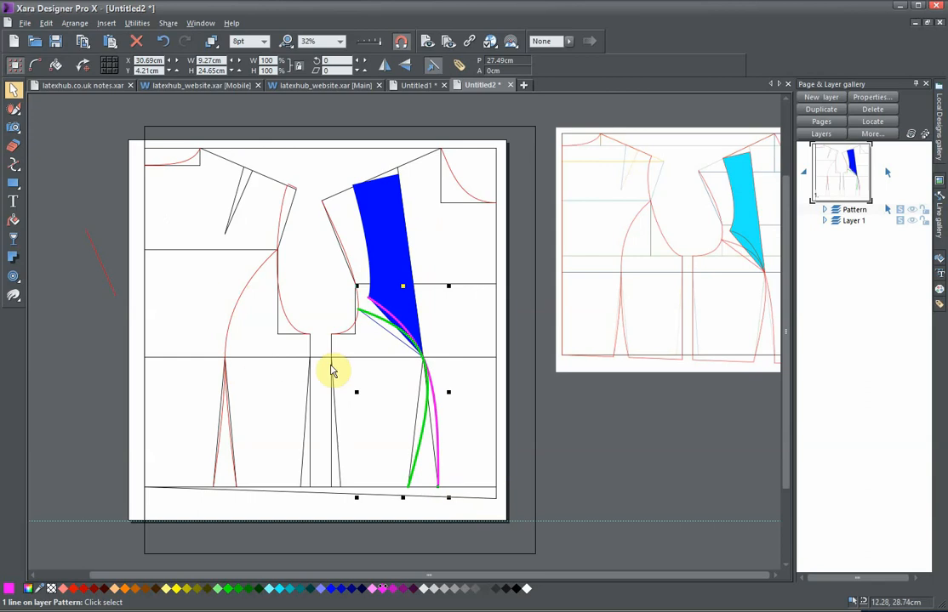
scroll(402, 356, "up", 3)
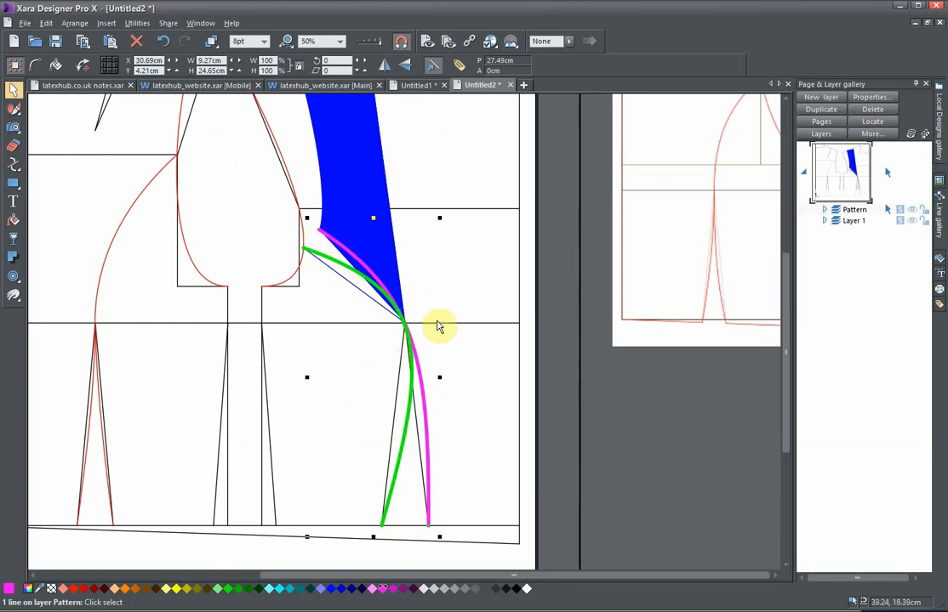
scroll(417, 401, "down", 2)
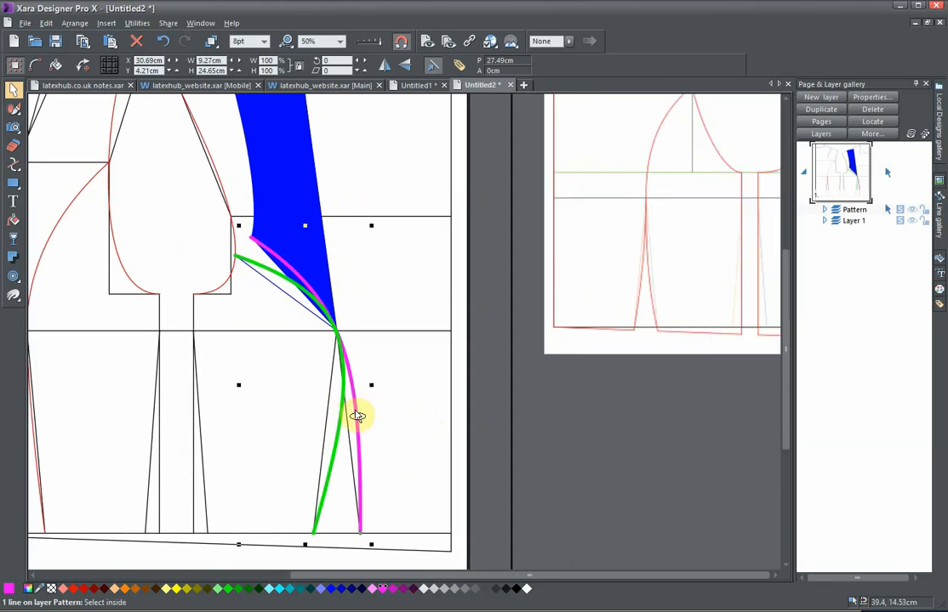
Compare the total perimeter lengths of the green and magenta seam curves
left_click(358, 415)
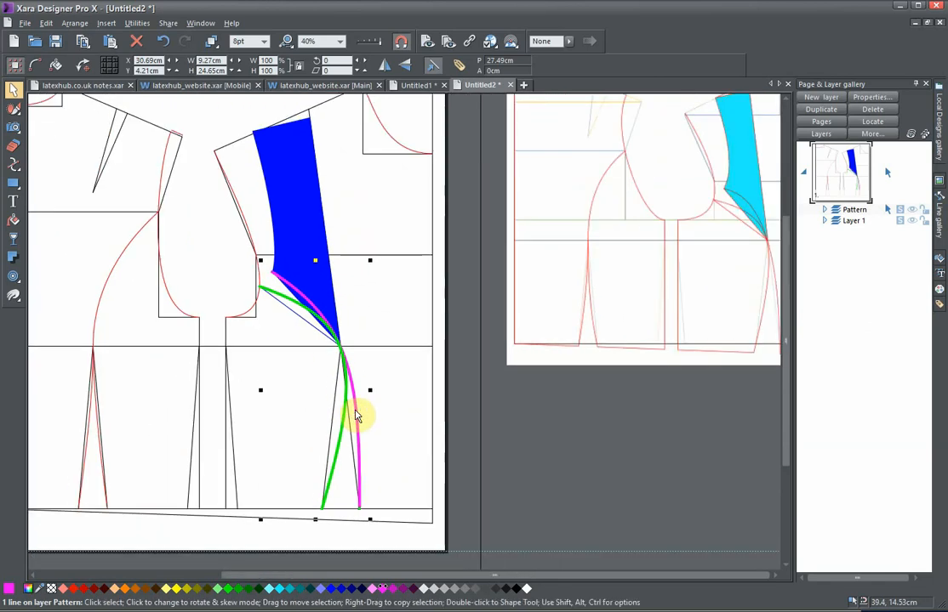
left_click(460, 407)
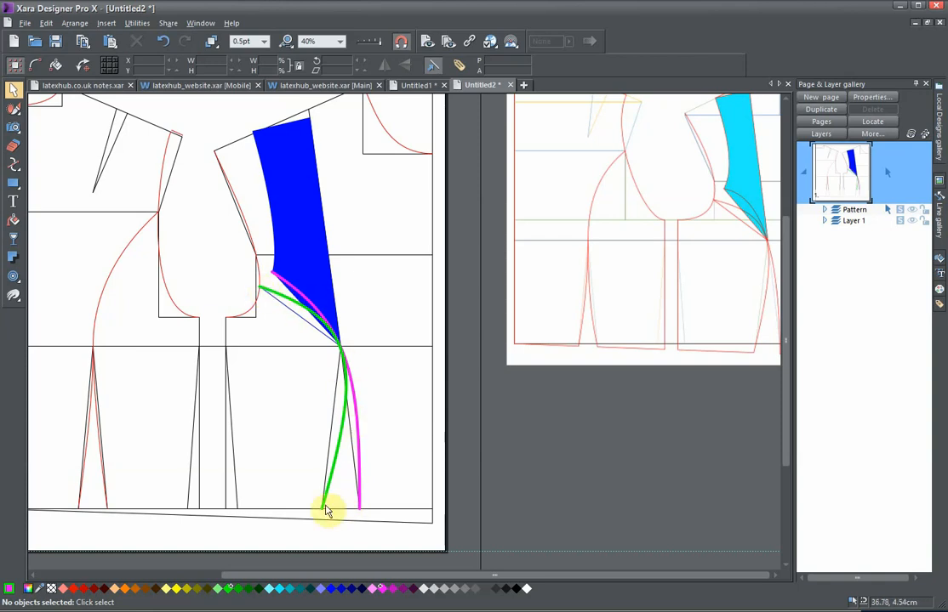
left_click(288, 304)
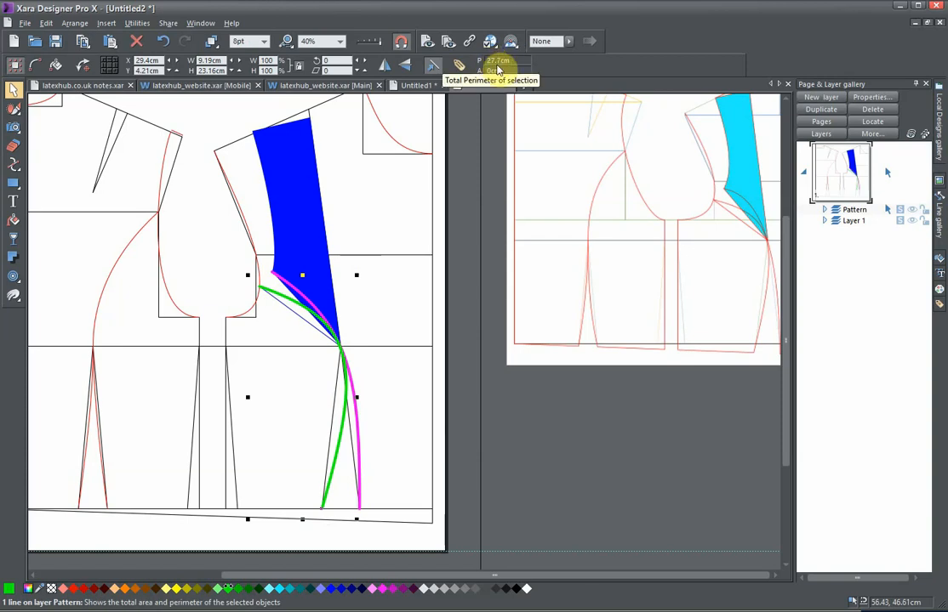
left_click(287, 287)
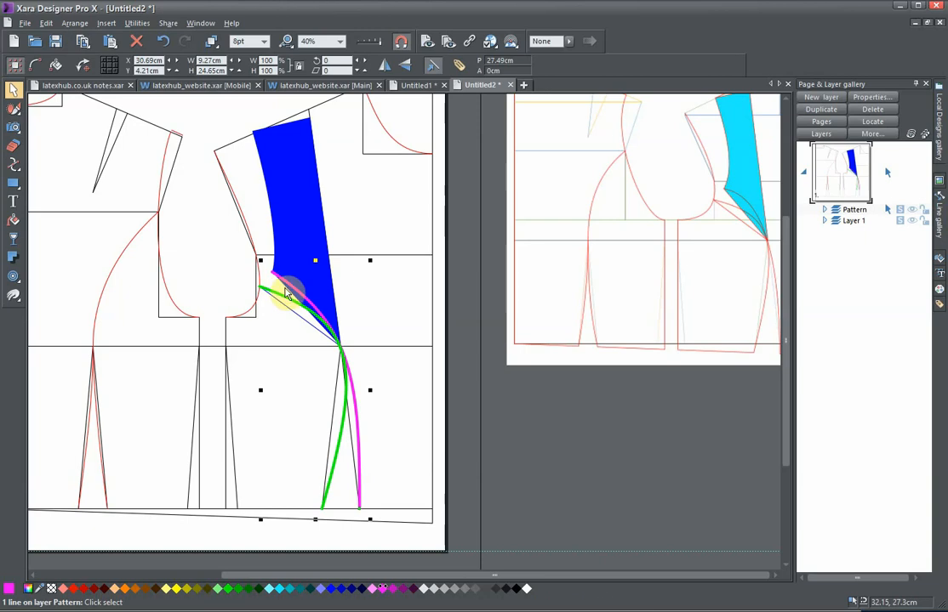
Reduce the outward bulge of the green seam curve below the bust point and check the curve's perimeter length
left_click(286, 303)
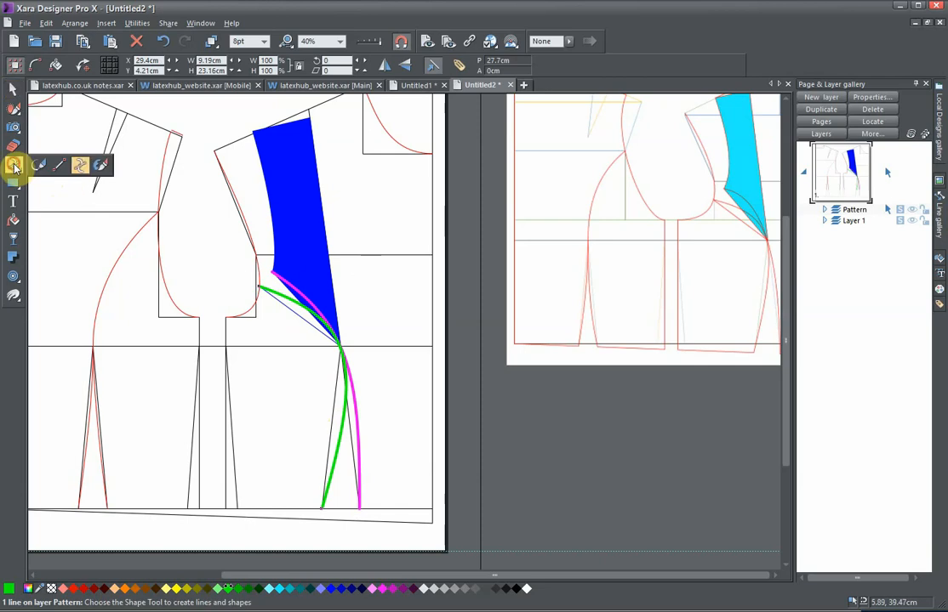
left_click(13, 165)
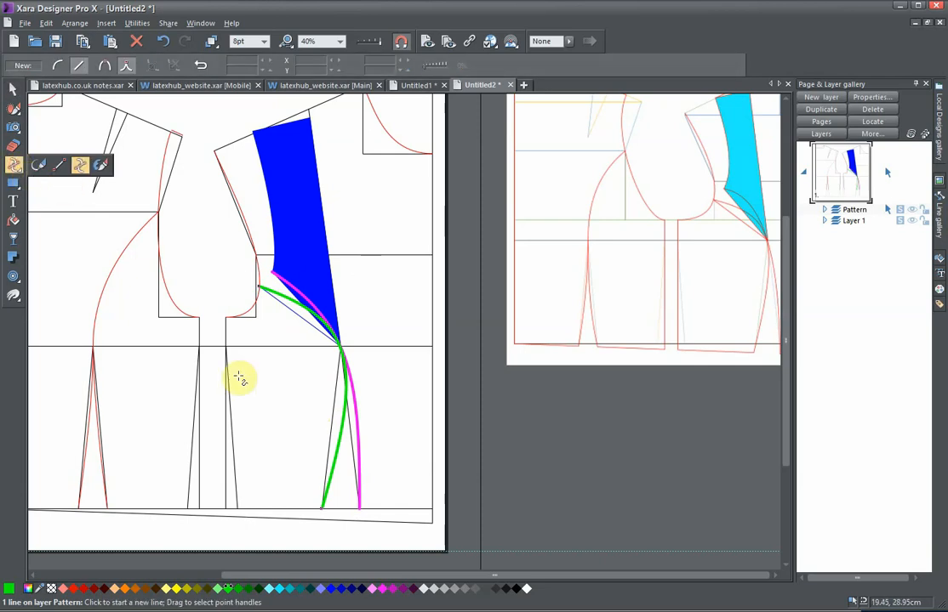
left_click(323, 510)
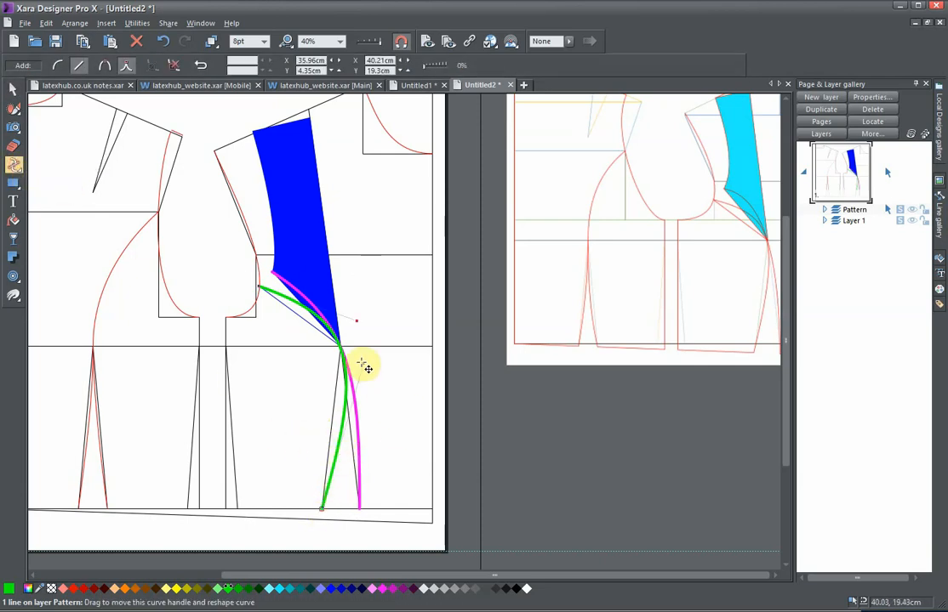
left_click_drag(367, 366, 362, 360)
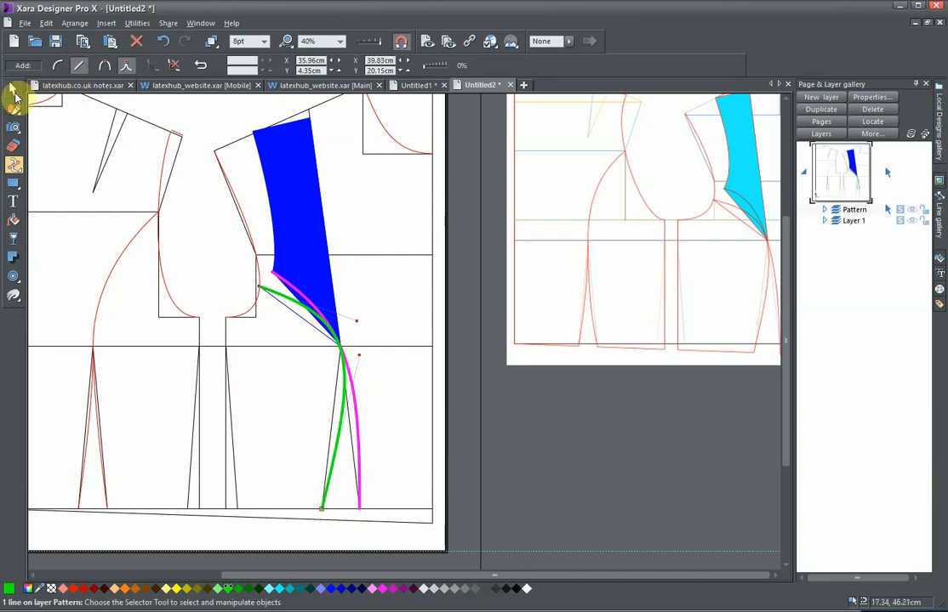
left_click(13, 94)
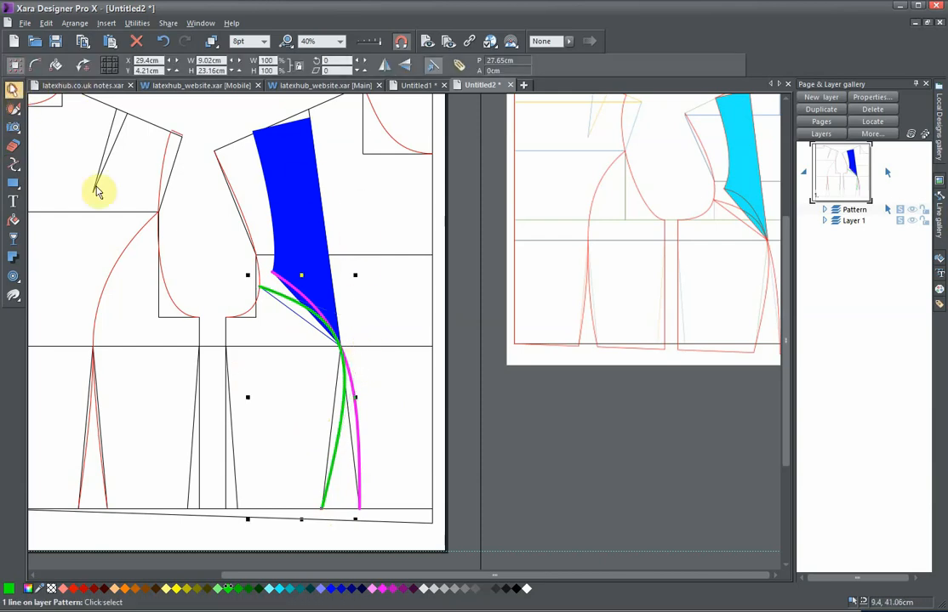
left_click(283, 302)
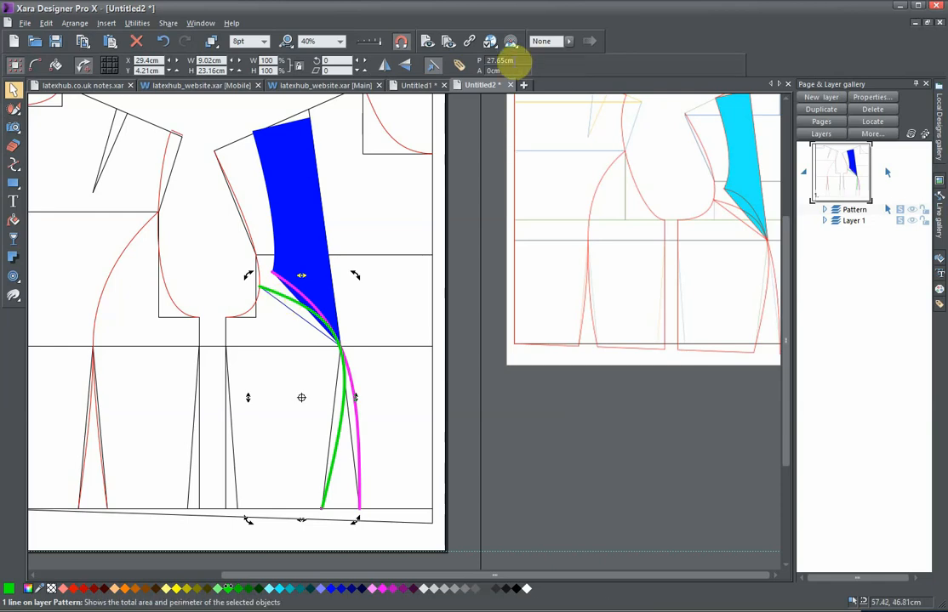
Bow the magenta seam curve slightly outward between the armhole and bust point, and compare its perimeter with the green curve's
left_click(292, 290)
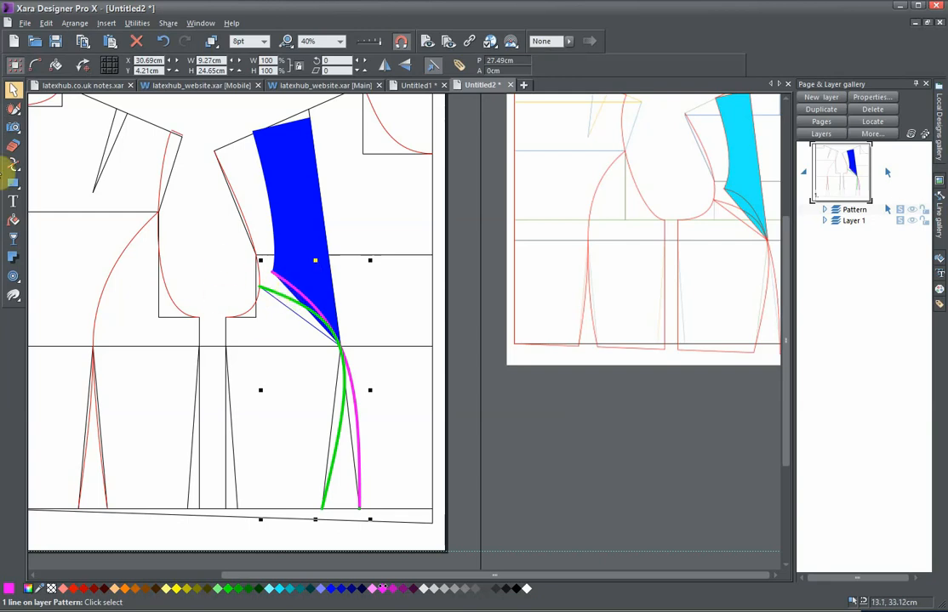
left_click(13, 166)
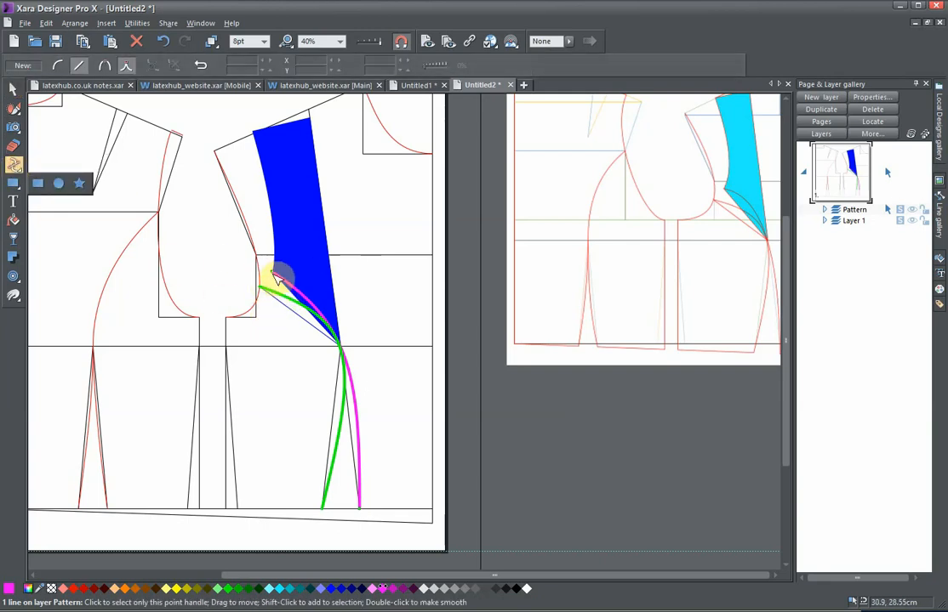
left_click(272, 273)
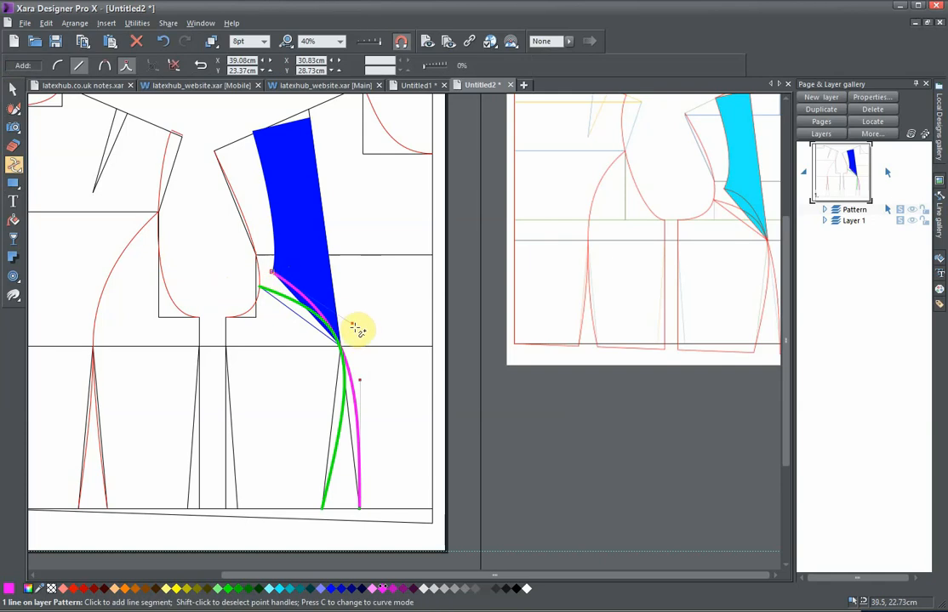
left_click_drag(353, 325, 347, 316)
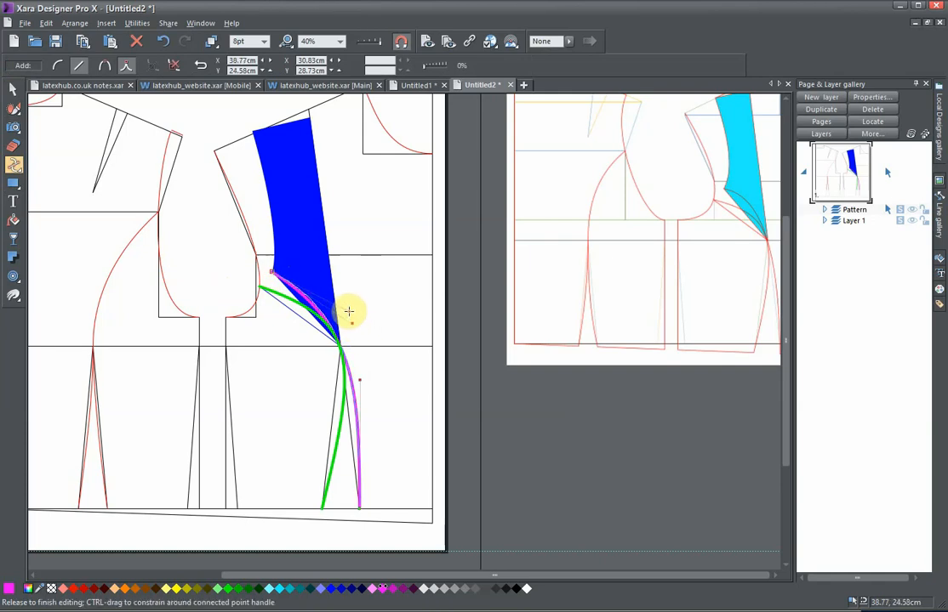
left_click_drag(347, 309, 348, 311)
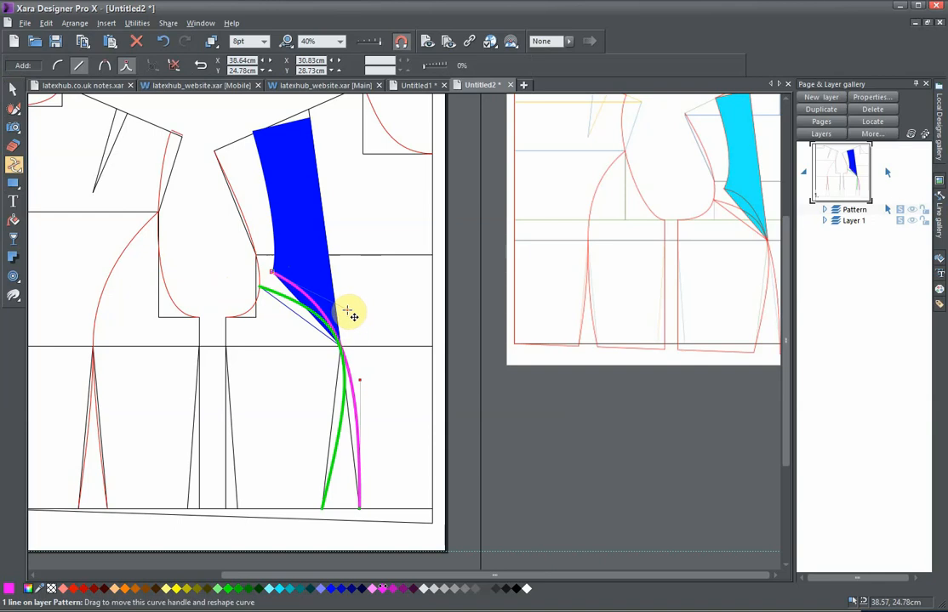
left_click(12, 89)
left_click(258, 260)
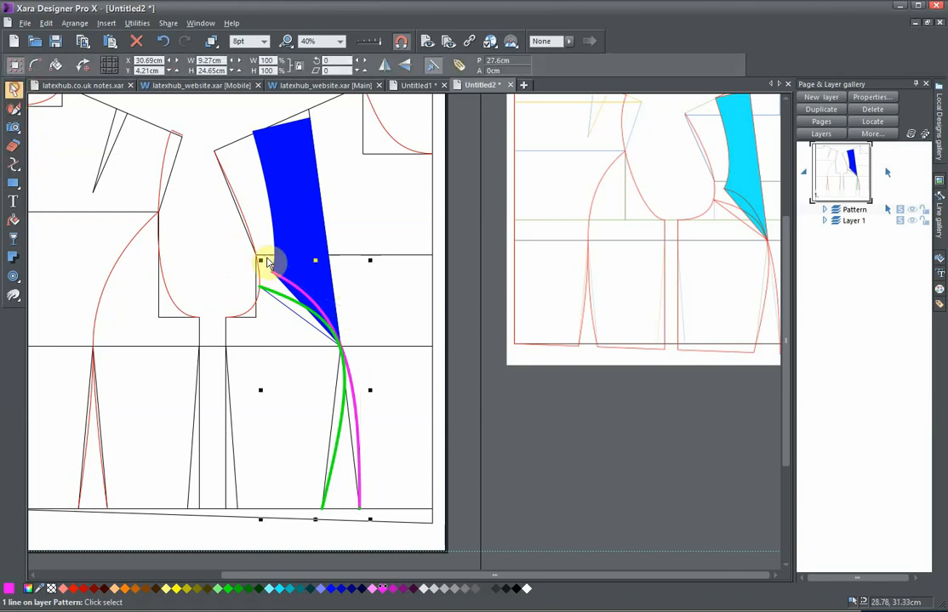
left_click(281, 299)
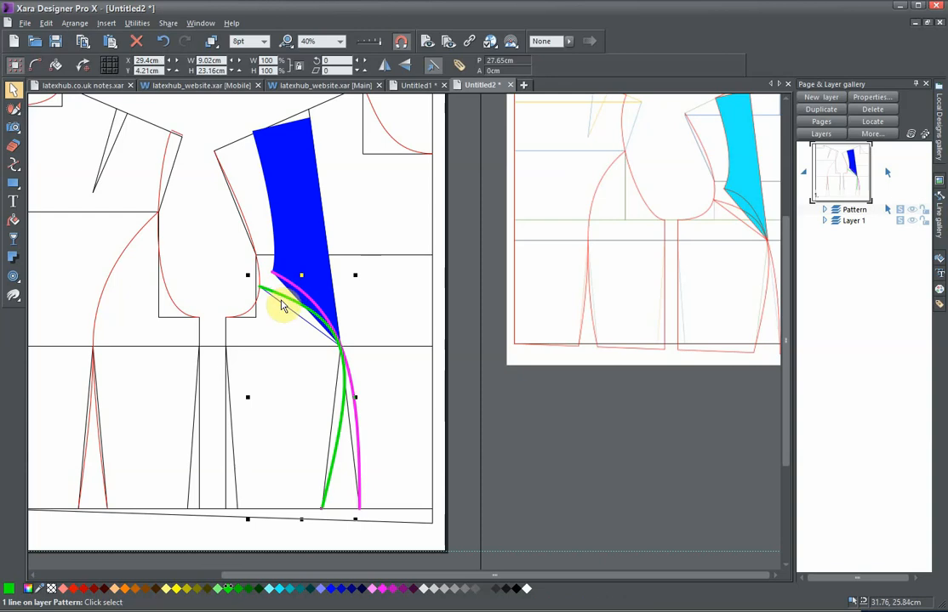
left_click(376, 306)
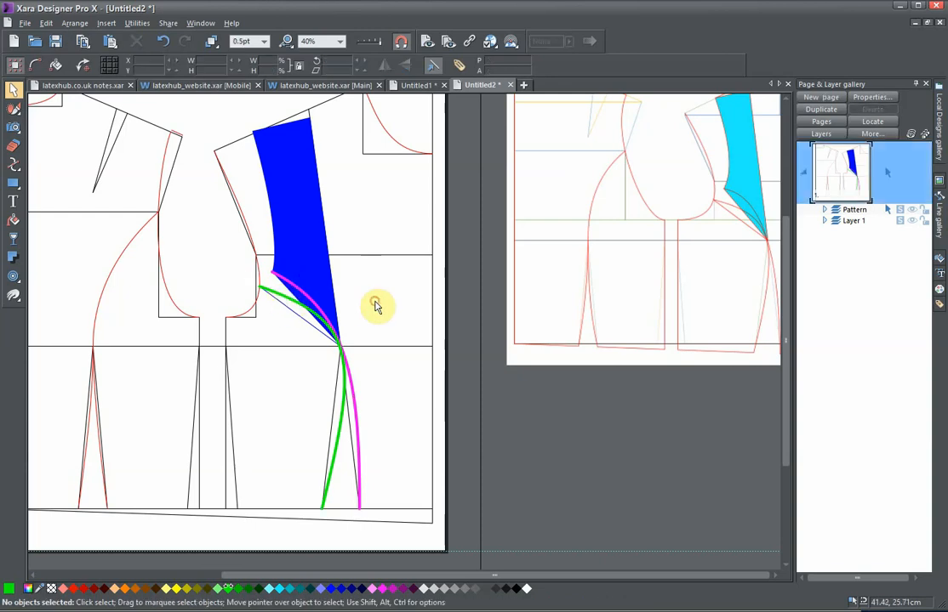
left_click_drag(362, 307, 344, 323)
scroll(379, 277, "down", 1)
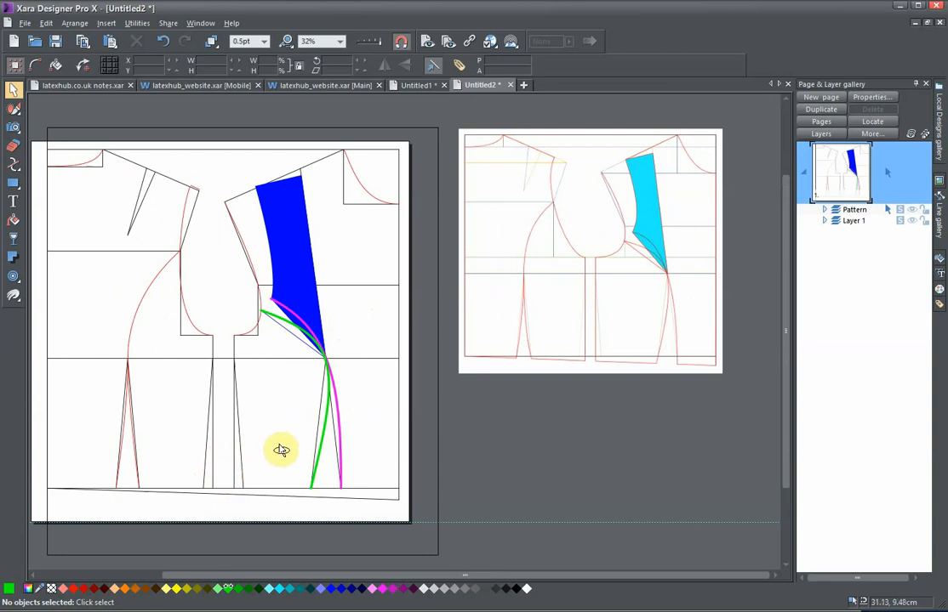
scroll(276, 444, "up", 2)
left_click_drag(292, 370, 310, 409)
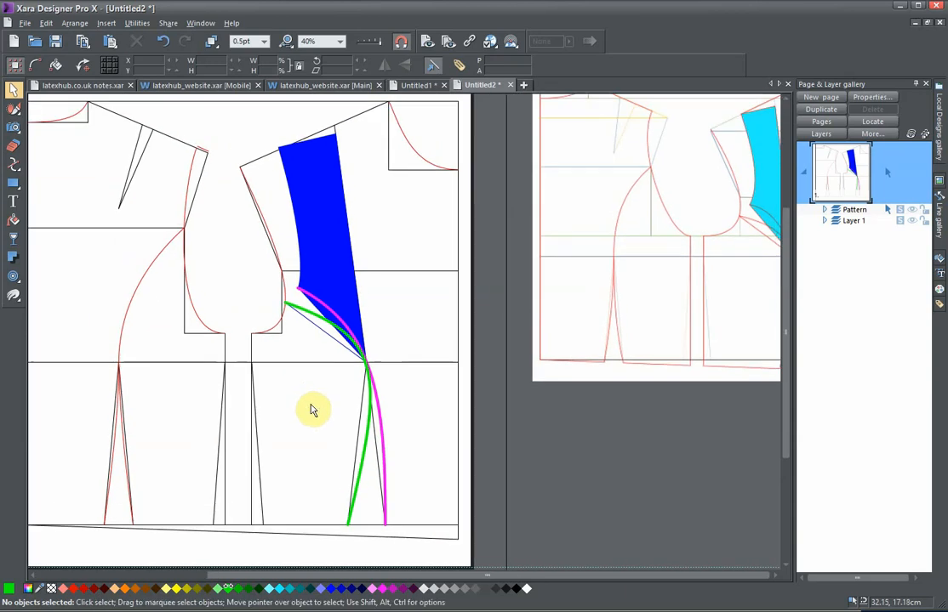
left_click_drag(414, 252, 384, 283)
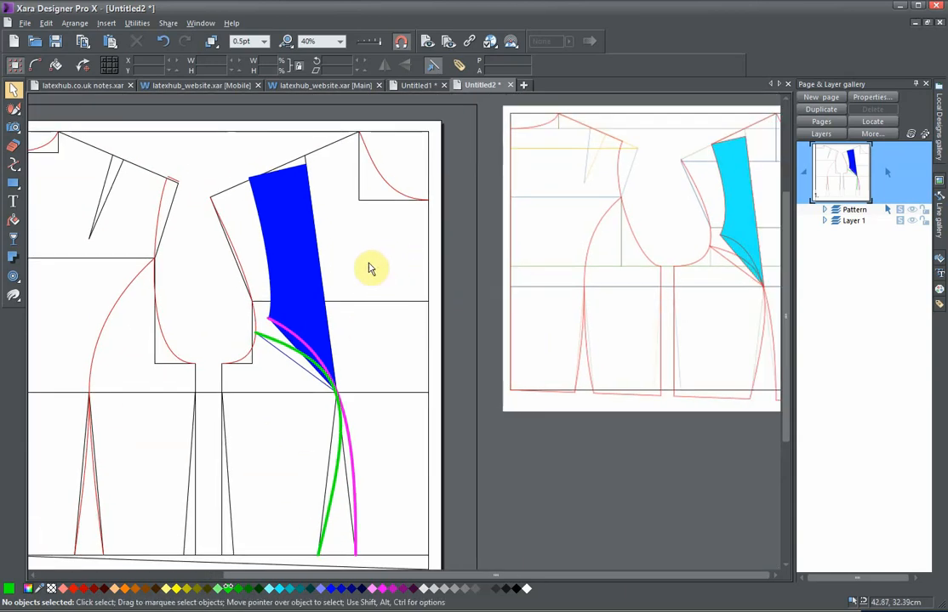
Draw straight outline segments from the centre-front neck point to the neck-shoulder point and on to the blue piece's outer shoulder corner
left_click(245, 210)
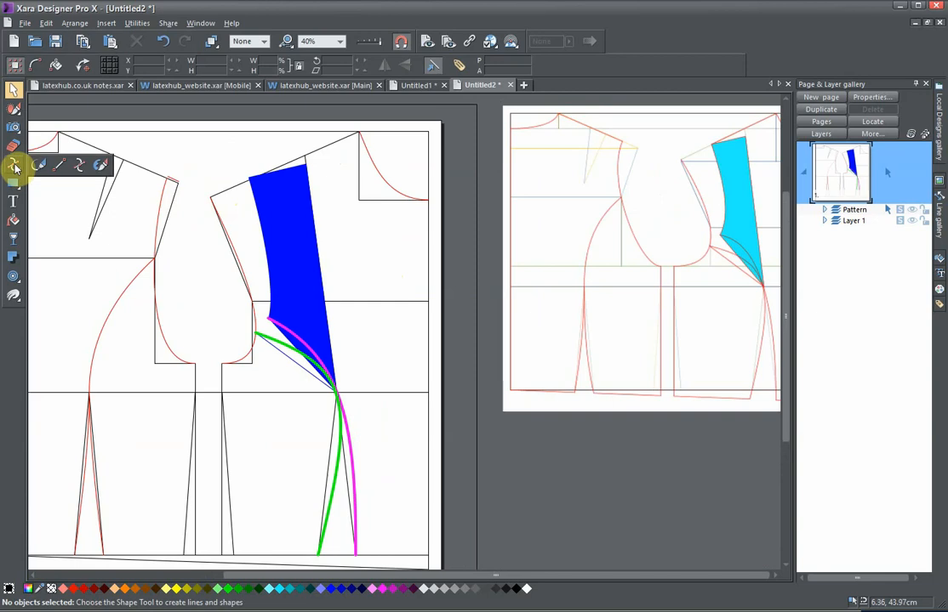
left_click(14, 166)
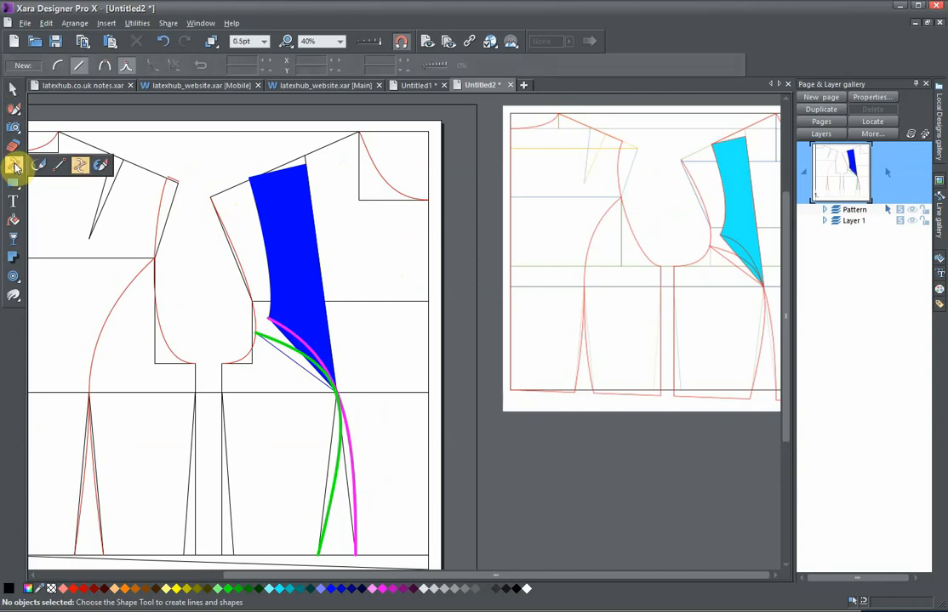
left_click(83, 65)
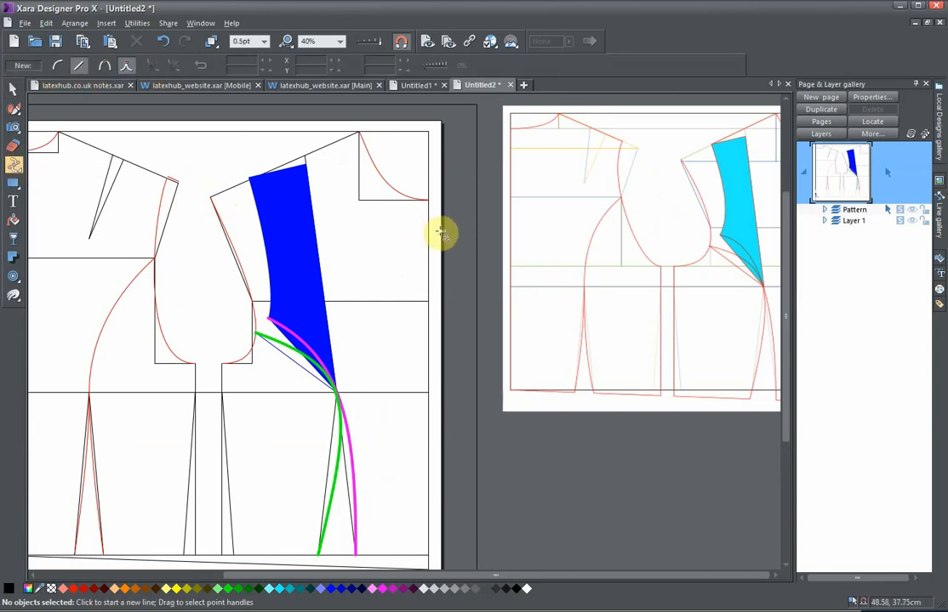
left_click_drag(410, 240, 399, 296)
scroll(399, 296, "up", 1)
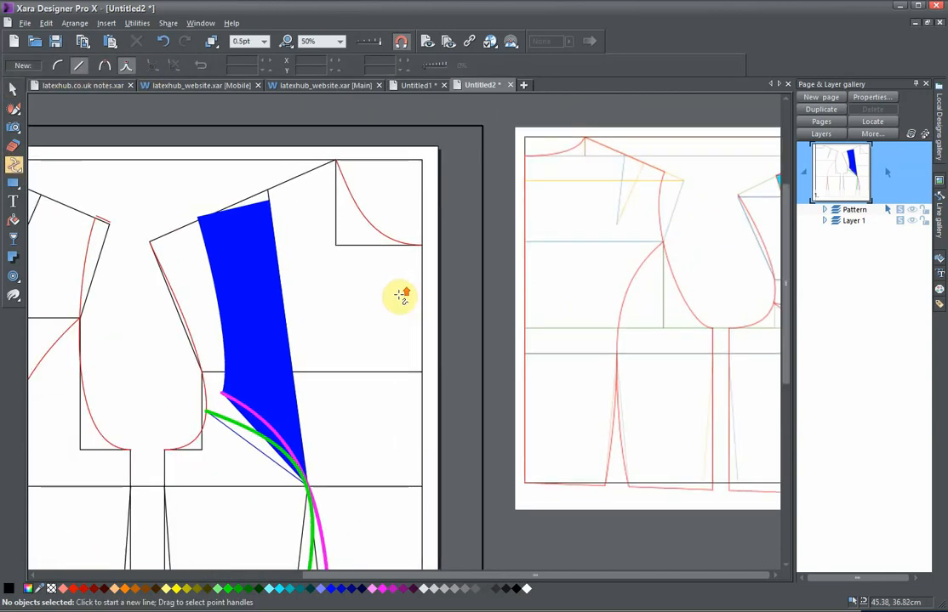
left_click(422, 246)
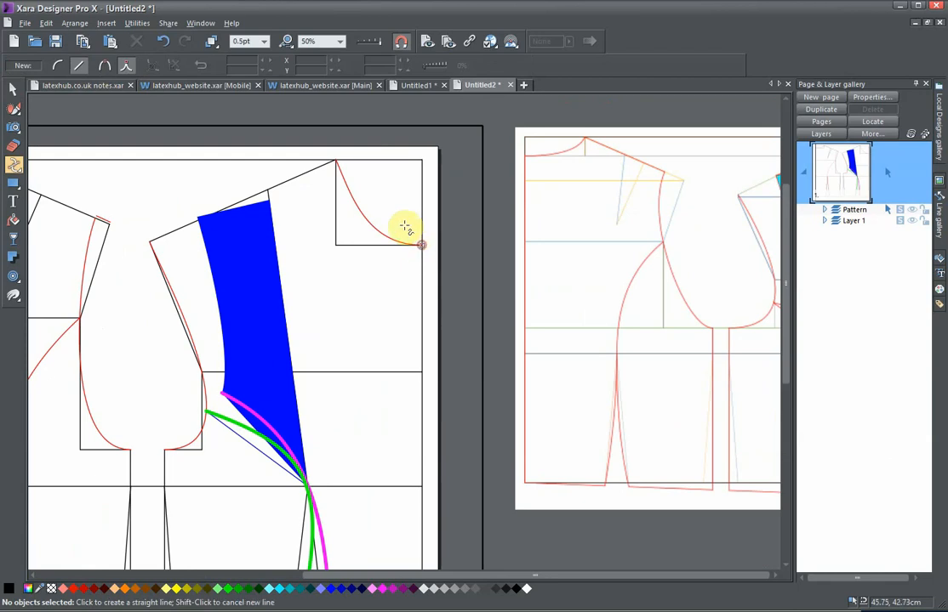
left_click(336, 161)
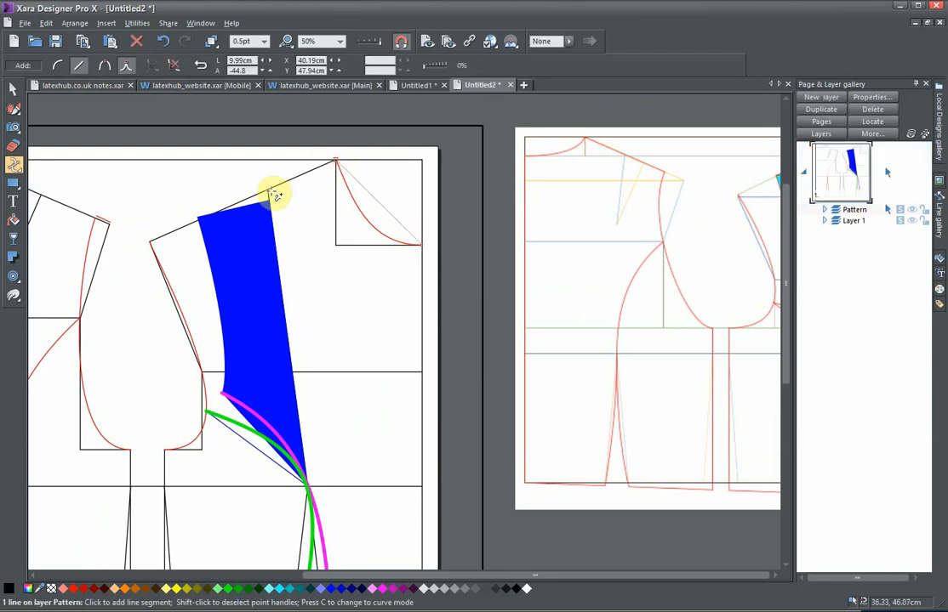
left_click(196, 217)
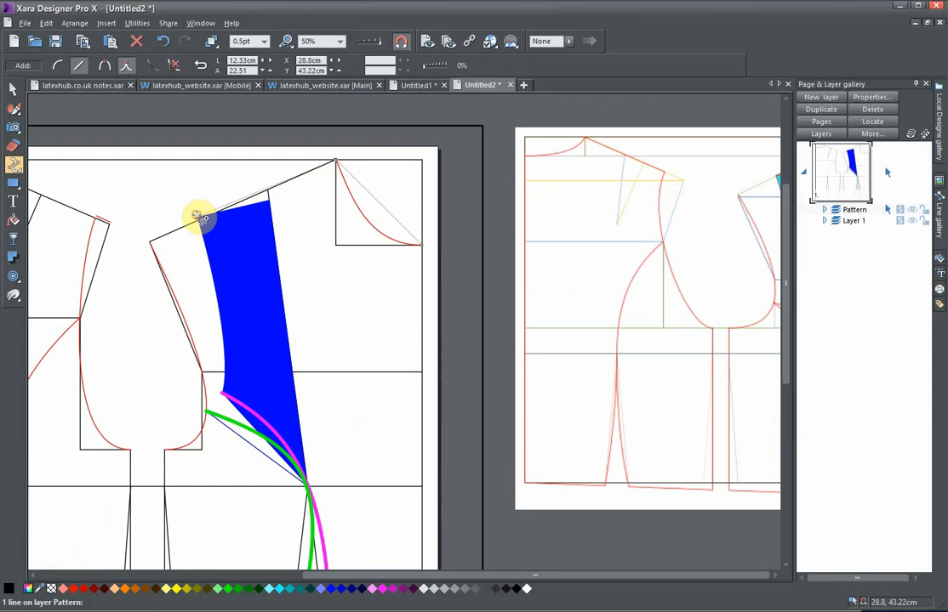
Continue the outline through the magenta curve's armhole and hem ends and the centre-front hem, close it at the neck, and fill it yellow
left_click(222, 394)
left_click_drag(281, 402, 226, 213)
scroll(259, 296, "down", 1)
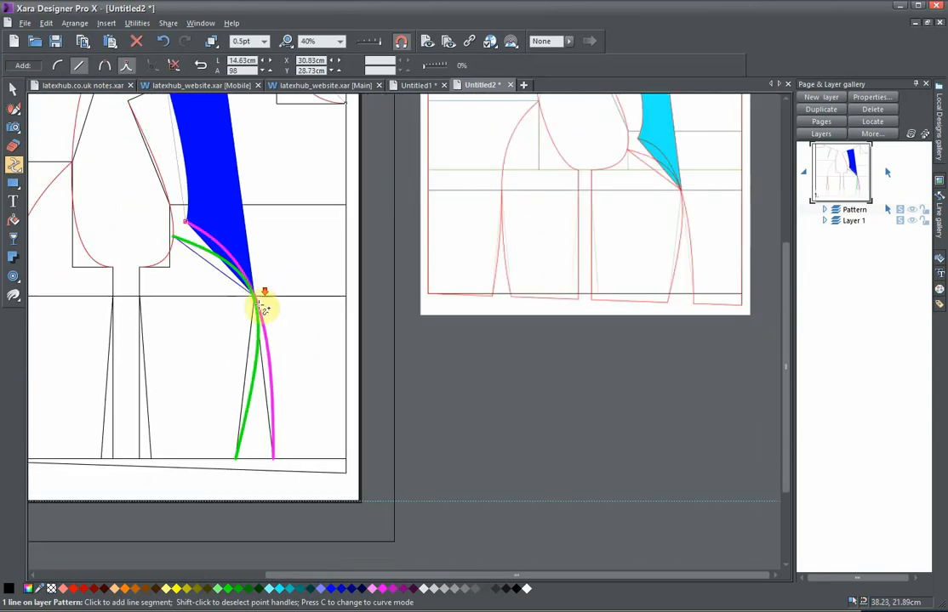
left_click(273, 459)
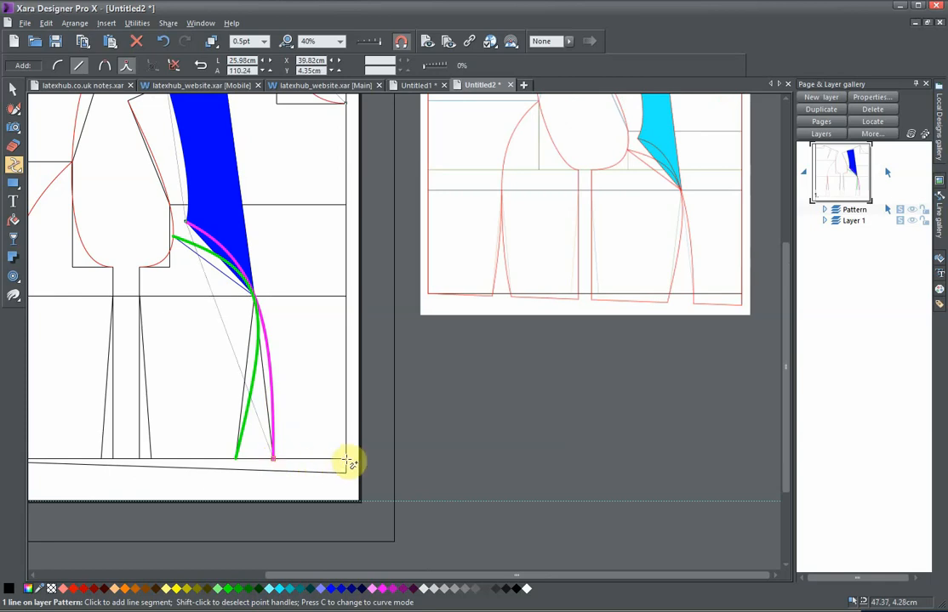
scroll(313, 423, "up", 2)
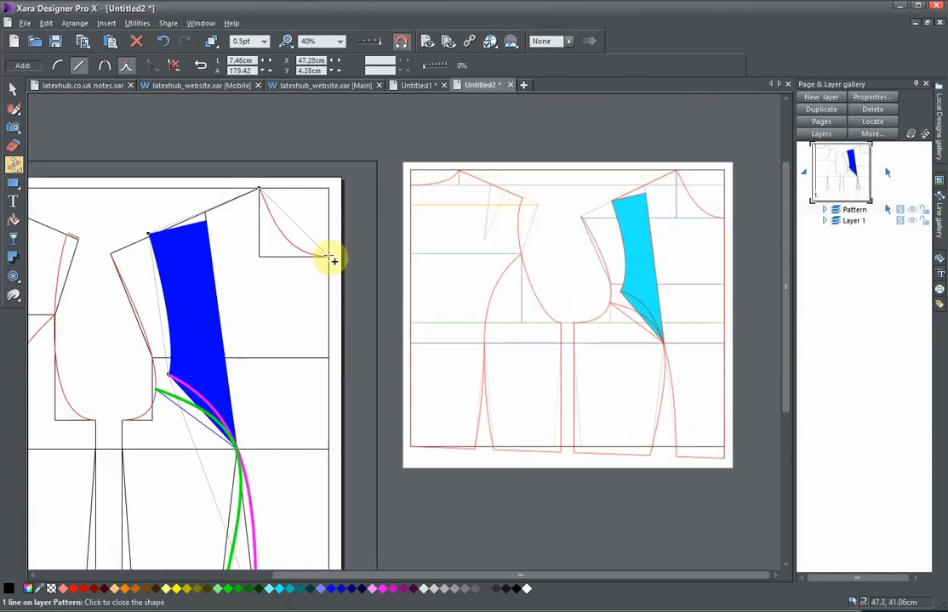
left_click(330, 257)
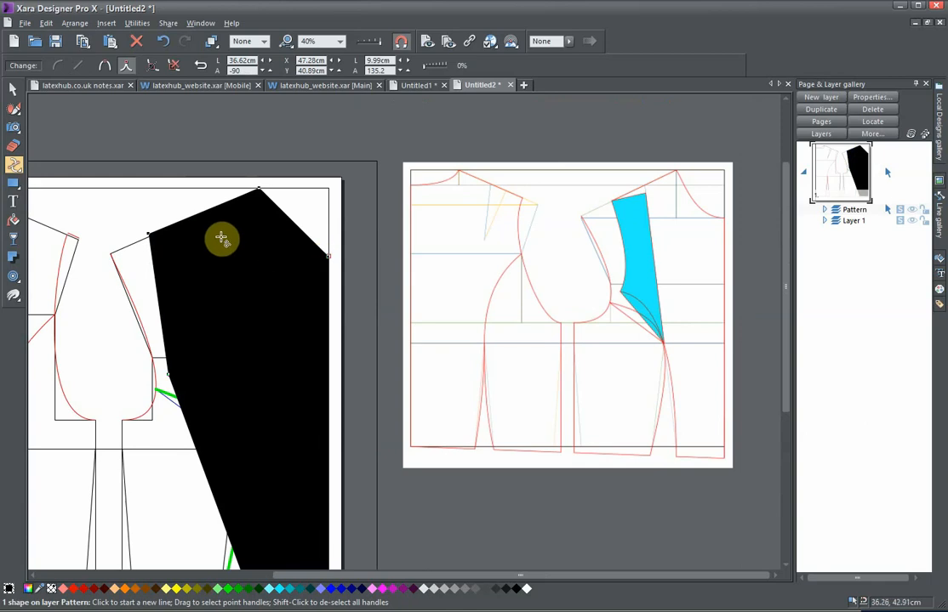
scroll(264, 384, "down", 2)
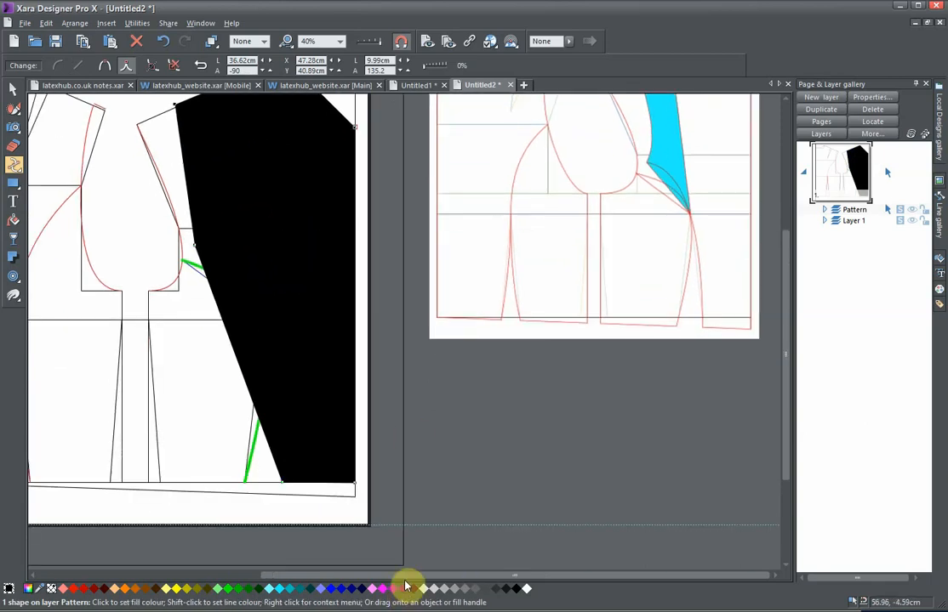
left_click(179, 590)
Curve the yellow panel's straight armhole edge inward and bend its side edge to follow the magenta seam curve down to the hem
scroll(332, 363, "down", 1)
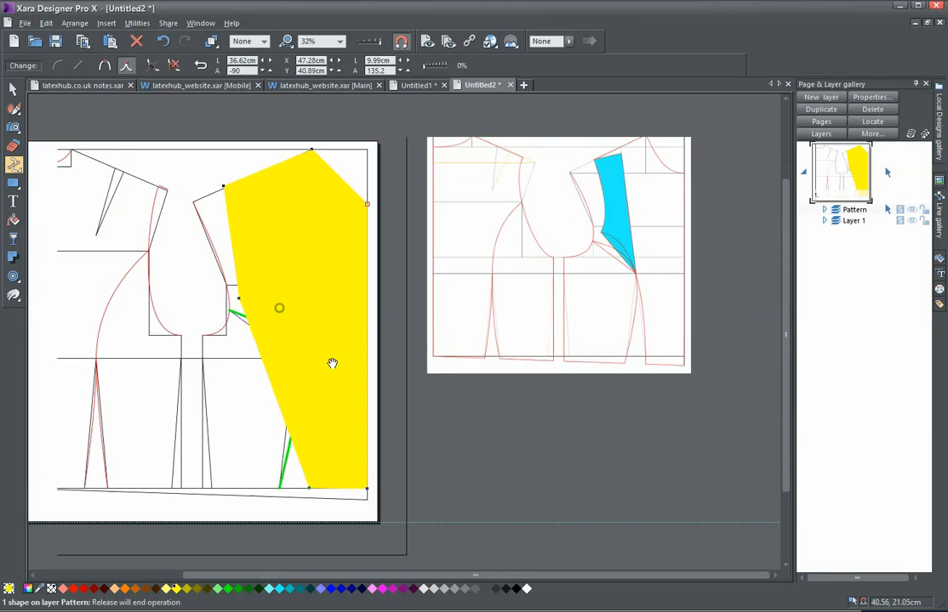
scroll(337, 363, "down", 1)
scroll(329, 317, "up", 1)
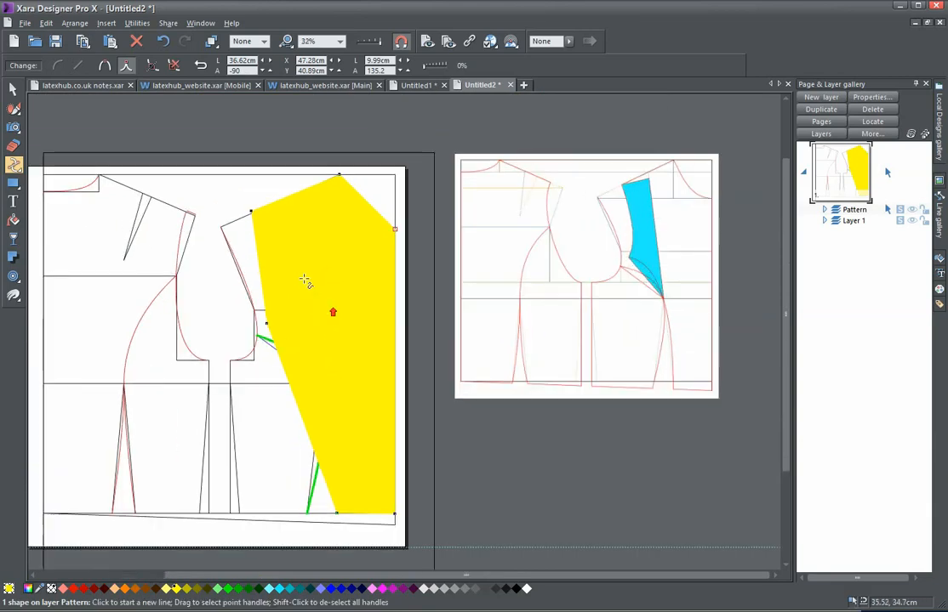
left_click_drag(258, 259, 277, 262)
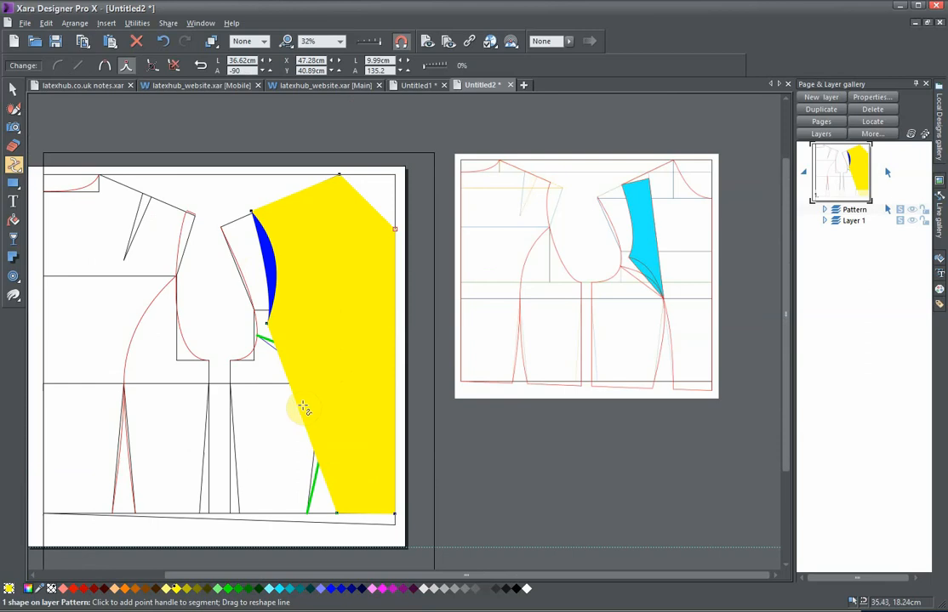
left_click_drag(303, 413, 343, 391)
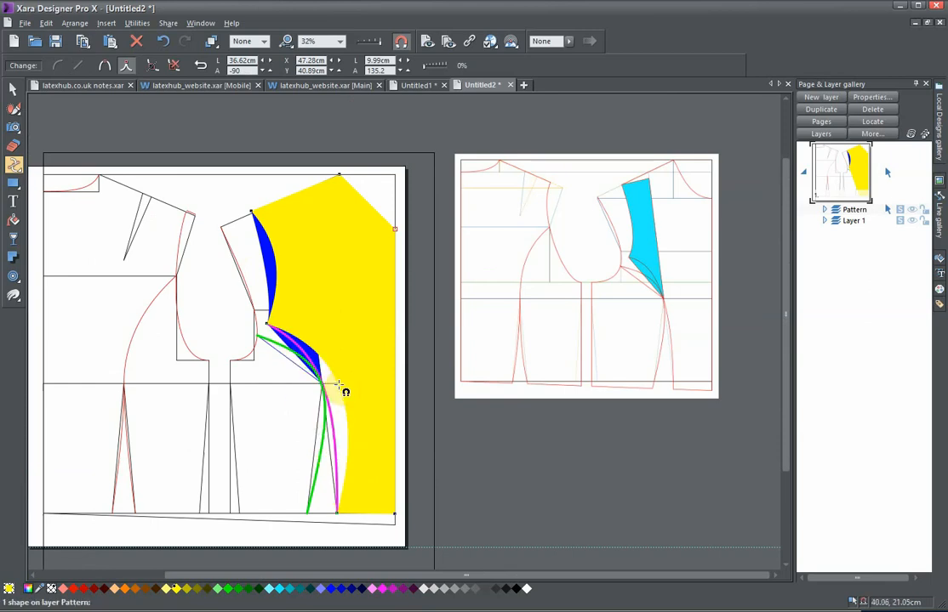
scroll(346, 388, "up", 3)
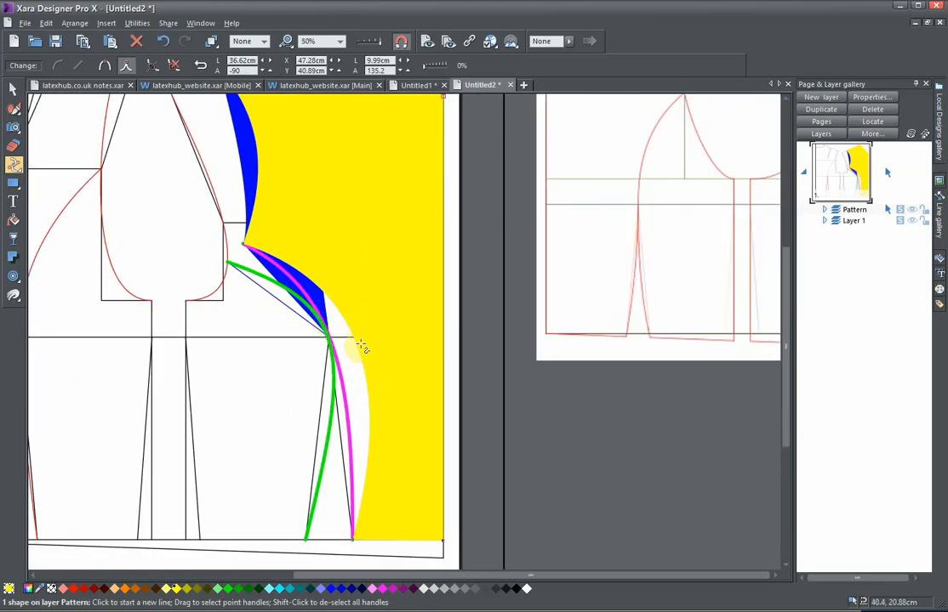
left_click_drag(364, 358, 340, 355)
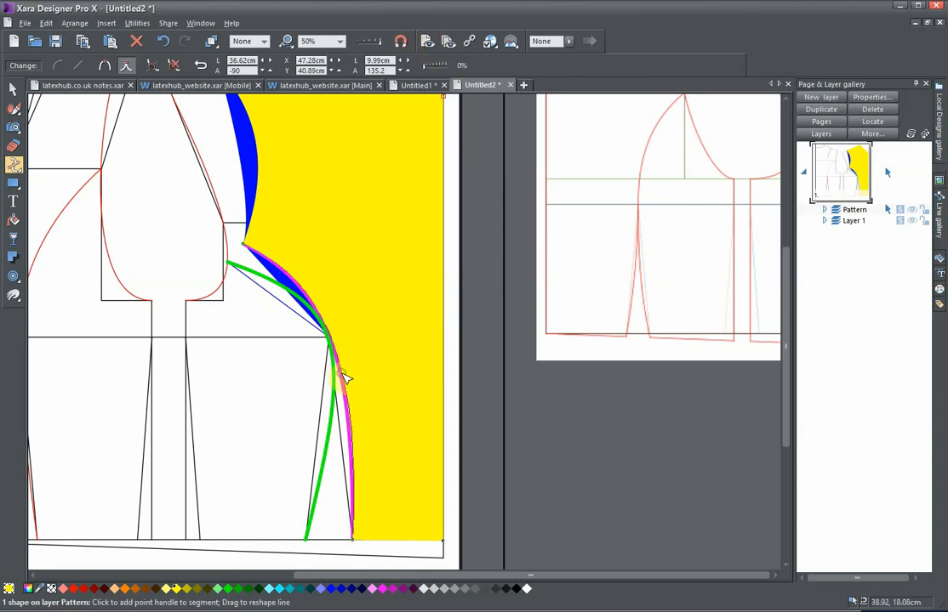
Refine the lower part of the yellow panel's side edge so it follows the magenta seam curve from bust point to hem
left_click_drag(344, 377, 338, 363)
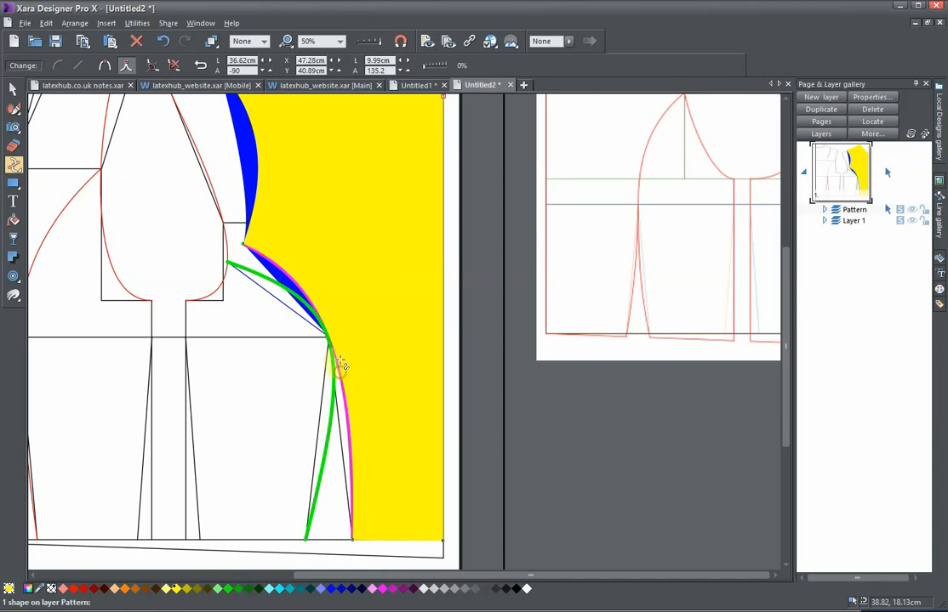
left_click_drag(282, 270, 266, 303)
scroll(327, 249, "up", 3)
scroll(272, 298, "right", 2)
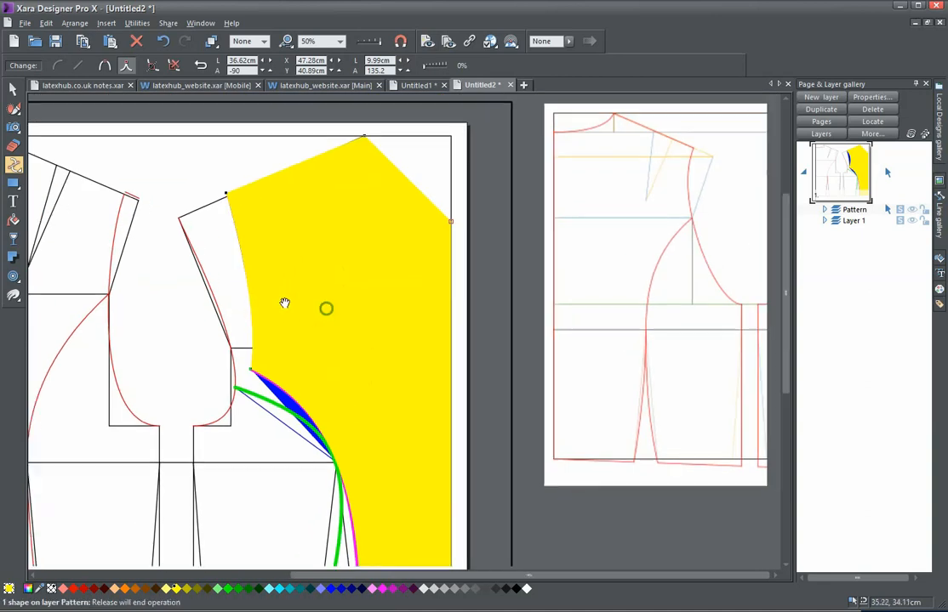
Bend the yellow panel's straight neck edge inward and adjust its curve handles so it follows the red neckline curve
scroll(272, 294, "down", 2)
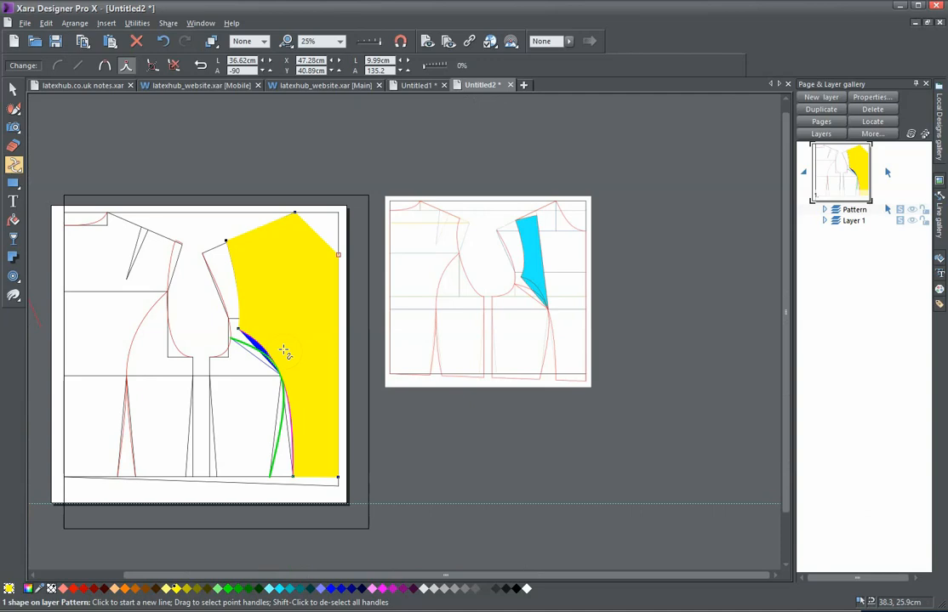
scroll(287, 356, "up", 4)
scroll(290, 354, "down", 3)
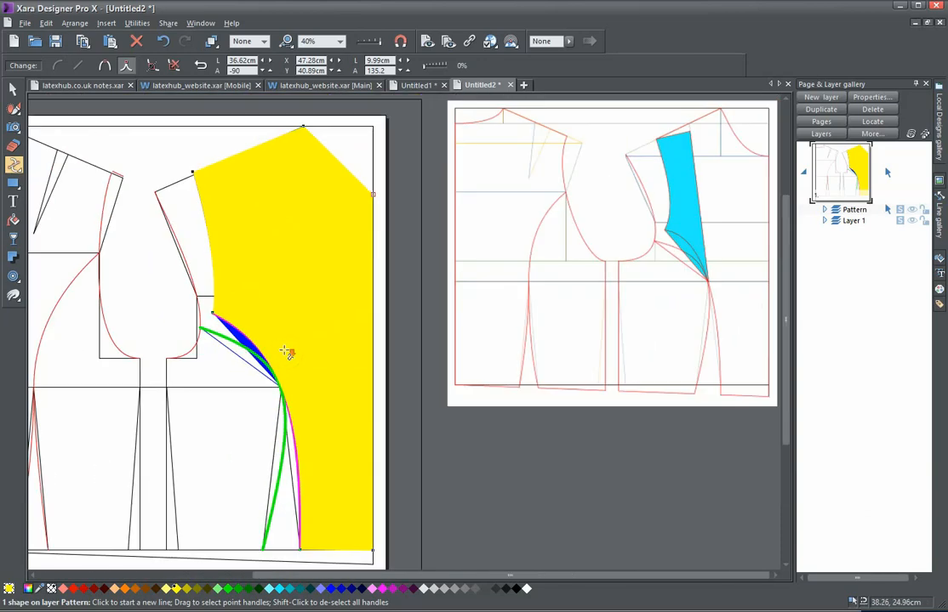
scroll(285, 344, "down", 1)
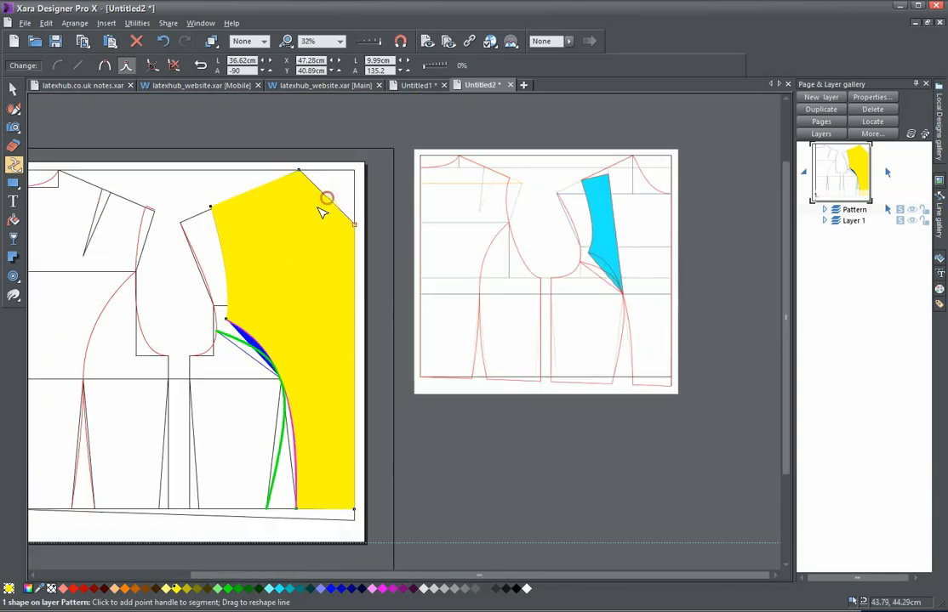
left_click_drag(322, 212, 307, 226)
scroll(302, 272, "up", 4)
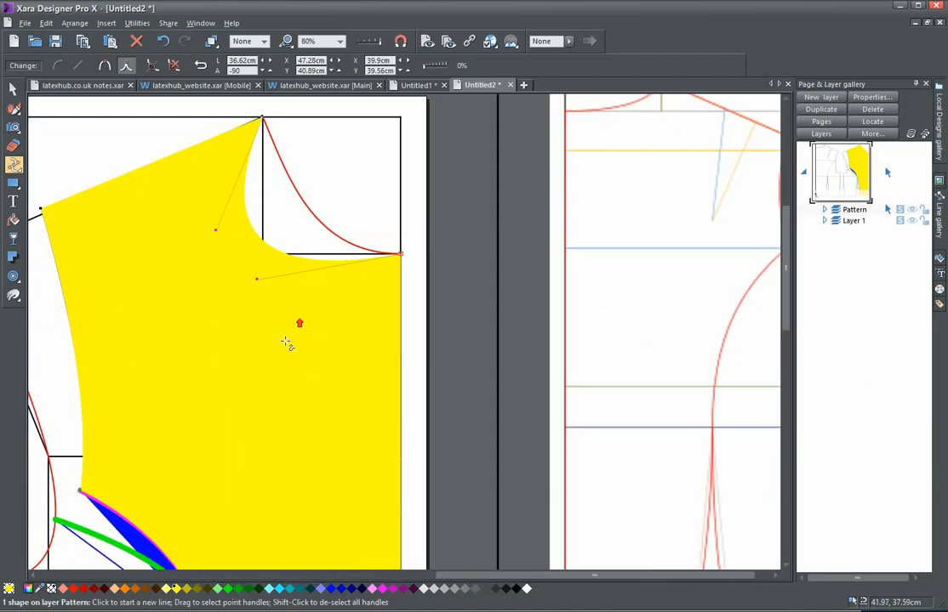
scroll(287, 342, "up", 2)
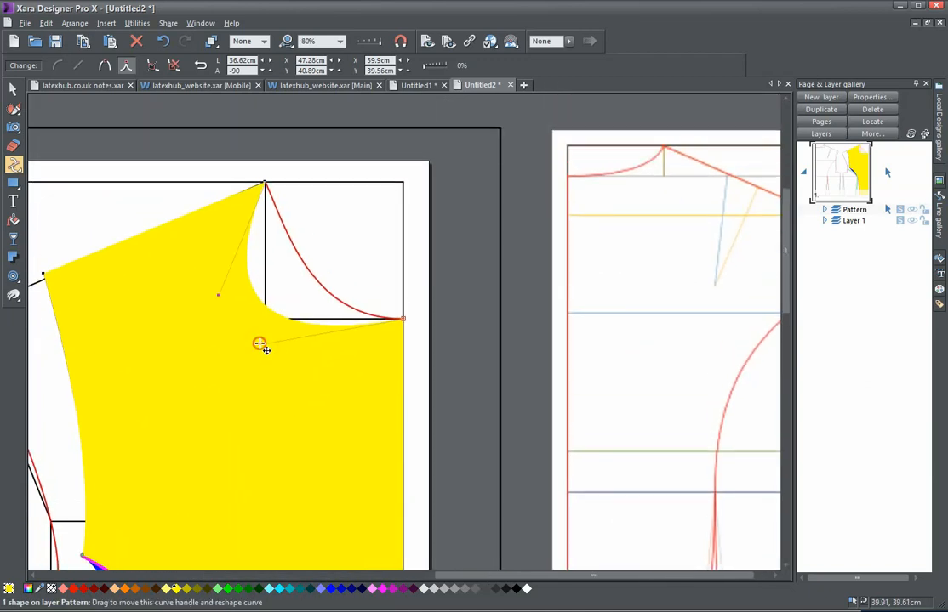
left_click_drag(260, 344, 312, 318)
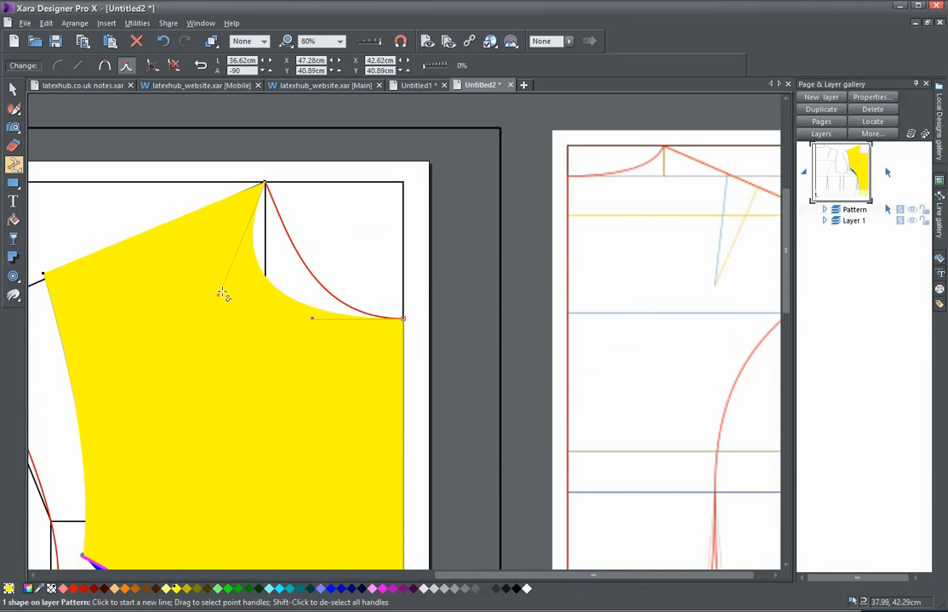
left_click_drag(218, 295, 303, 267)
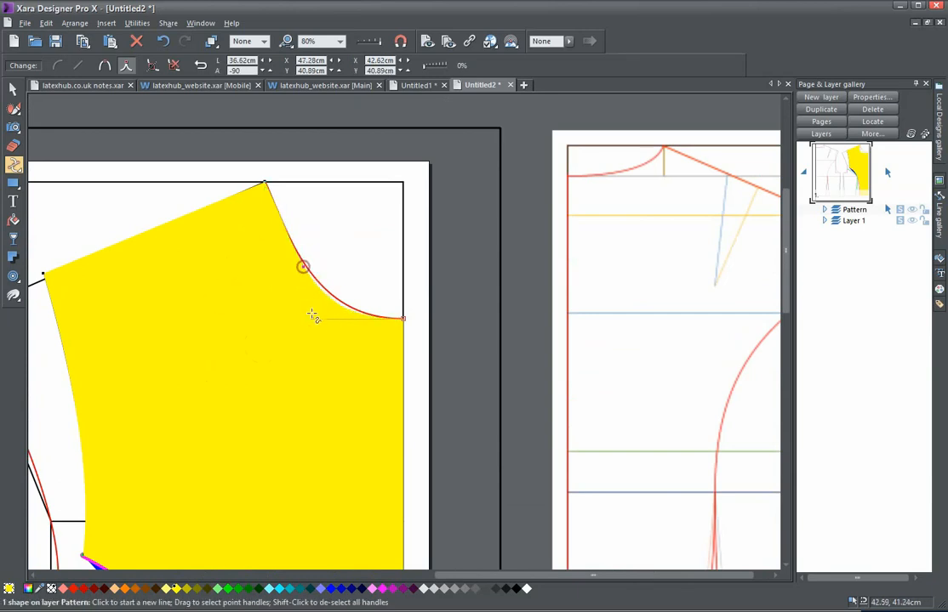
left_click_drag(313, 318, 323, 330)
scroll(323, 330, "down", 3)
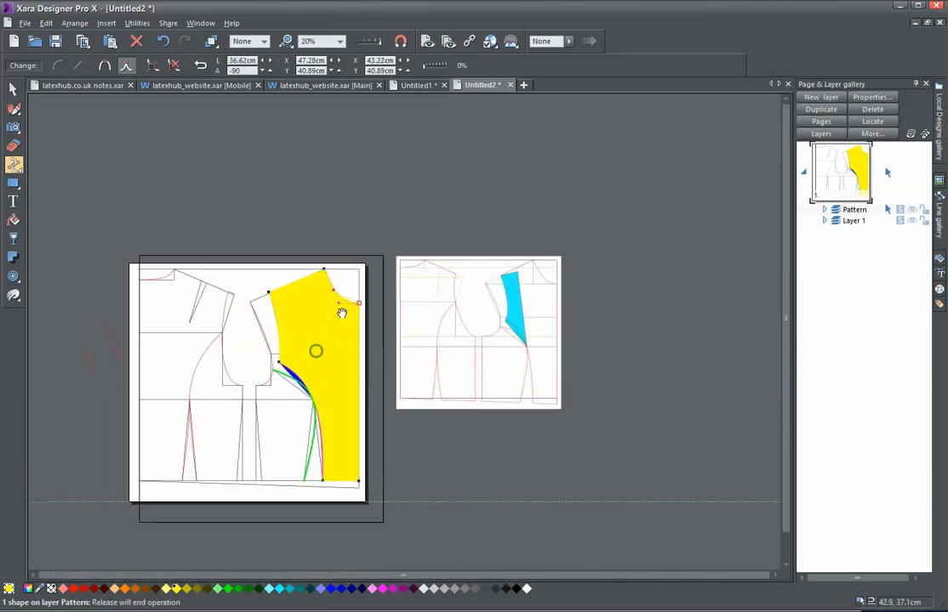
Give the yellow panel a black outline with a 2pt line width, and deselect it
right_click(518, 588)
left_click(539, 516)
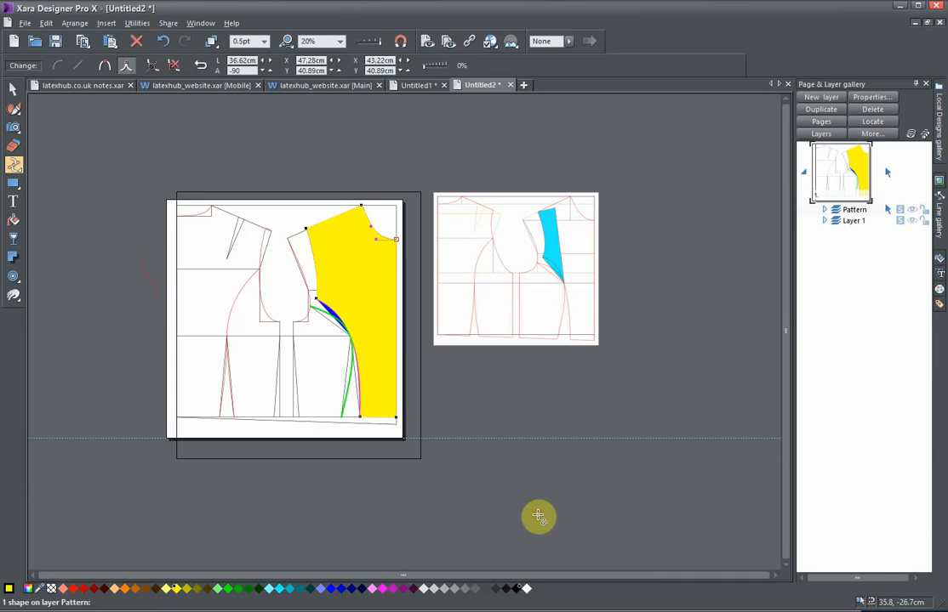
left_click(266, 42)
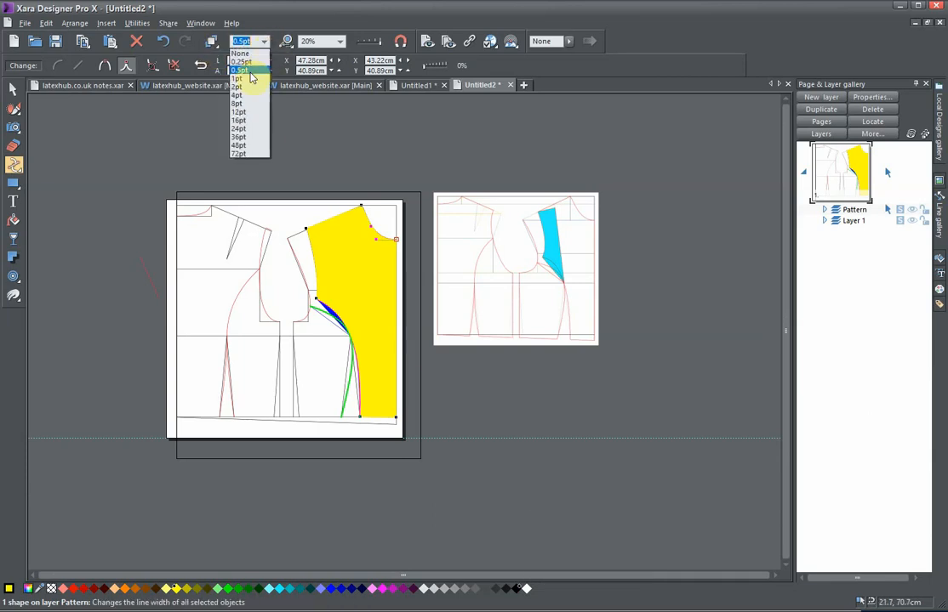
left_click(214, 81)
left_click_drag(313, 191, 394, 284)
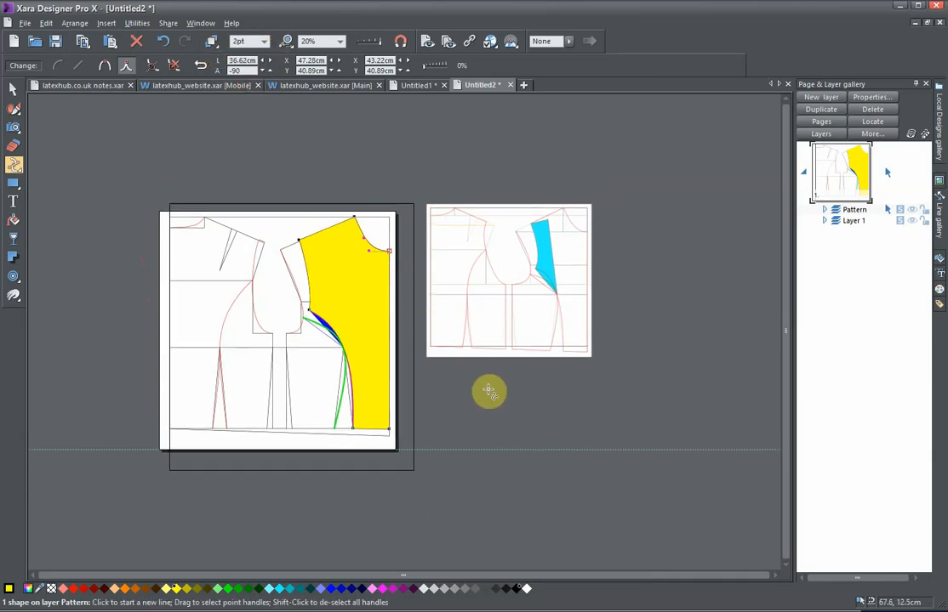
left_click(423, 394)
Draw a closed orange side-front panel with straight edges through the side hem, the underarm point, and the green curve's armhole and hem ends
scroll(408, 383, "up", 2)
scroll(403, 370, "down", 1)
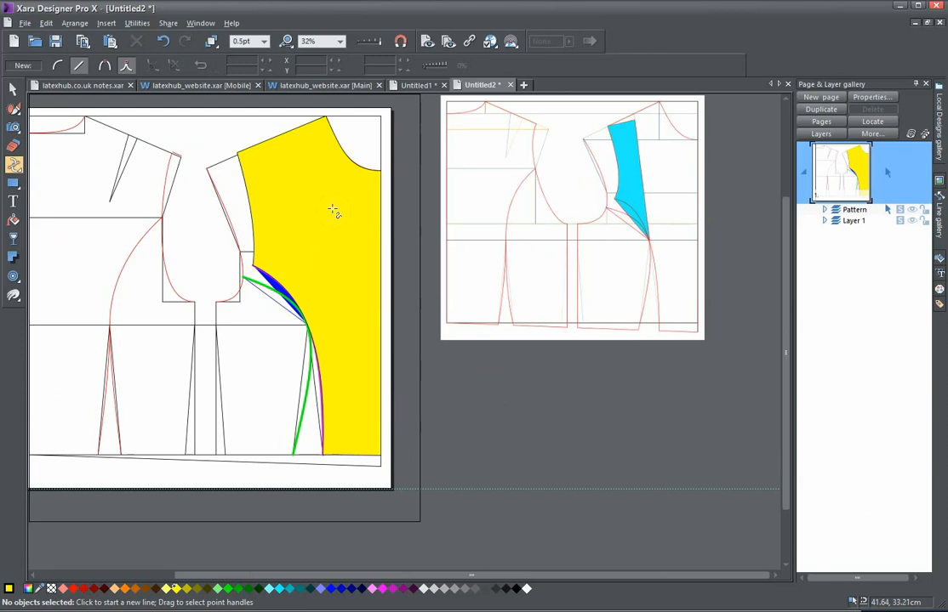
left_click_drag(432, 407, 567, 406)
scroll(554, 414, "up", 1)
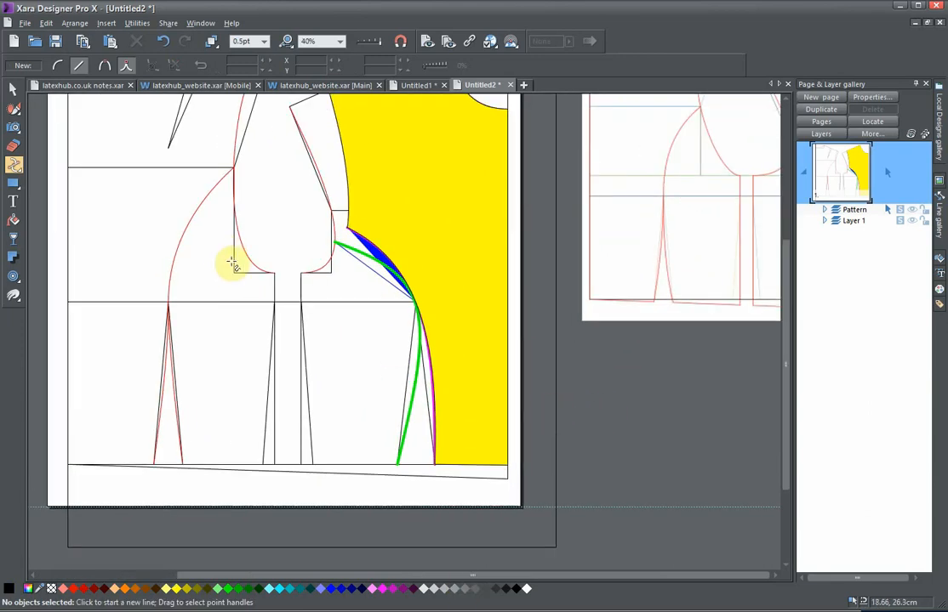
left_click_drag(230, 266, 277, 259)
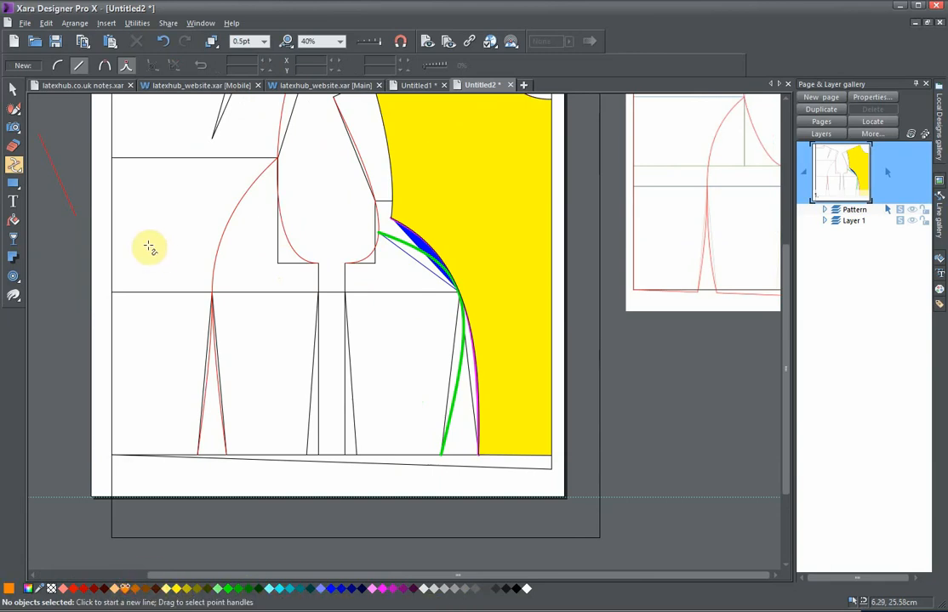
left_click(358, 458)
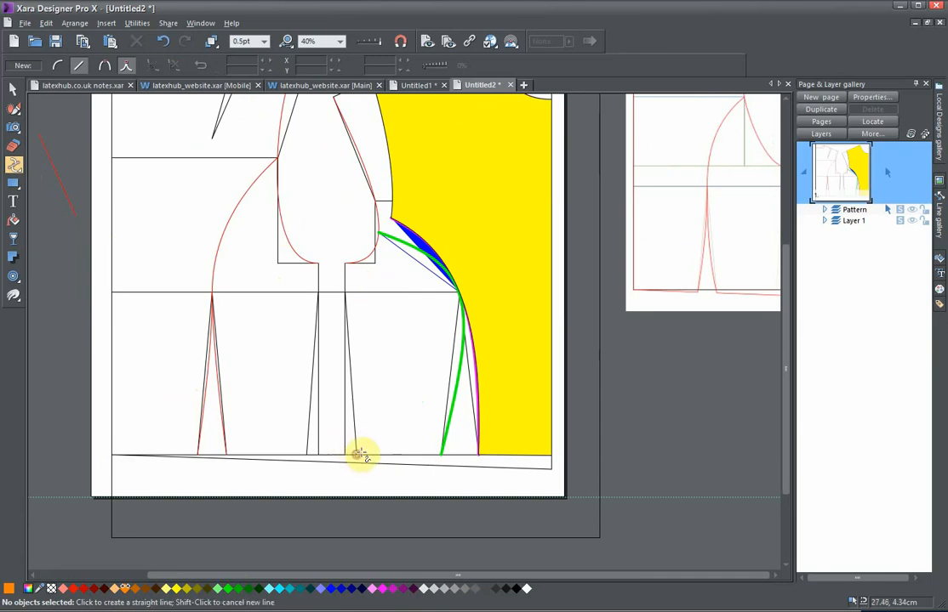
left_click(345, 264)
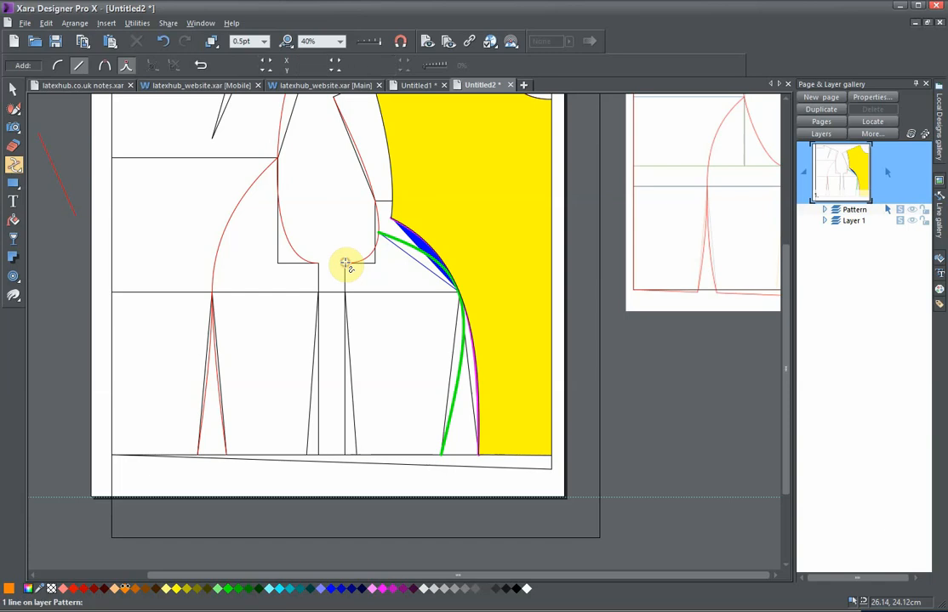
left_click(379, 231)
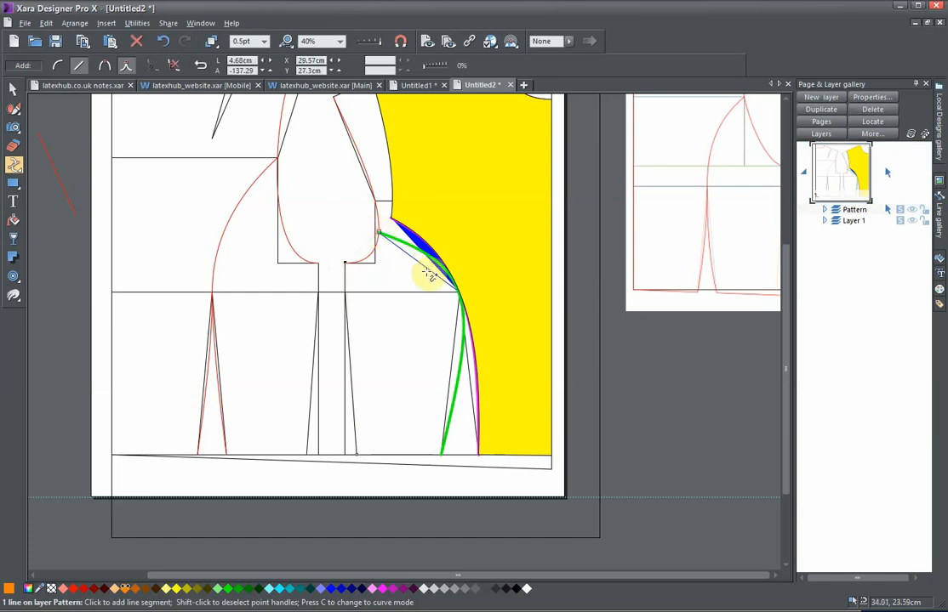
left_click(441, 455)
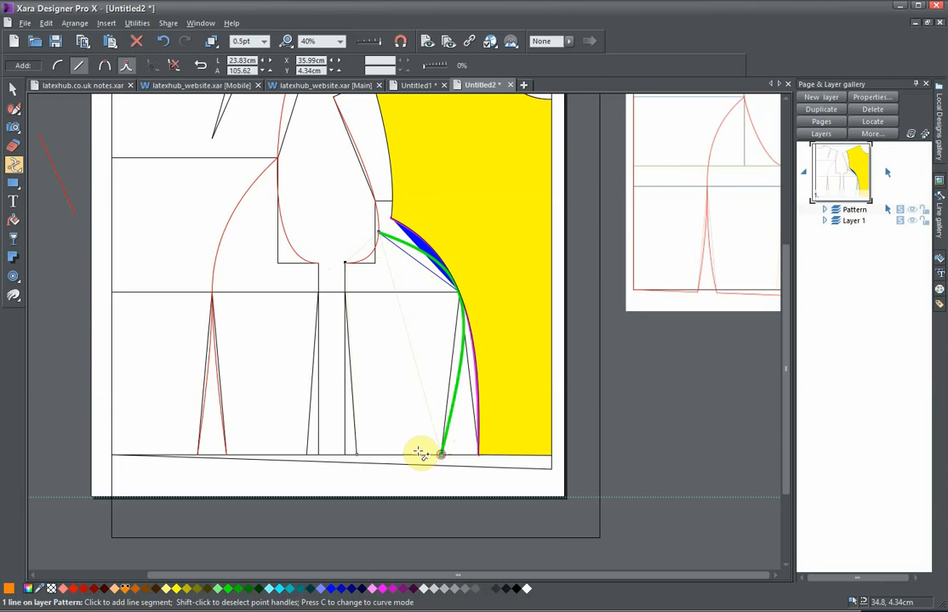
left_click(357, 457)
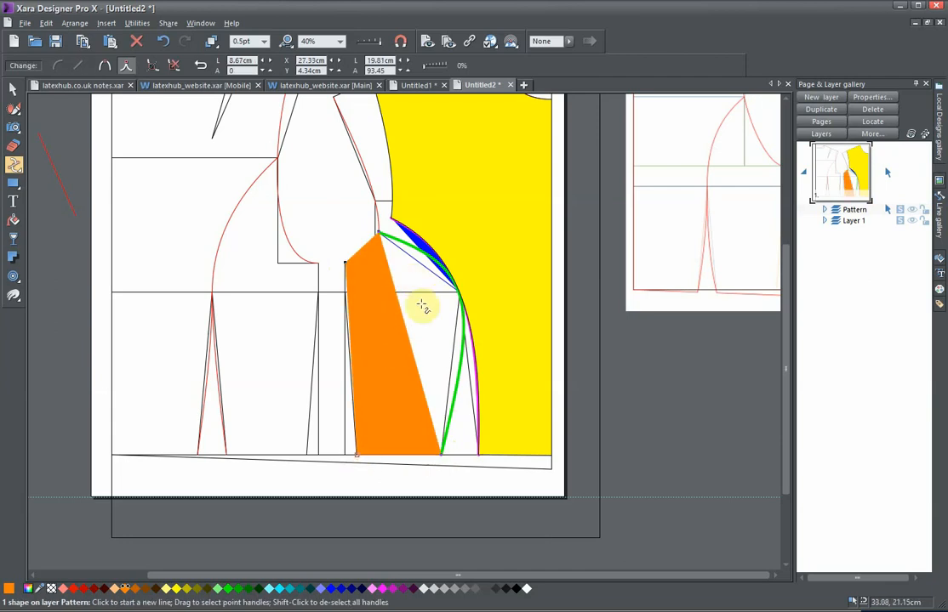
Bend the orange panel's straight seam edge outward toward the green curve through the bust point
left_click_drag(426, 328, 464, 338)
scroll(413, 374, "up", 1)
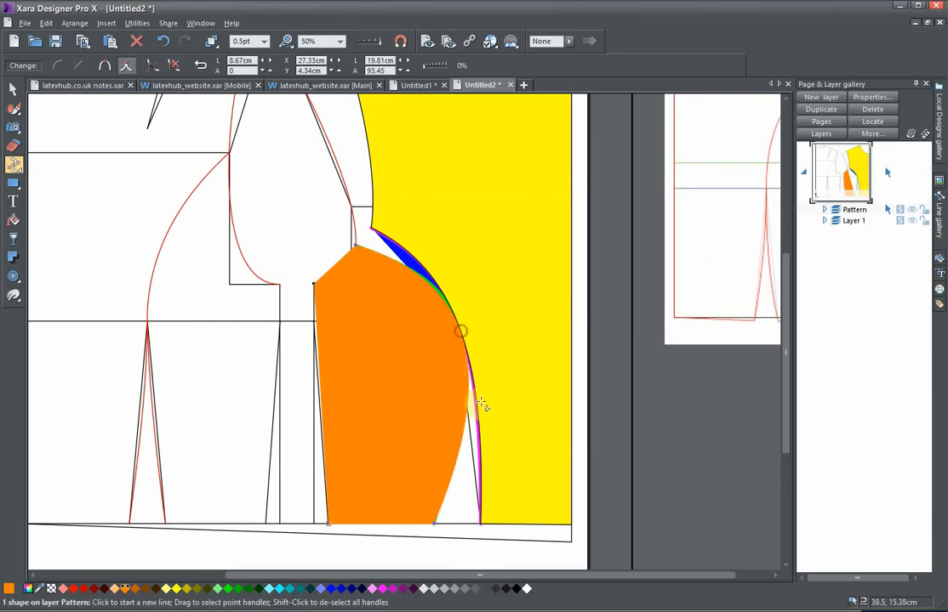
left_click_drag(467, 414, 466, 419)
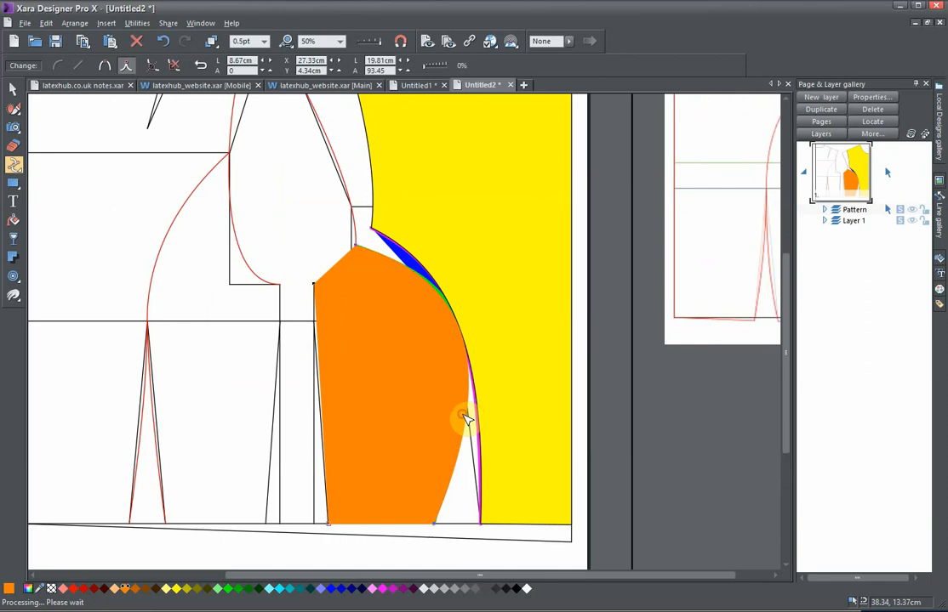
Adjust both curve handles of the orange panel's seam edge so it matches the green curve from armhole to hem
left_click(435, 524)
left_click_drag(476, 398, 446, 393)
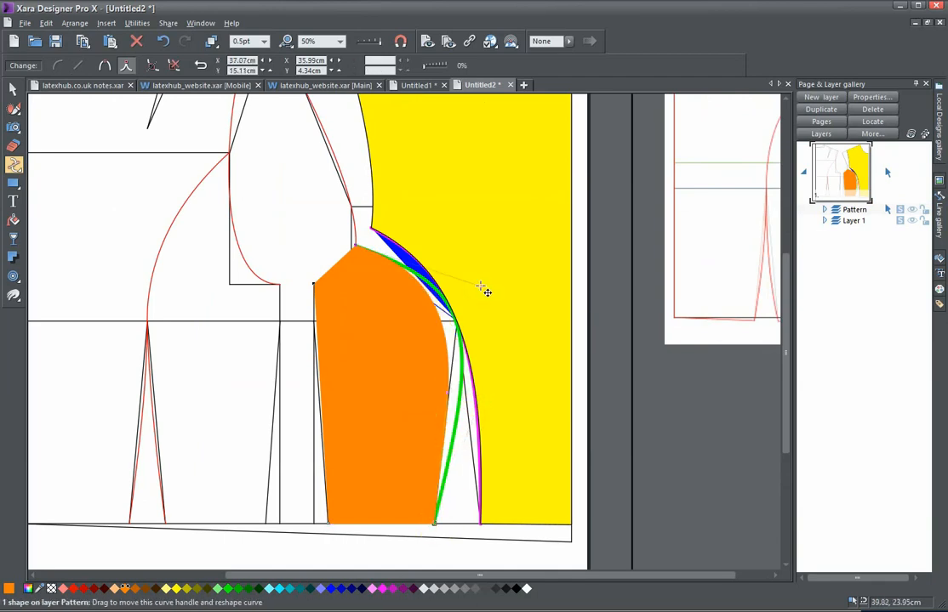
left_click_drag(485, 291, 492, 290)
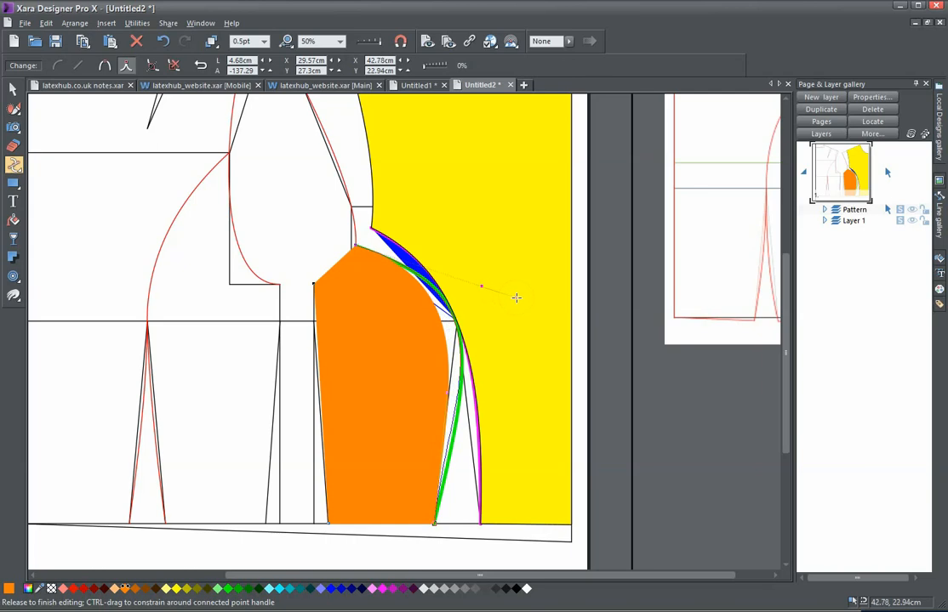
left_click_drag(520, 299, 519, 299)
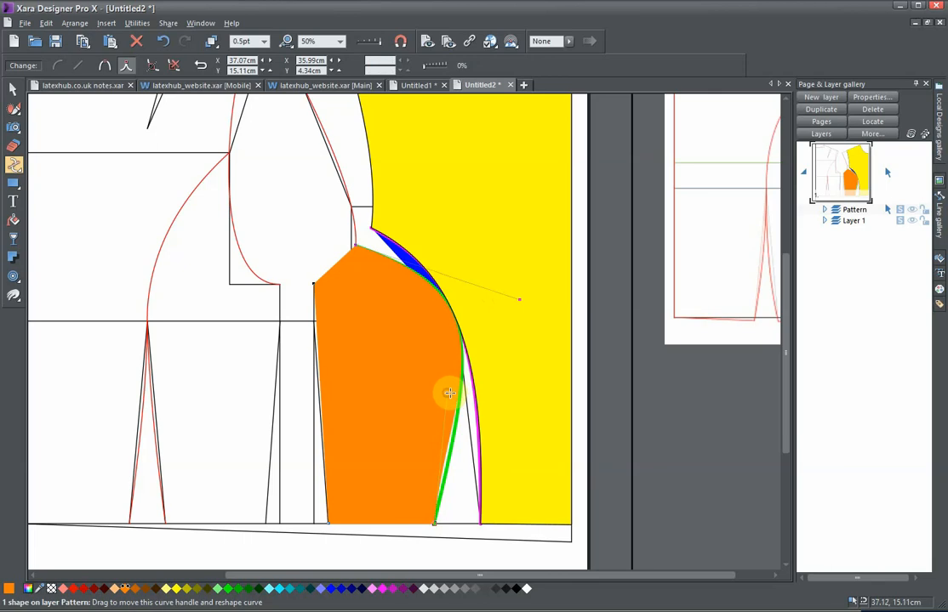
left_click_drag(449, 393, 451, 407)
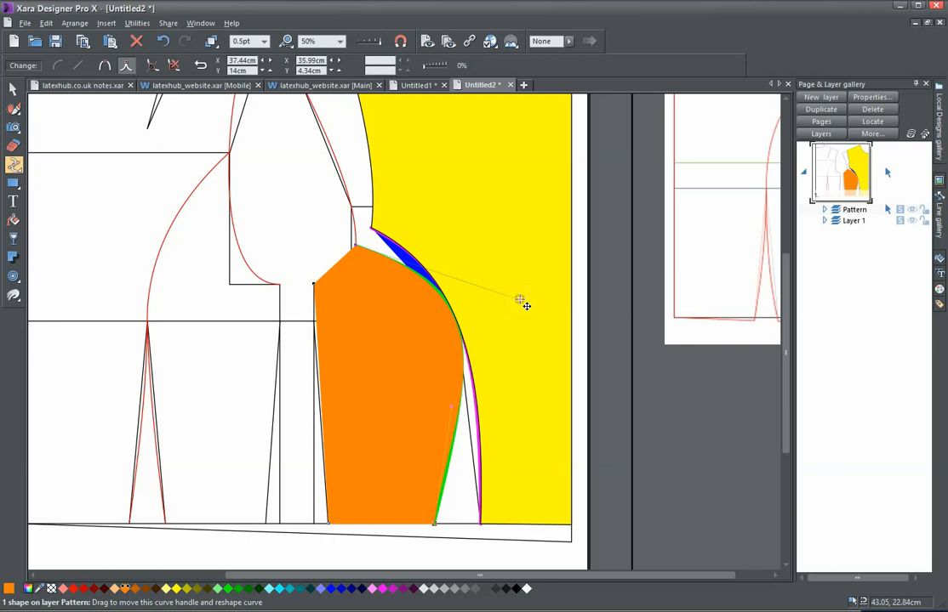
left_click_drag(519, 298, 522, 299)
left_click_drag(451, 405, 451, 405)
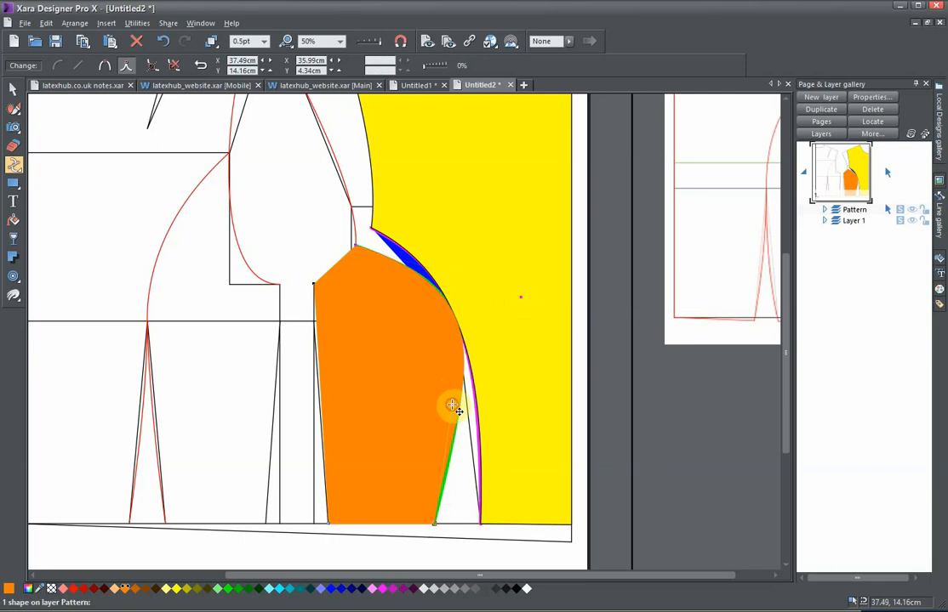
Reselect the orange panel and bend its straight underarm edge to follow the red armhole curve
left_click_drag(441, 328, 506, 307)
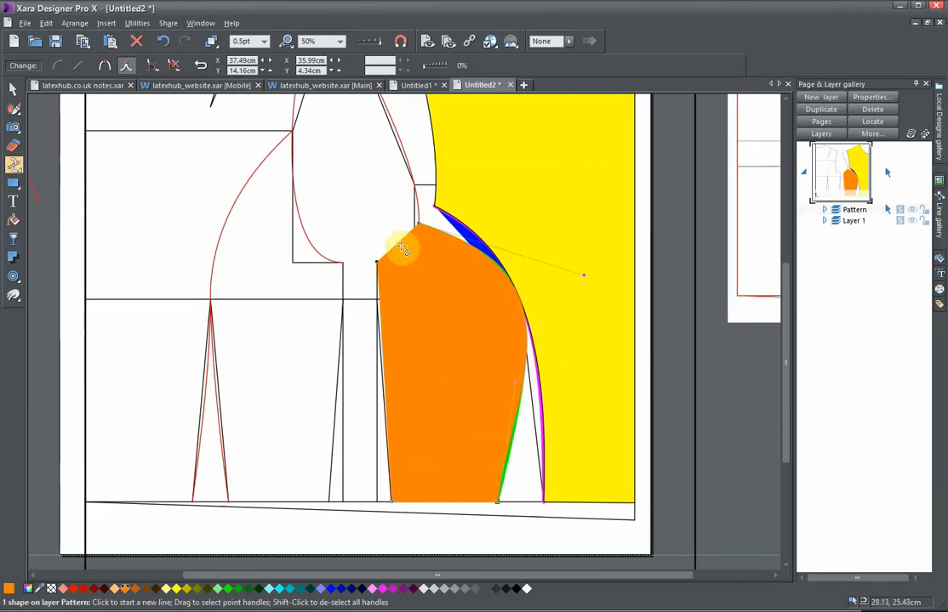
key("Escape")
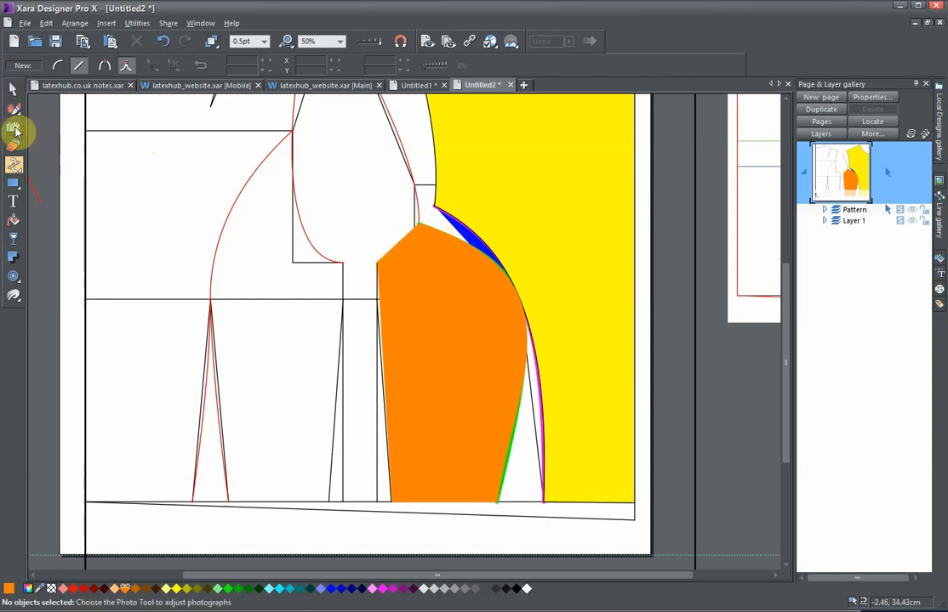
left_click(13, 89)
left_click(437, 313)
left_click_drag(437, 313, 440, 315)
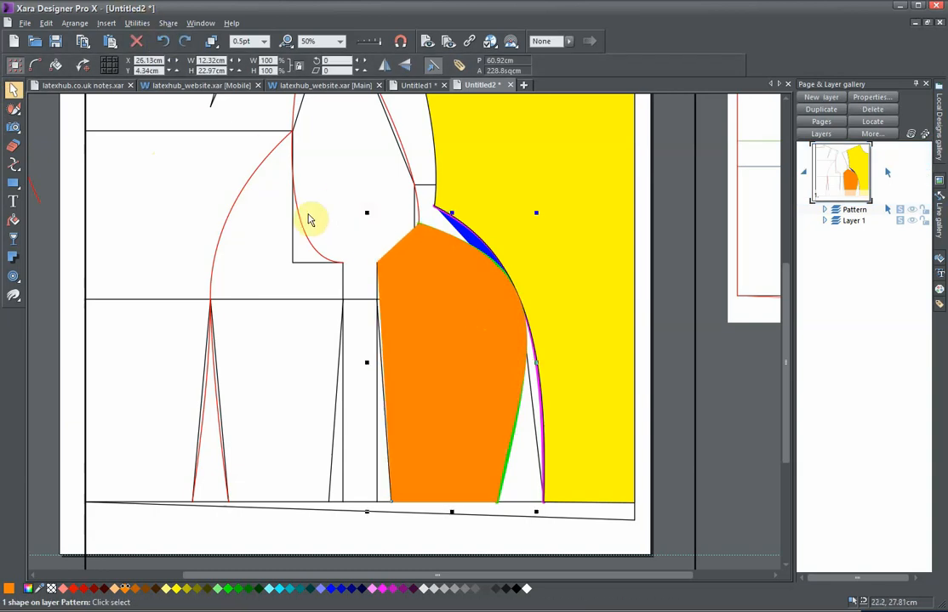
left_click(15, 166)
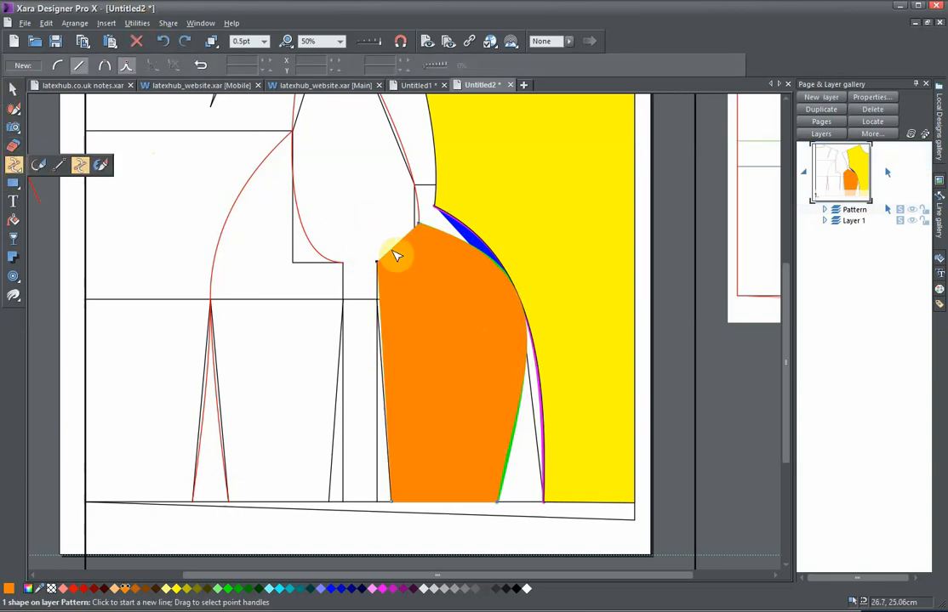
left_click_drag(408, 247, 366, 371)
scroll(419, 199, "down", 3)
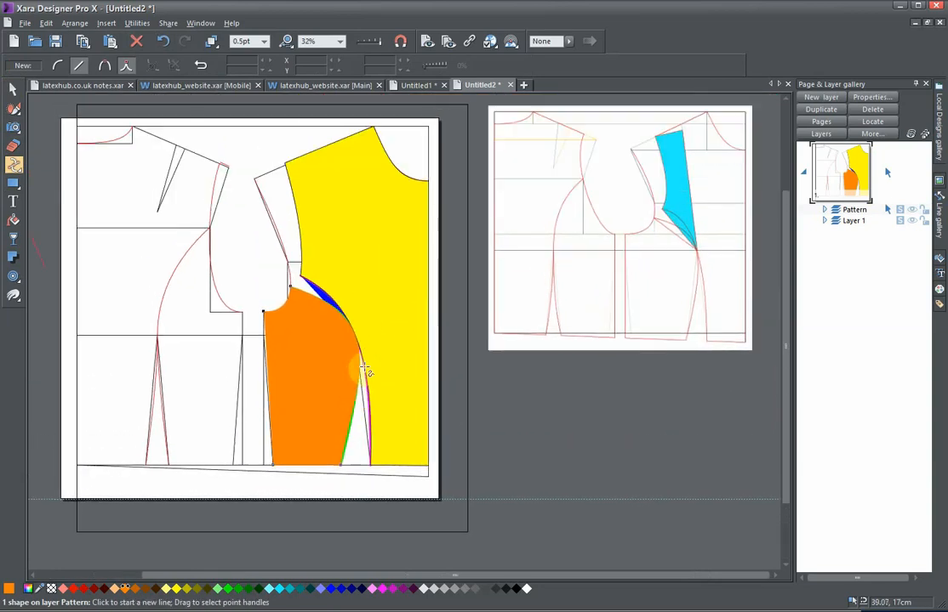
scroll(367, 367, "down", 1)
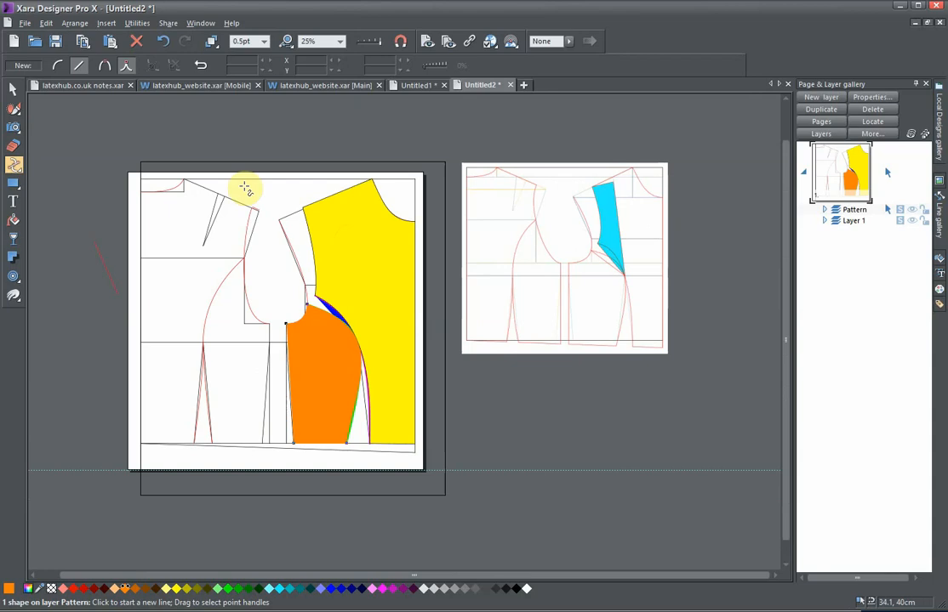
left_click(14, 89)
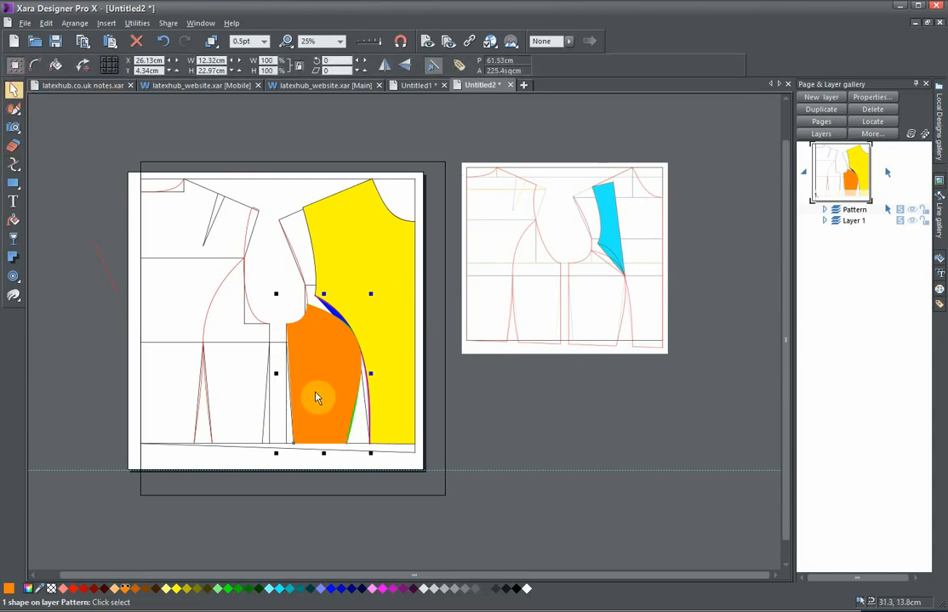
left_click_drag(358, 346, 253, 353)
scroll(300, 355, "up", 1)
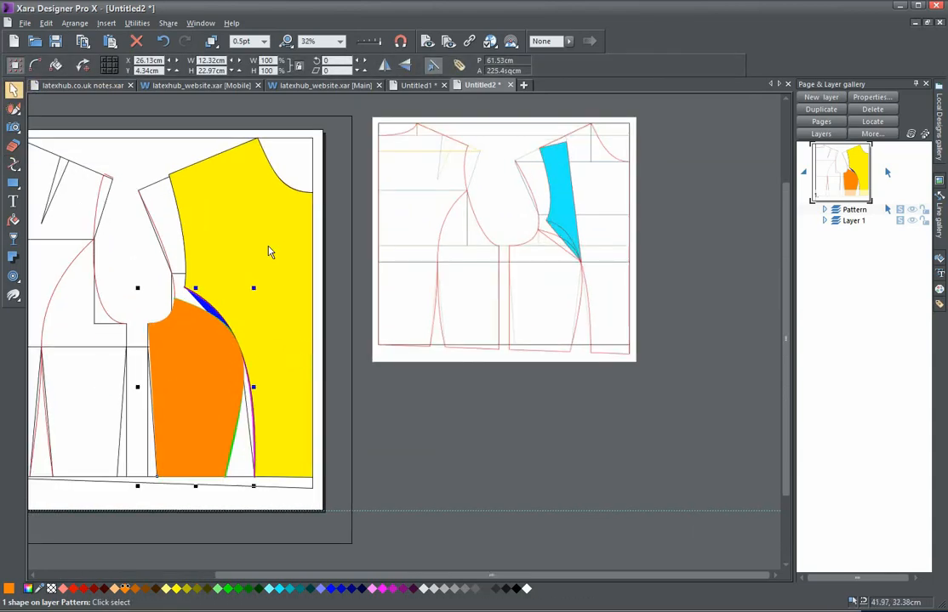
left_click(197, 352)
left_click_drag(283, 359, 334, 348)
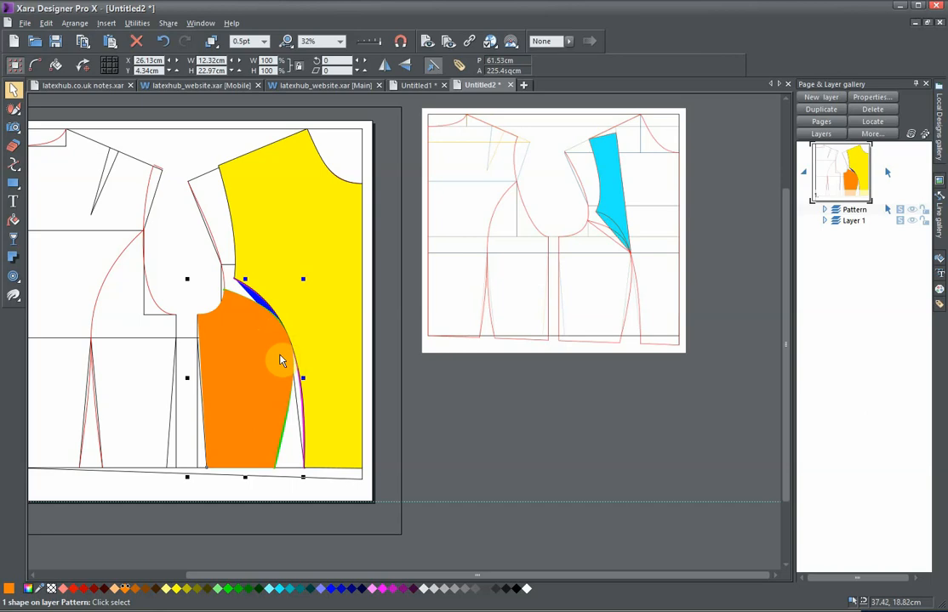
left_click_drag(267, 353, 401, 361)
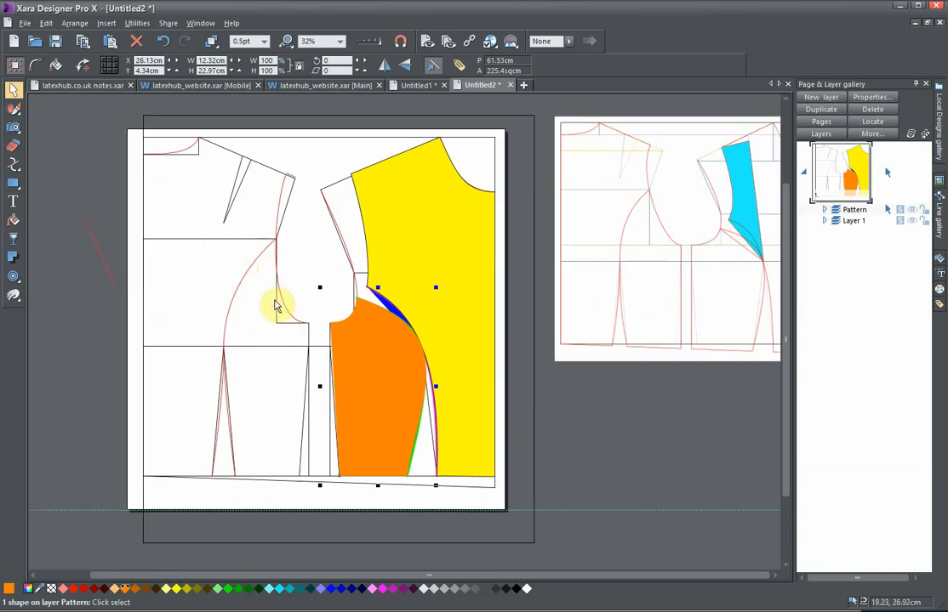
Draw a closed blue centre-back panel with straight edges through the centre-back hem, back neck, shoulder ends, armhole seam point and inner dart leg's hem end
left_click(255, 370)
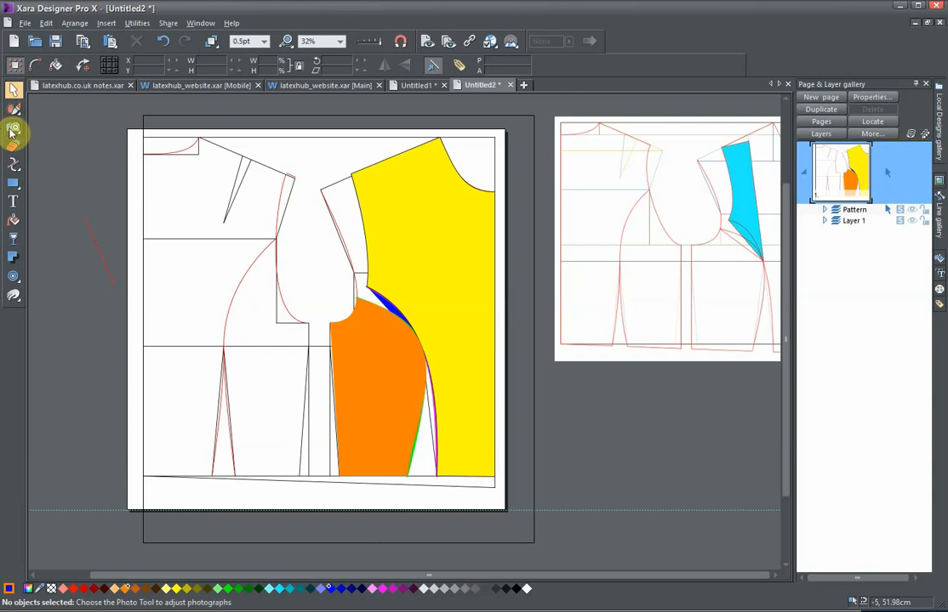
left_click(14, 163)
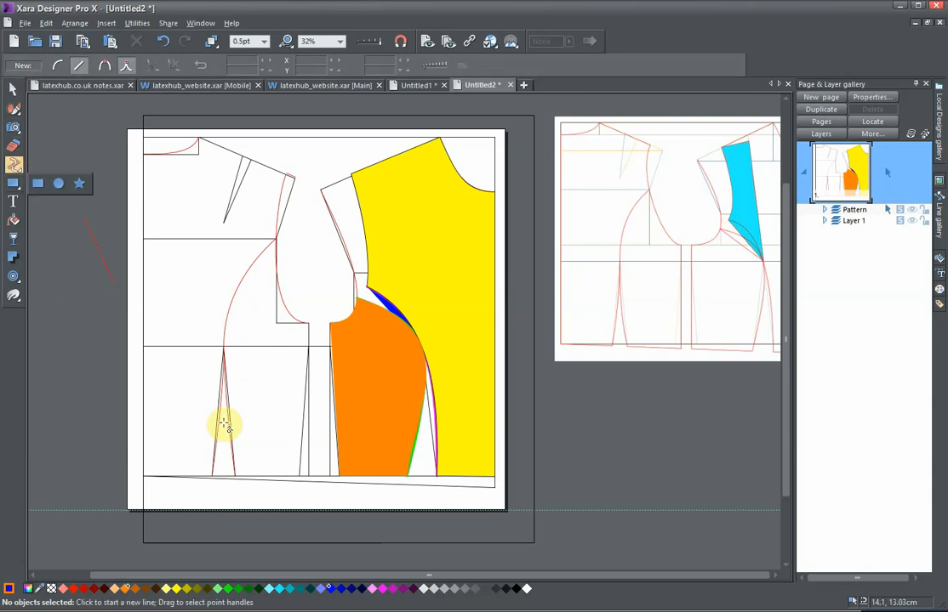
left_click(143, 476)
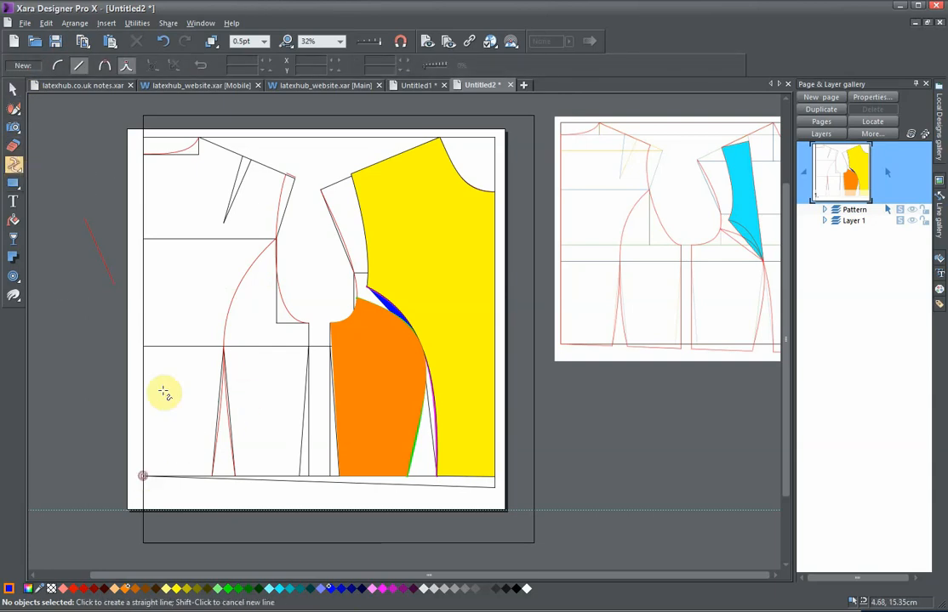
left_click(142, 155)
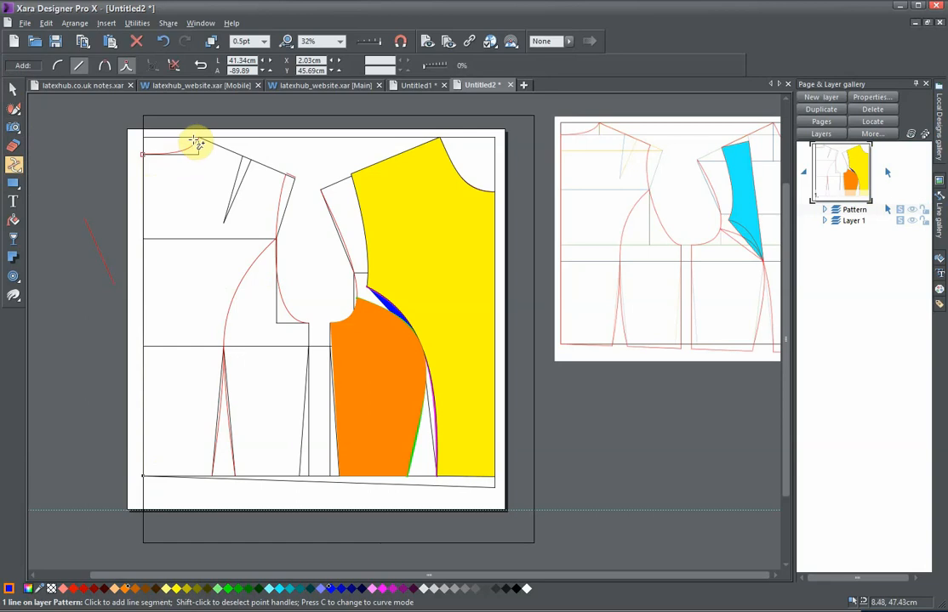
left_click(199, 139)
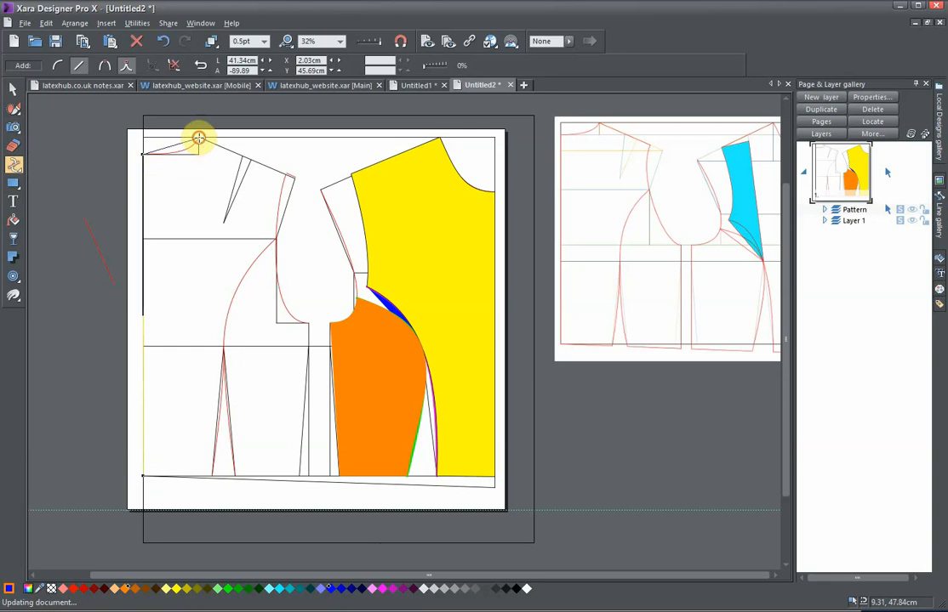
left_click(285, 175)
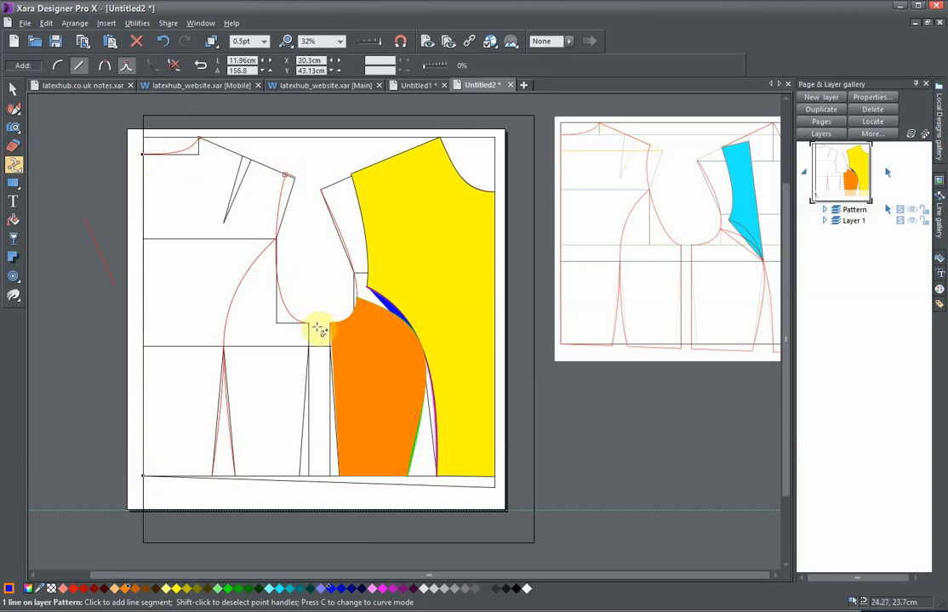
left_click(276, 240)
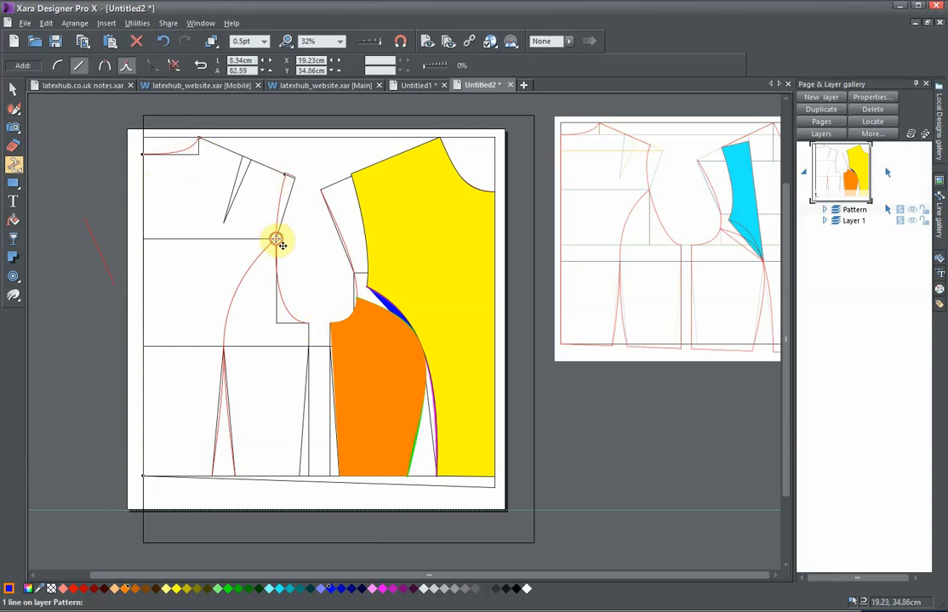
left_click(212, 477)
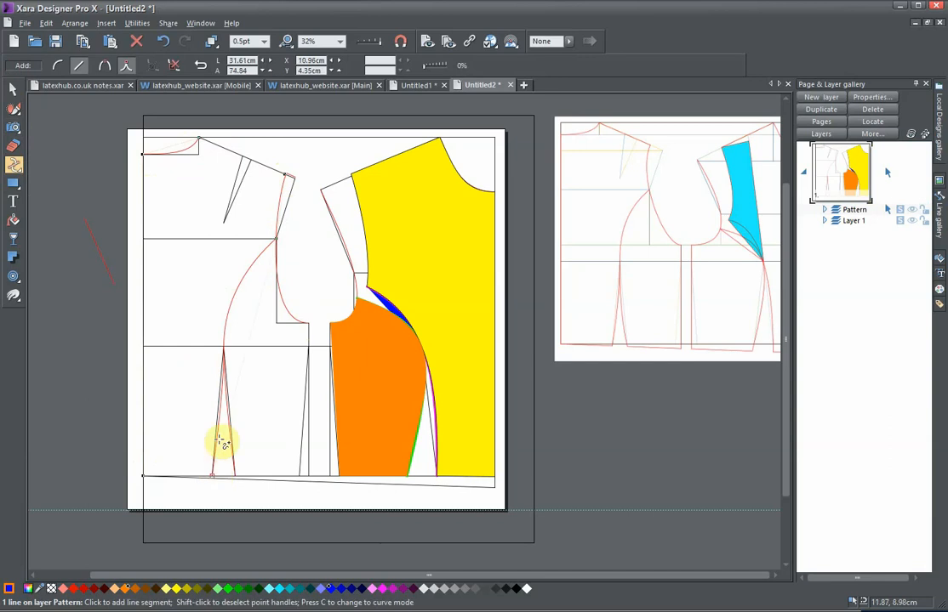
left_click(145, 479)
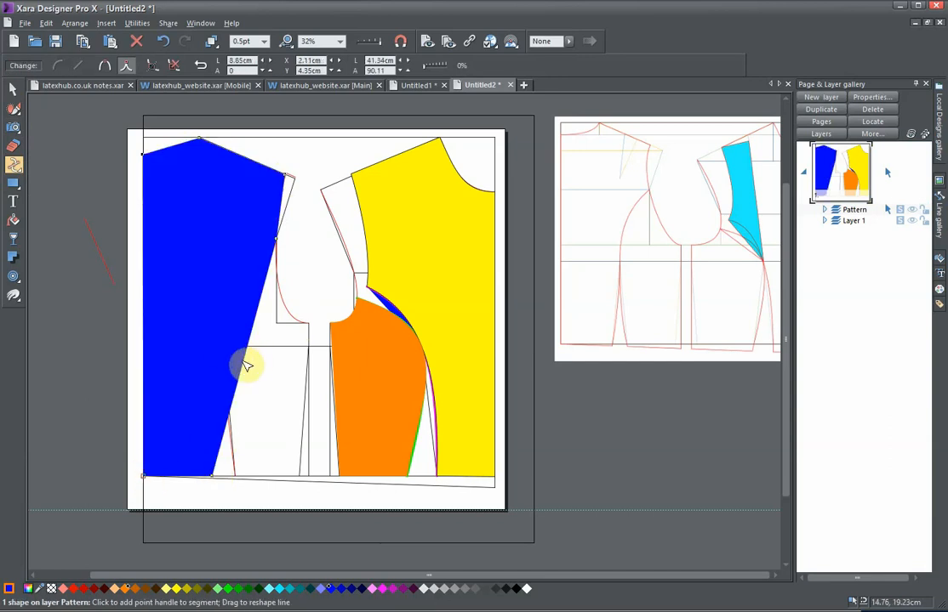
Bend the blue panel's straight seam, neckline and armhole edges inward into rough curves
left_click_drag(244, 366, 221, 339)
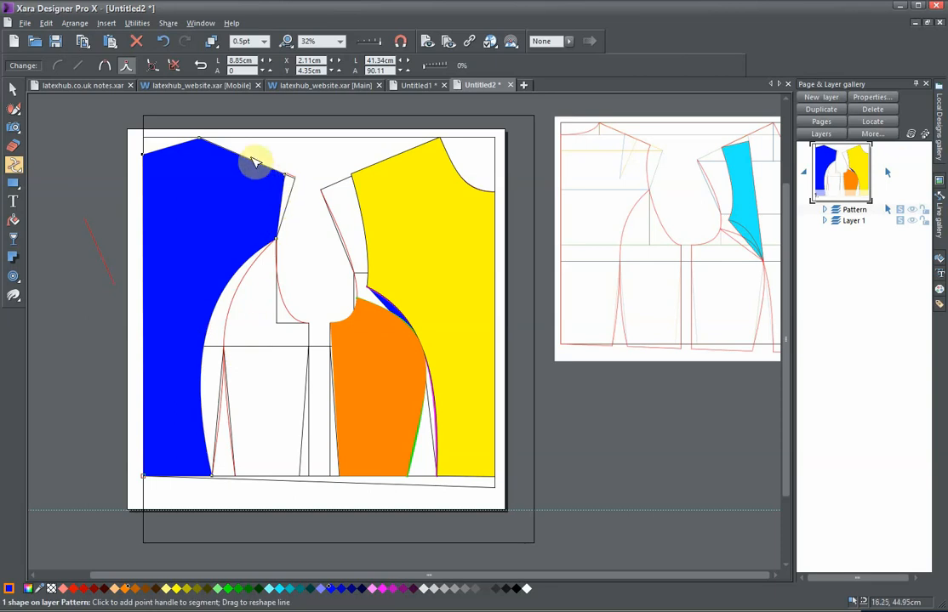
left_click_drag(175, 147, 184, 169)
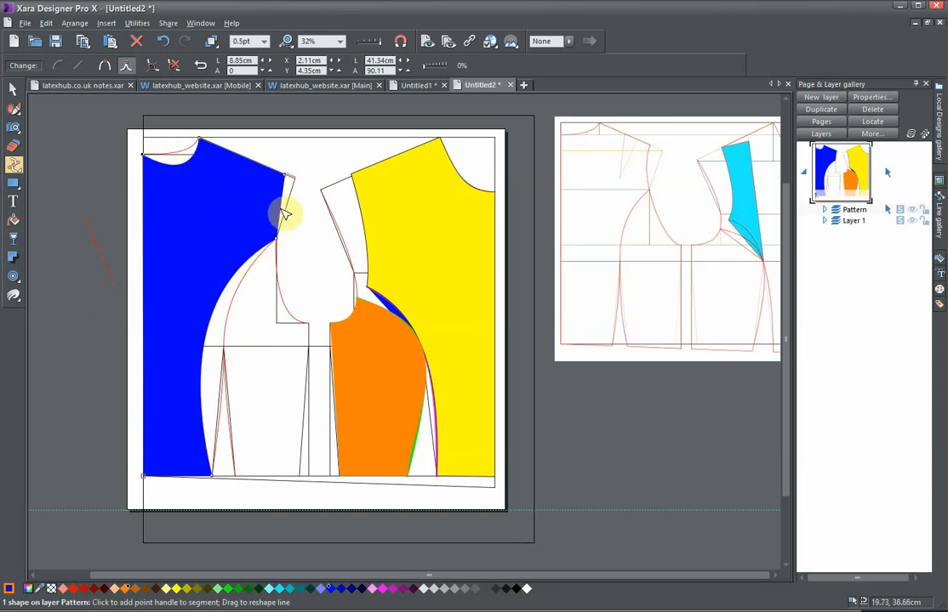
mouse_move(285, 211)
left_mouse_down()
mouse_move(273, 205)
mouse_move(277, 214)
left_mouse_up()
Fit the blue panel's armhole edge to the red armhole curve, moving its outer shoulder point slightly outward along the shoulder line
scroll(259, 272, "up", 3)
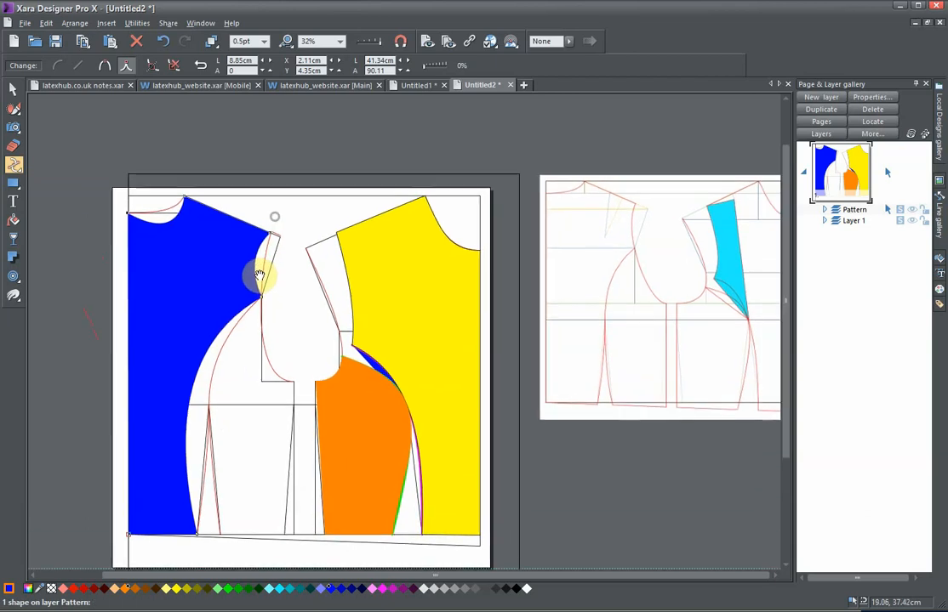
scroll(263, 276, "up", 3)
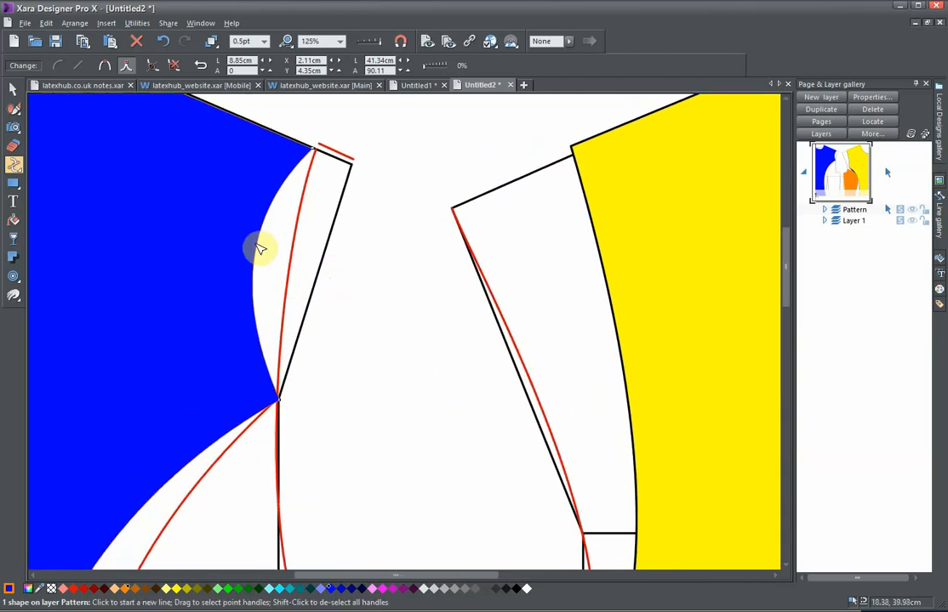
left_click_drag(260, 253, 292, 259)
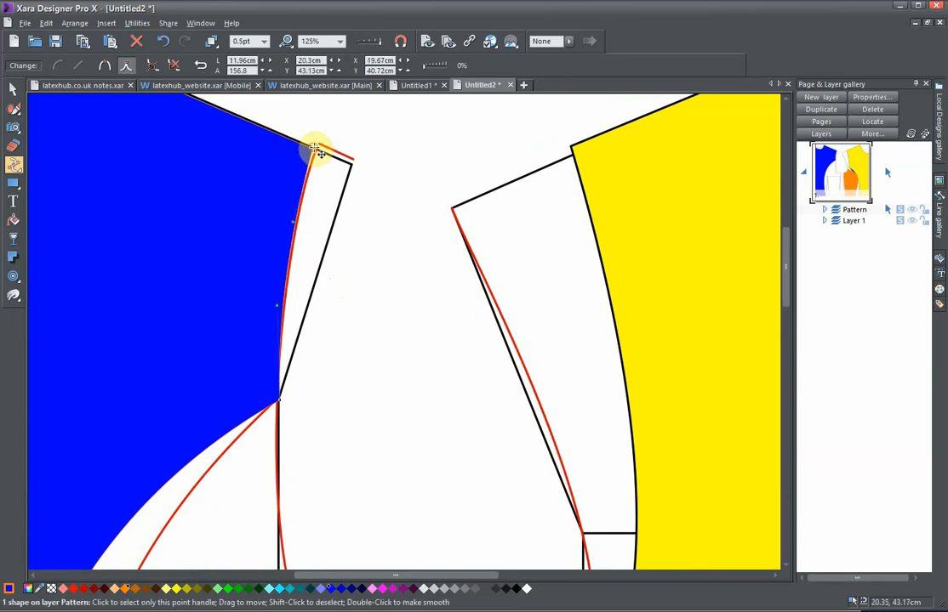
left_click(315, 151)
left_click_drag(316, 151, 316, 151)
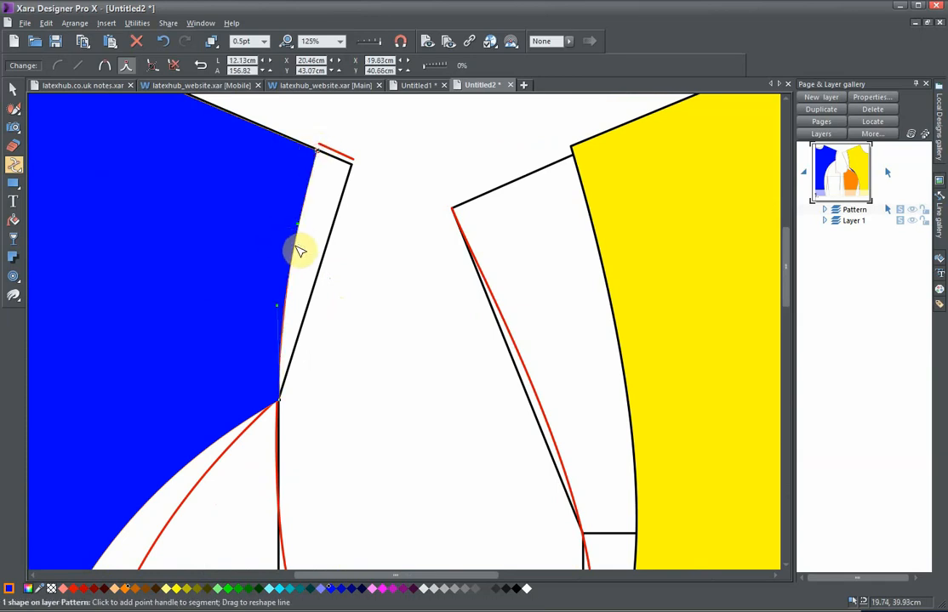
left_click_drag(298, 249, 296, 255)
Reshape the blue panel's seam edge and adjust both its curve handles to follow the red seam curve from armhole to hem
scroll(366, 200, "down", 4)
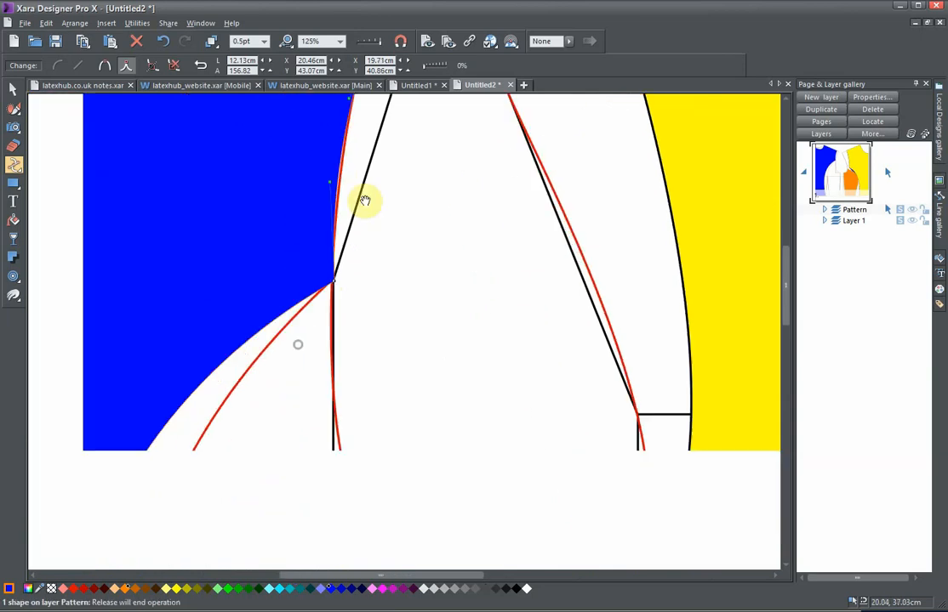
scroll(412, 214, "down", 2)
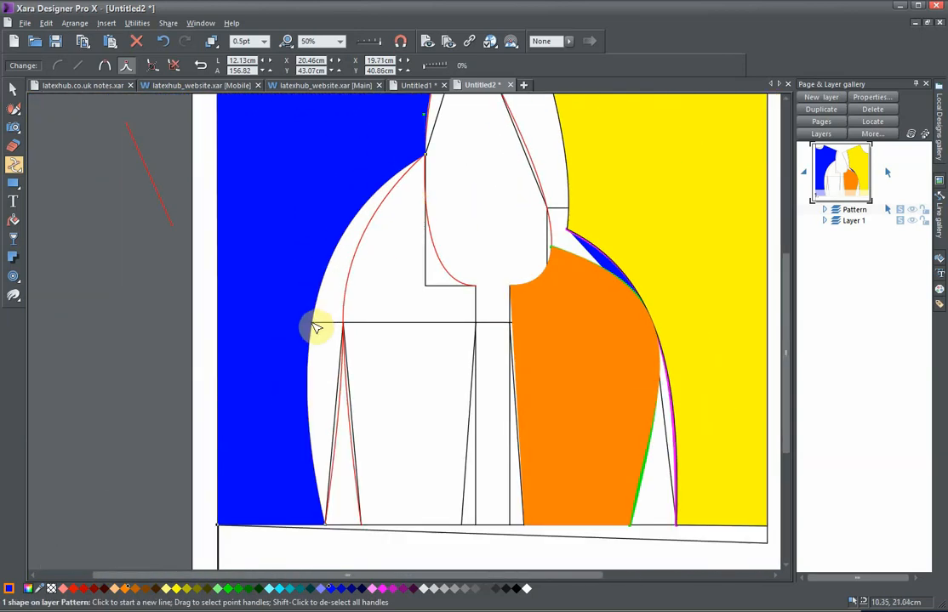
mouse_move(314, 327)
left_mouse_down()
mouse_move(339, 332)
mouse_move(348, 302)
mouse_move(332, 328)
left_mouse_up()
scroll(369, 353, "down", 2)
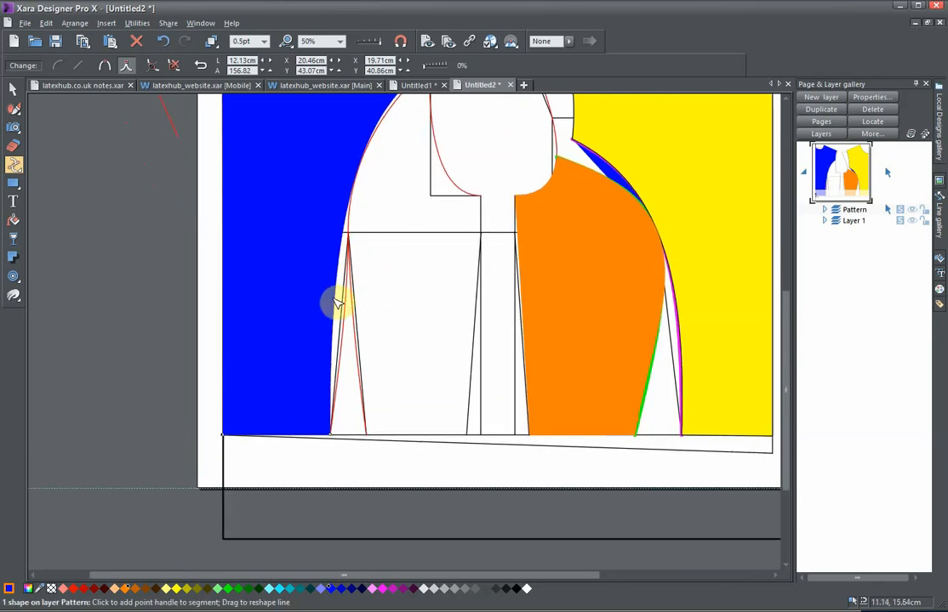
left_click_drag(376, 220, 371, 238)
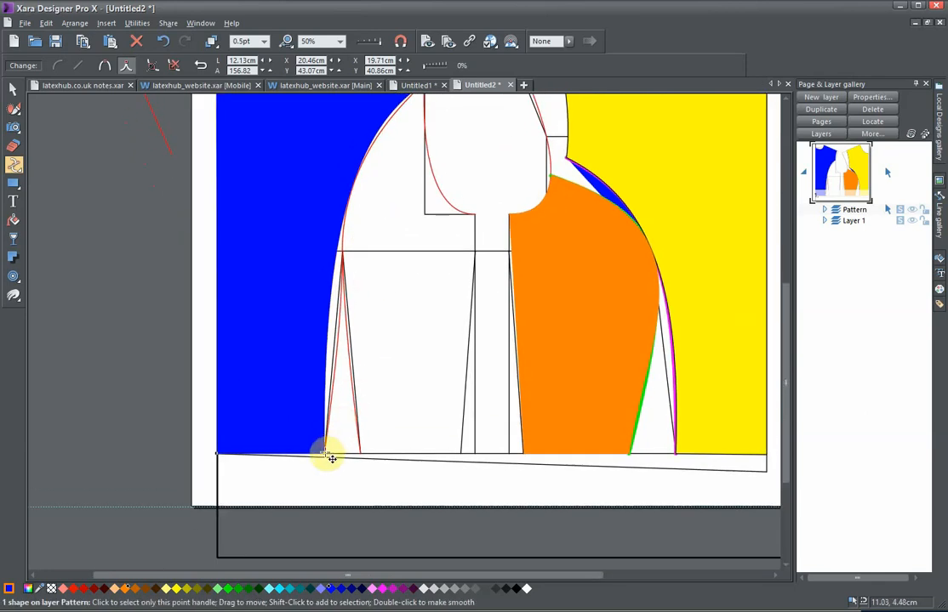
left_click(325, 454)
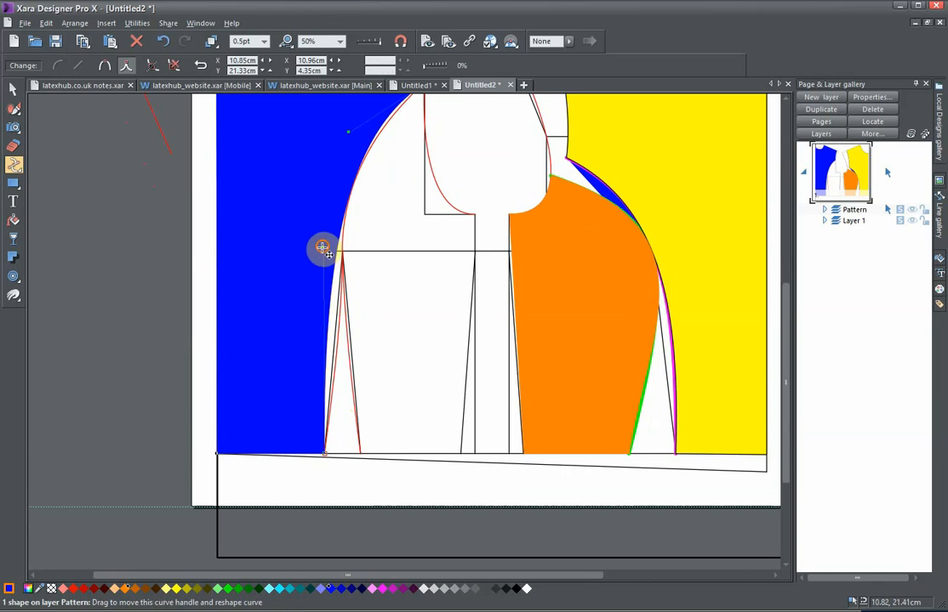
left_click_drag(324, 249, 331, 253)
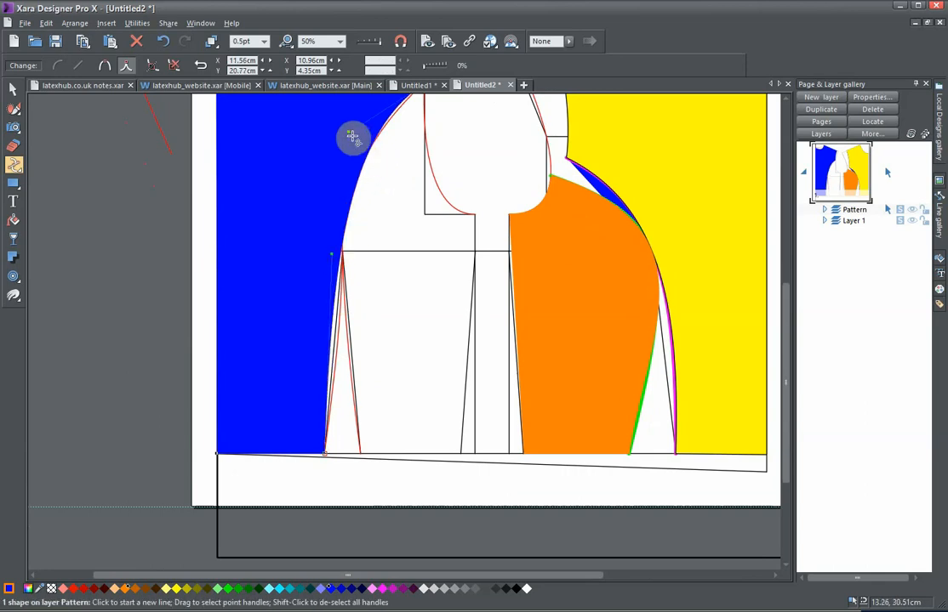
left_click_drag(363, 209, 337, 304)
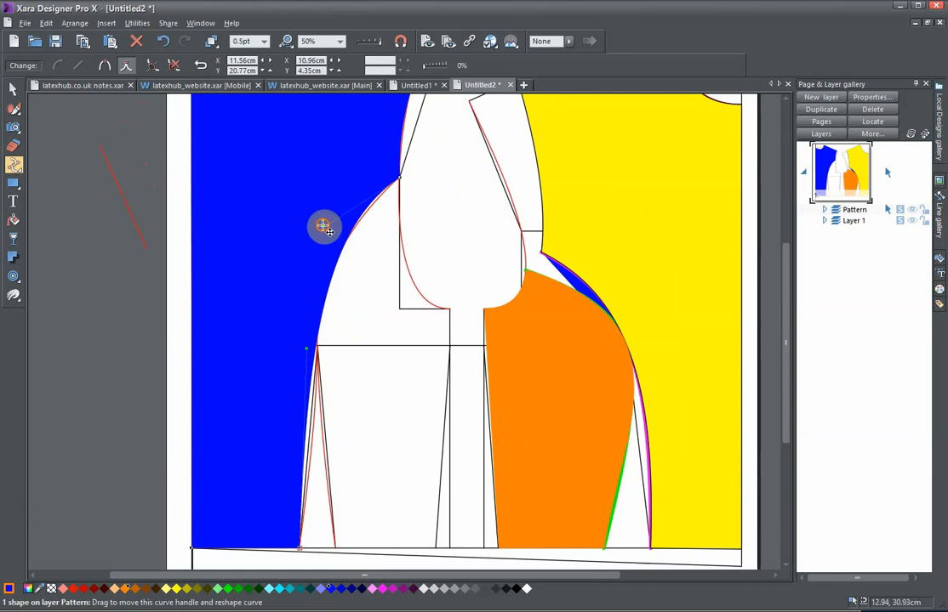
left_click_drag(323, 225, 317, 251)
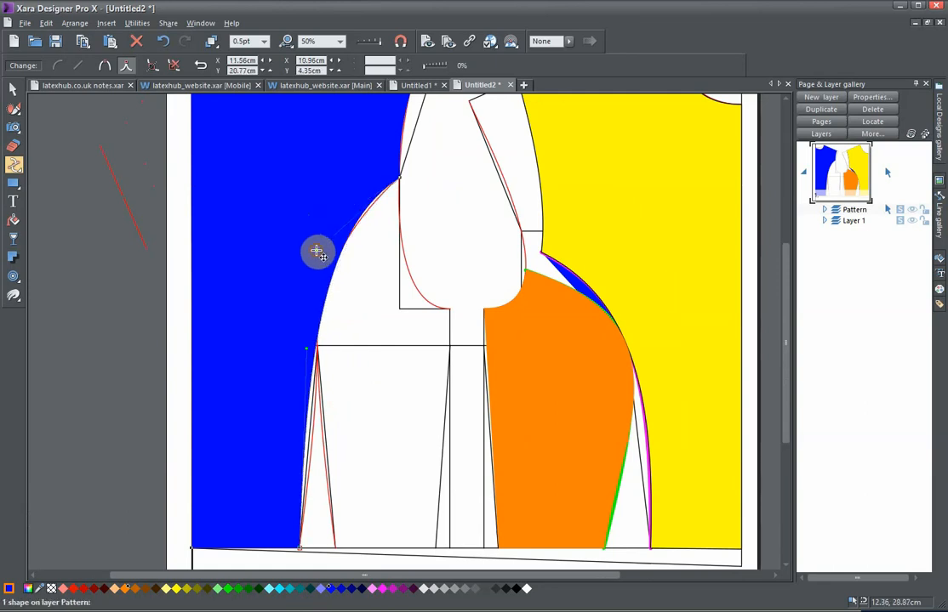
left_click_drag(339, 296, 278, 293)
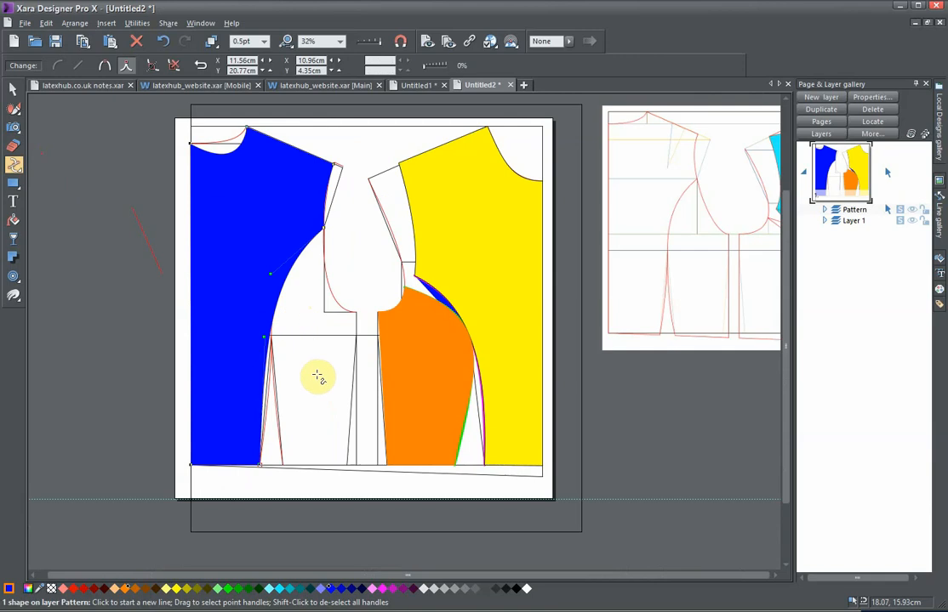
left_click_drag(319, 364, 329, 273)
key("Escape")
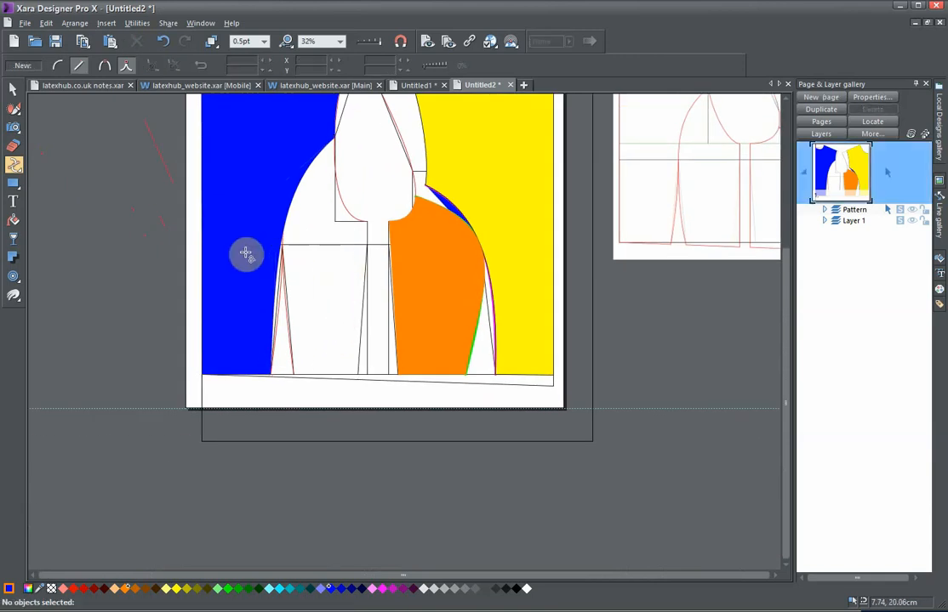
Reselect the blue panel, undo the stray point on its neckline, and fit that edge to the red neckline curve and inner shoulder end
left_click_drag(254, 279, 279, 350)
scroll(279, 350, "up", 2)
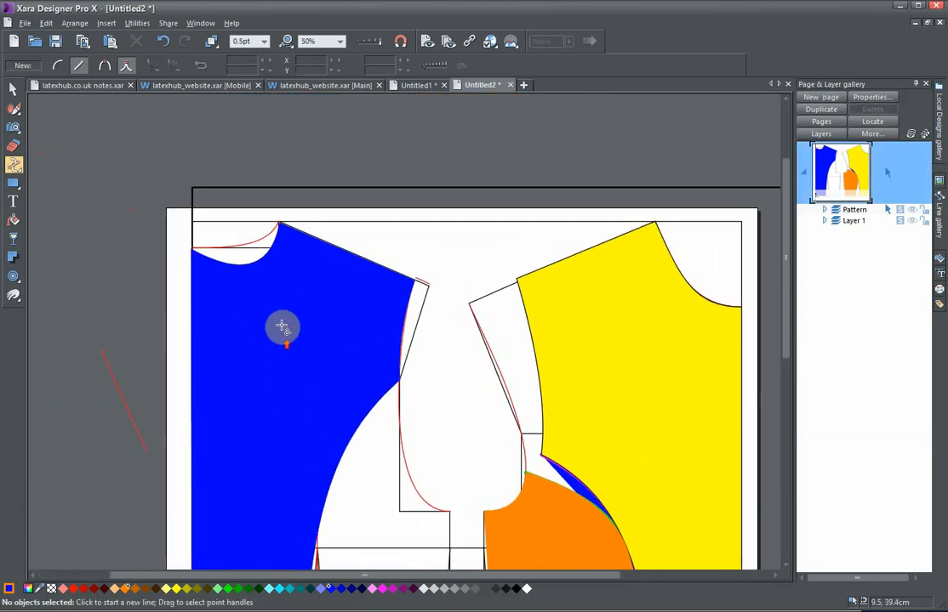
left_click(12, 90)
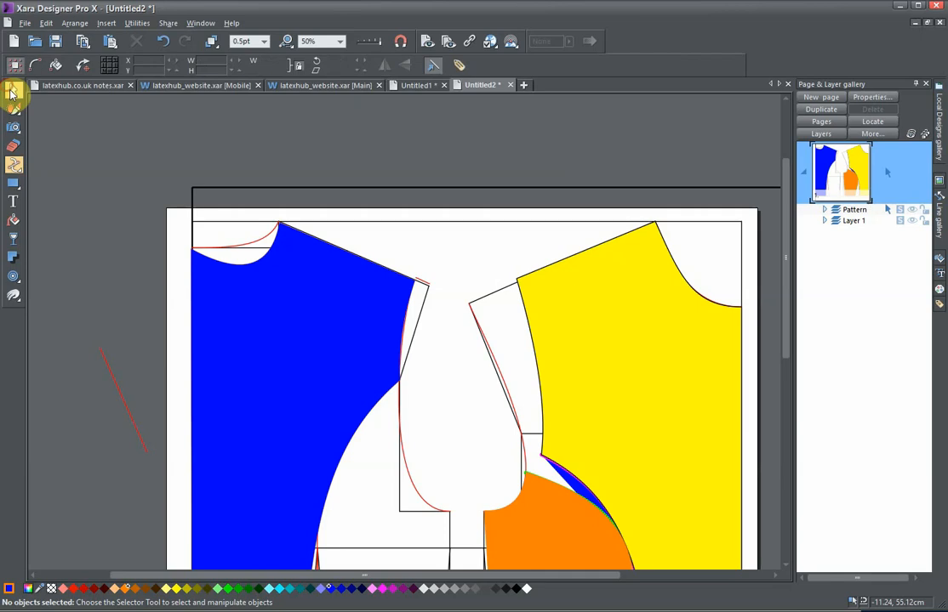
left_click(303, 323)
left_click(14, 164)
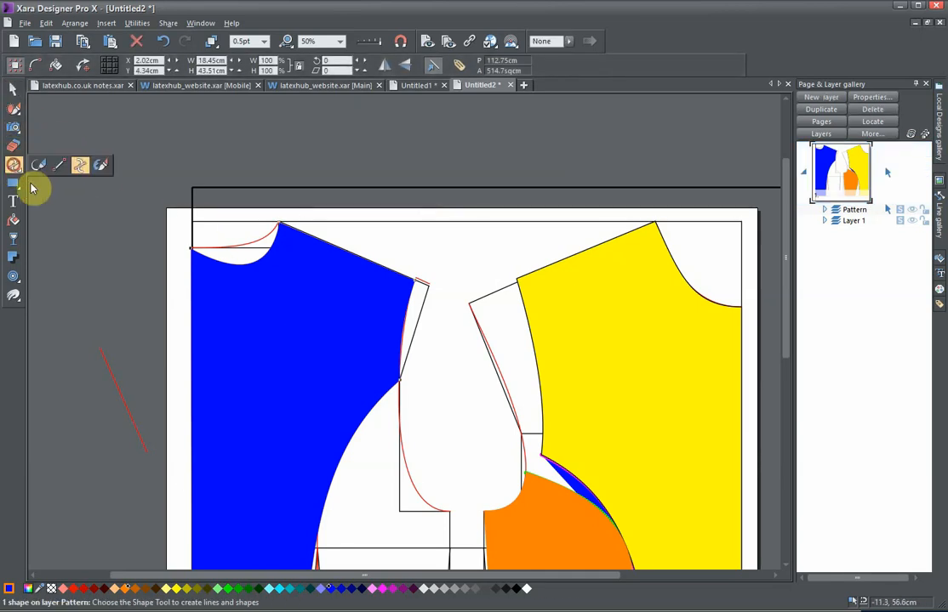
left_click_drag(254, 270, 402, 309)
scroll(262, 252, "up", 5)
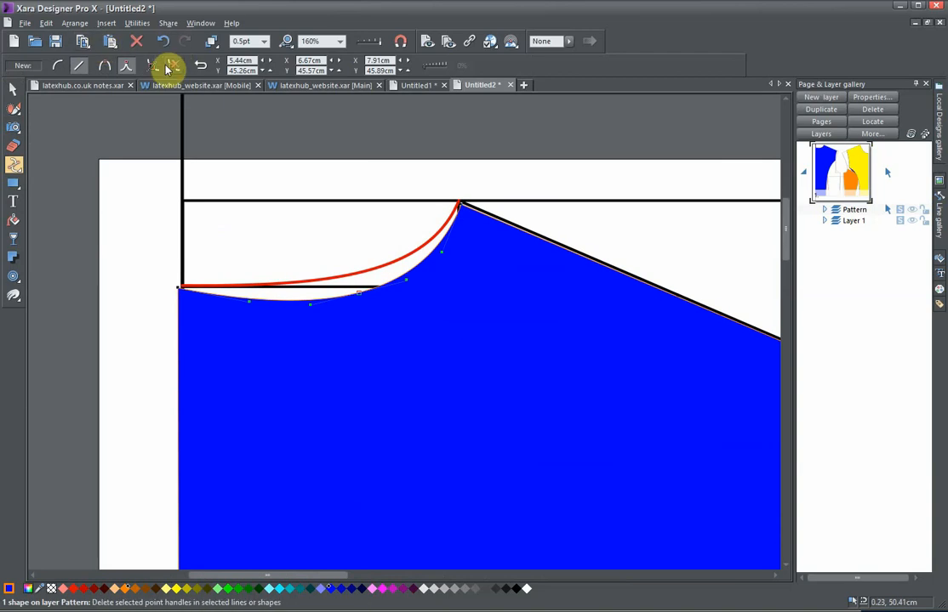
left_click(164, 43)
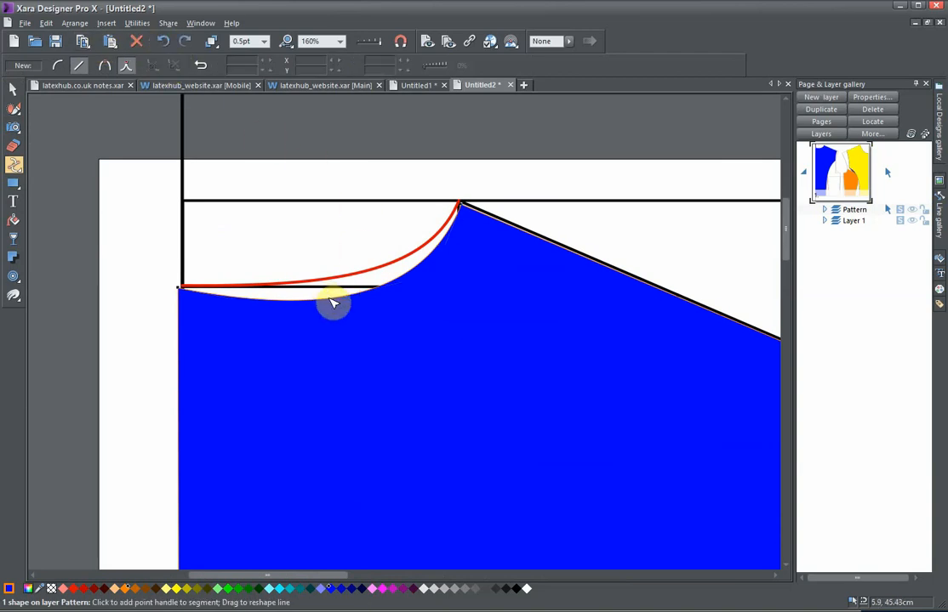
left_click_drag(333, 303, 337, 284)
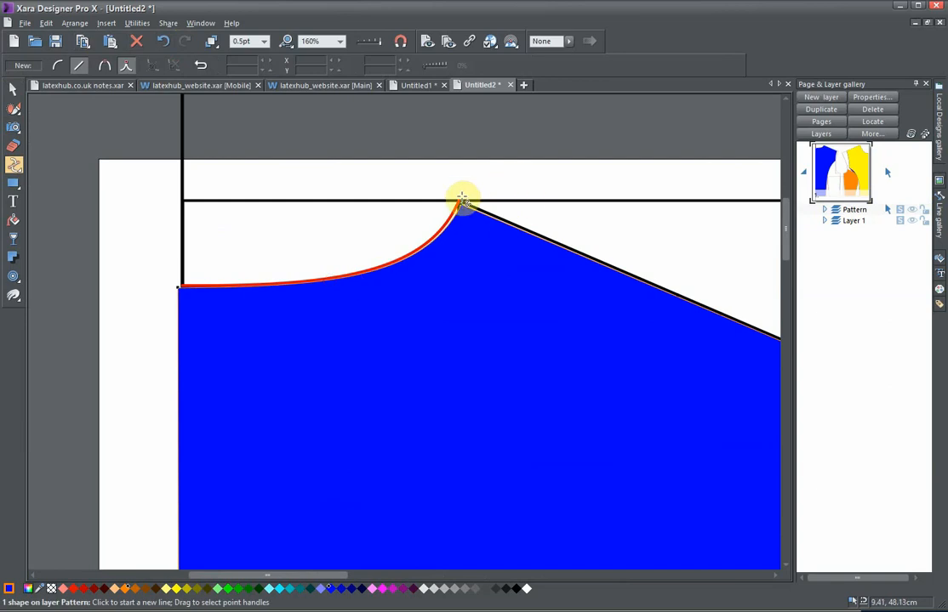
left_click_drag(463, 209, 460, 203)
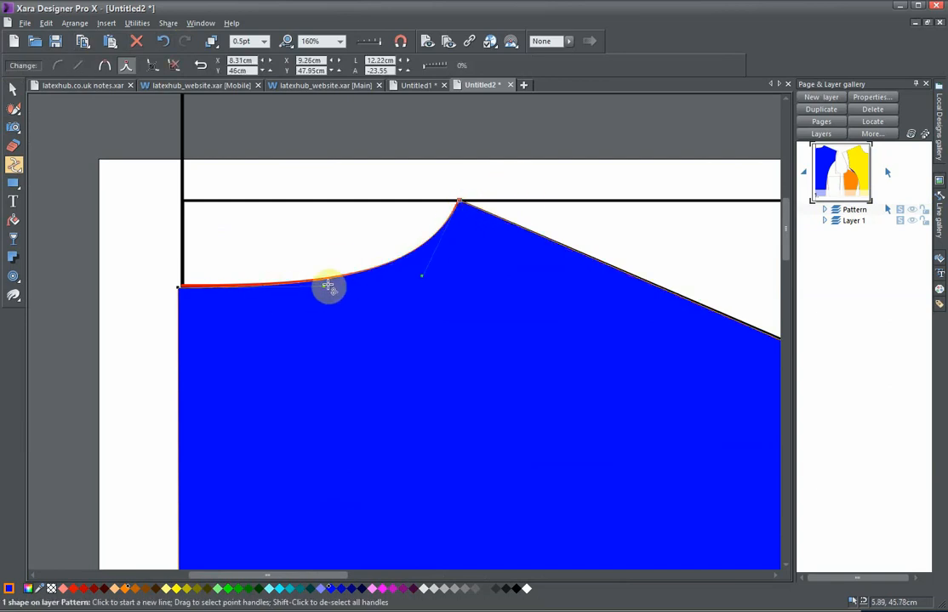
Lengthen the centre-back curve handle of the blue panel's neckline so the edge follows the red neckline curve
left_click_drag(324, 286, 340, 287)
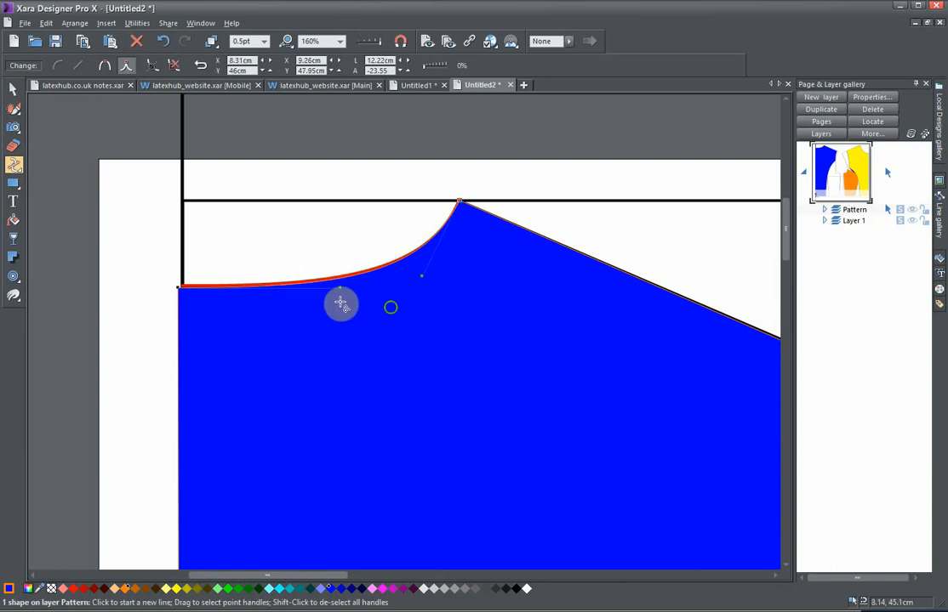
left_click_drag(340, 304, 242, 288)
scroll(262, 302, "down", 4)
left_click_drag(335, 363, 388, 219)
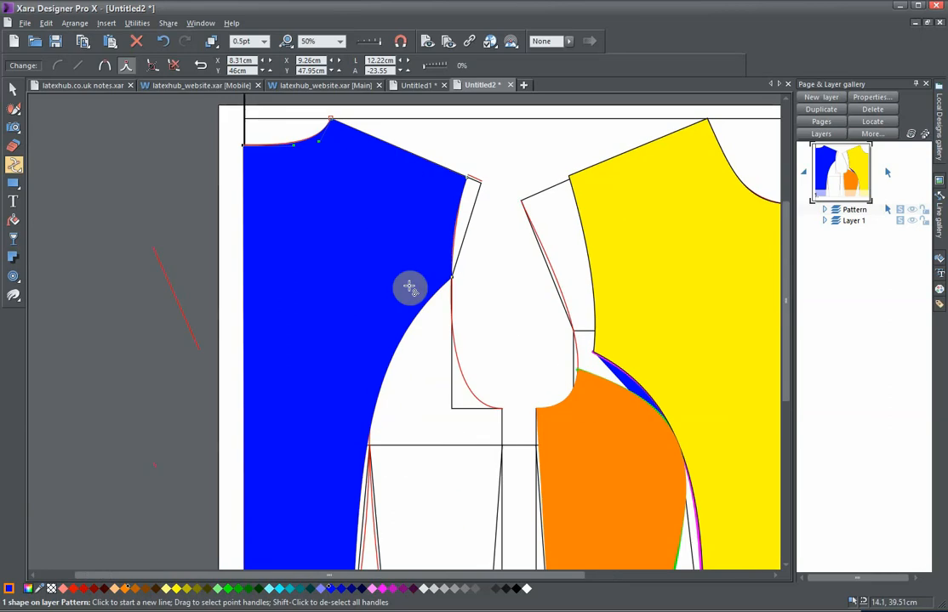
scroll(409, 287, "down", 2)
left_click_drag(439, 373, 408, 242)
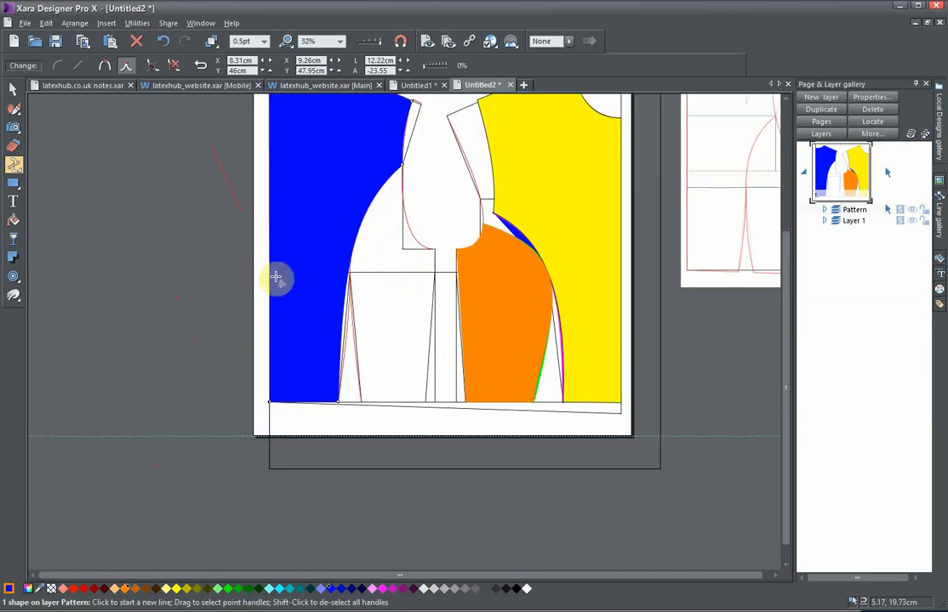
Outline a closed cyan back side panel through the dart's outer hem point, side-seam hem point, underarm point and armhole end of the princess seam
key("Escape")
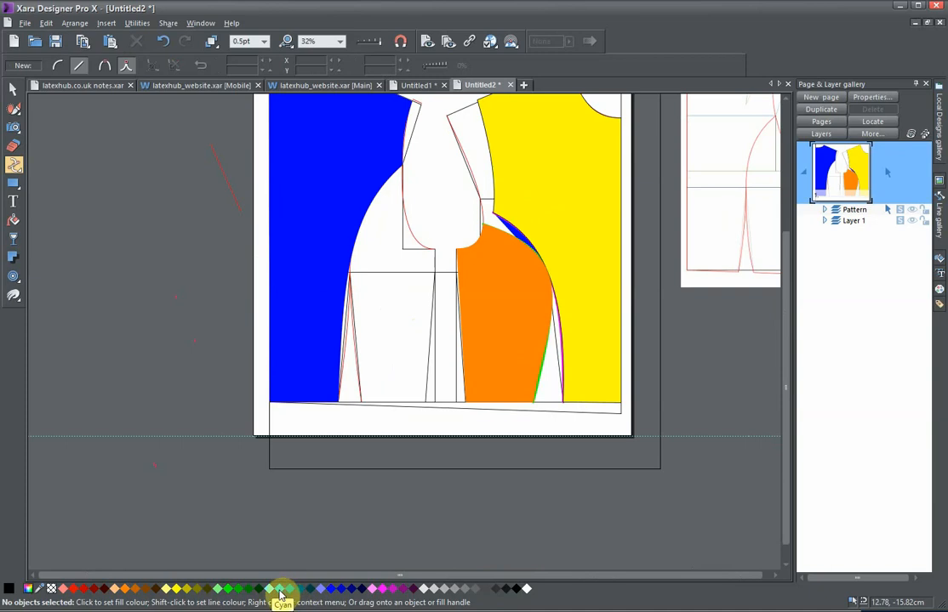
scroll(370, 398, "up", 1)
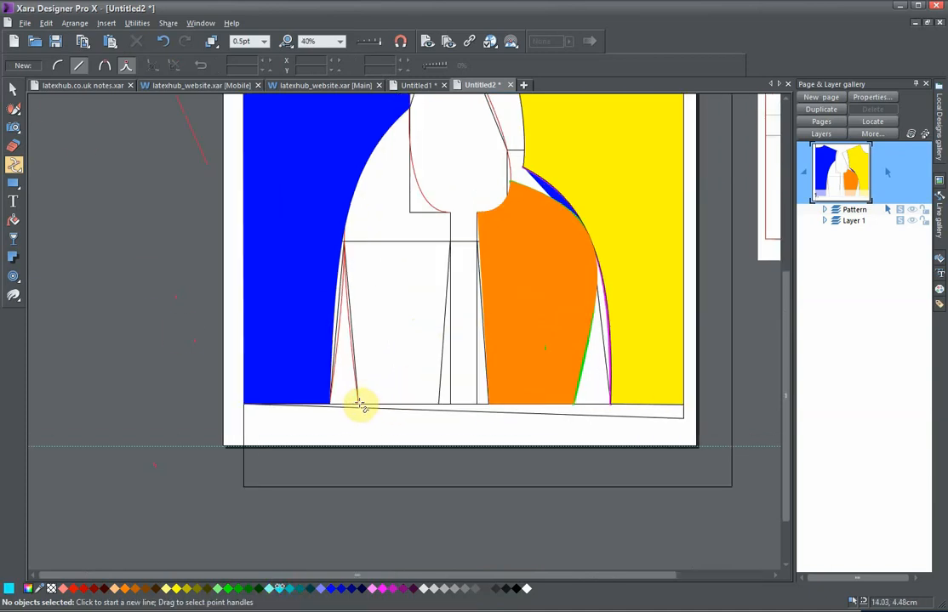
left_click(358, 403)
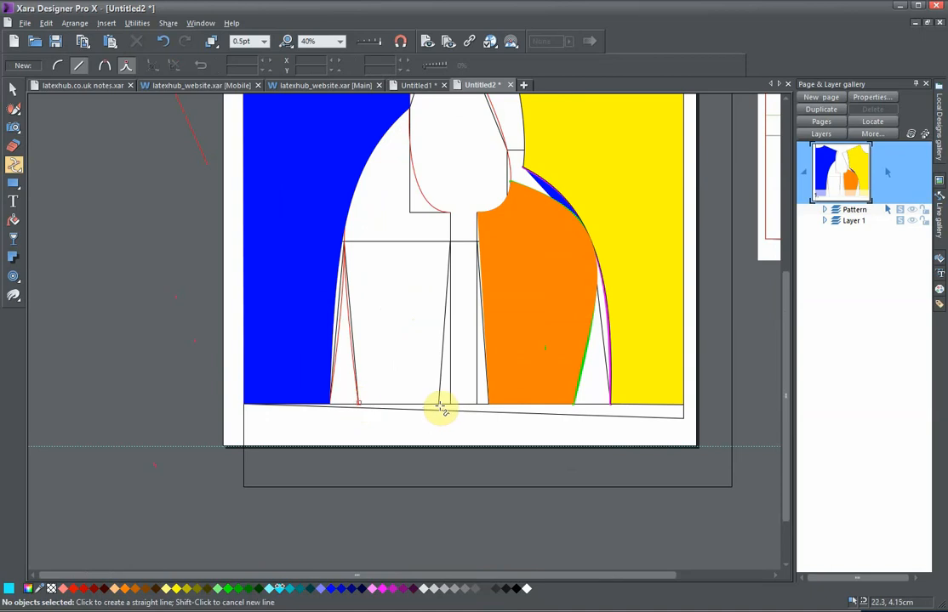
left_click(439, 405)
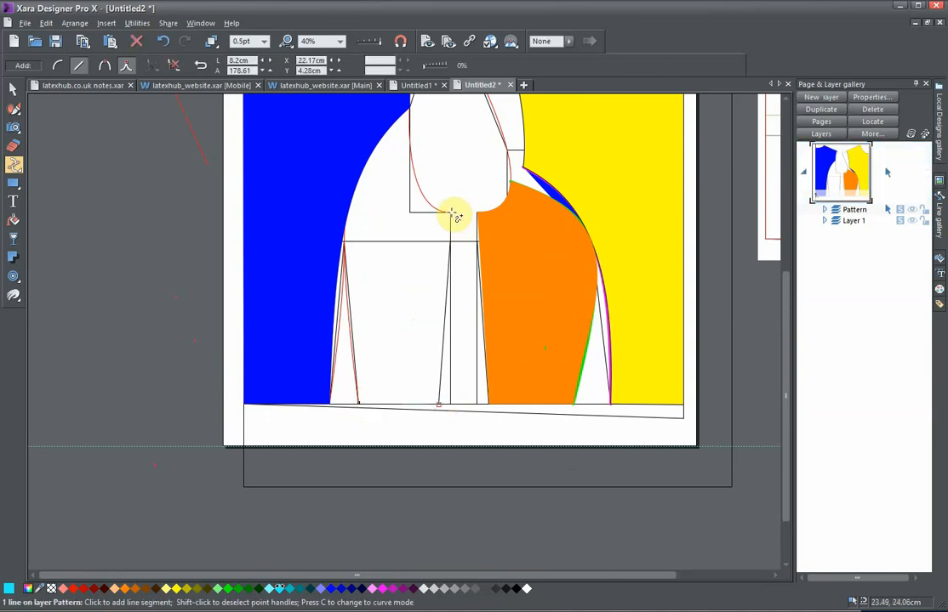
left_click(411, 106)
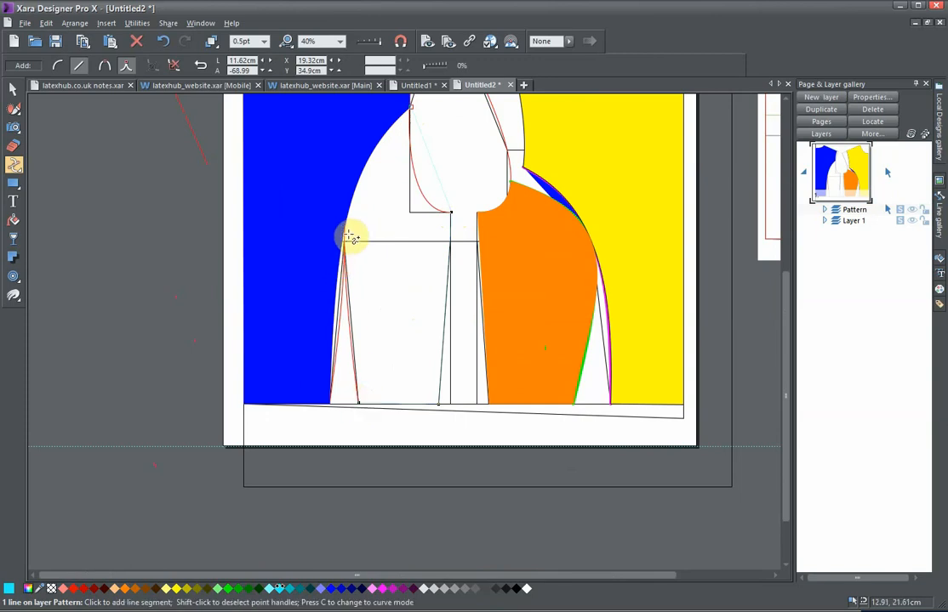
left_click(359, 400)
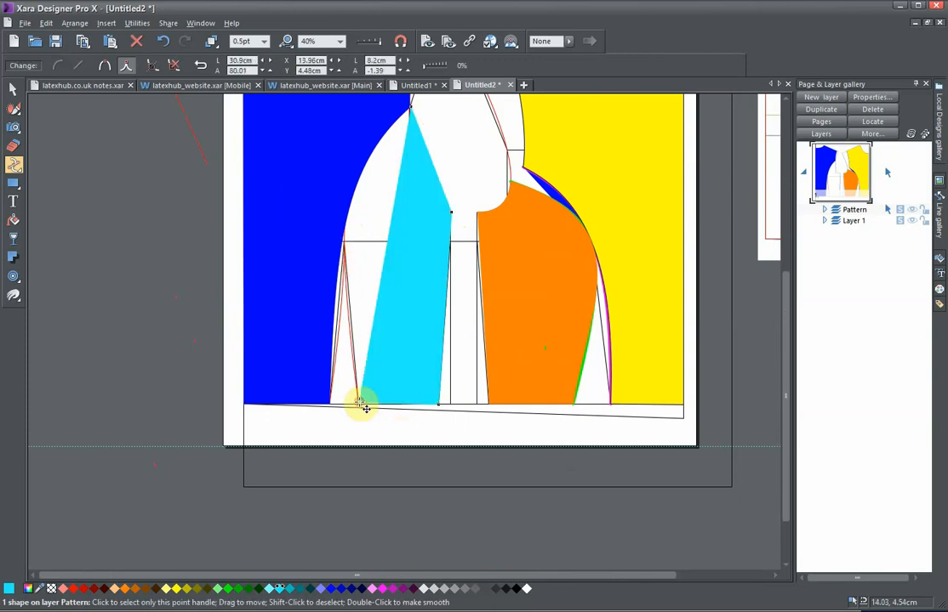
Bend the cyan panel's inner edge along the princess seam and outer dart leg, and its armhole edge along the red armhole curve
scroll(415, 296, "up", 3)
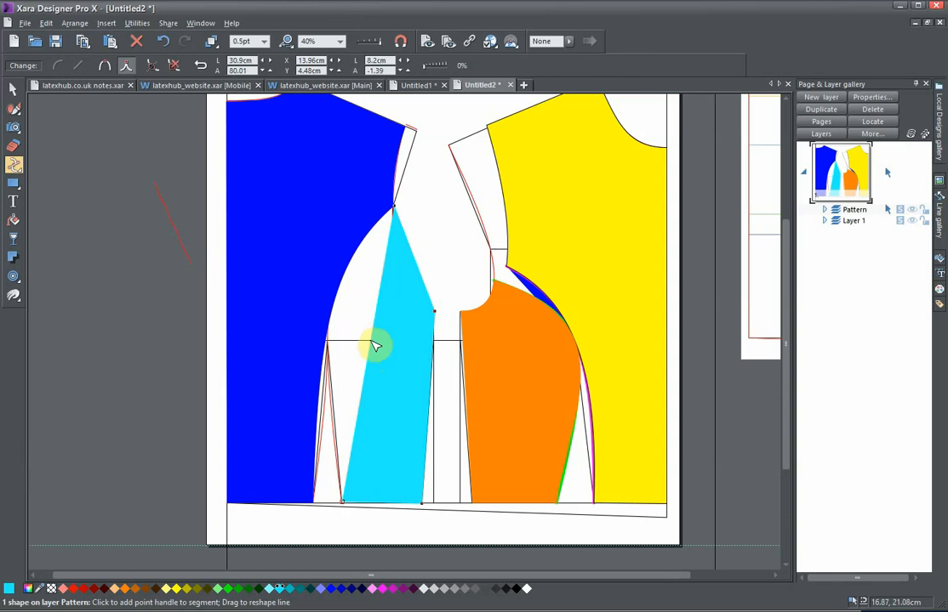
mouse_move(370, 340)
left_mouse_down()
mouse_move(359, 319)
mouse_move(333, 322)
left_mouse_up()
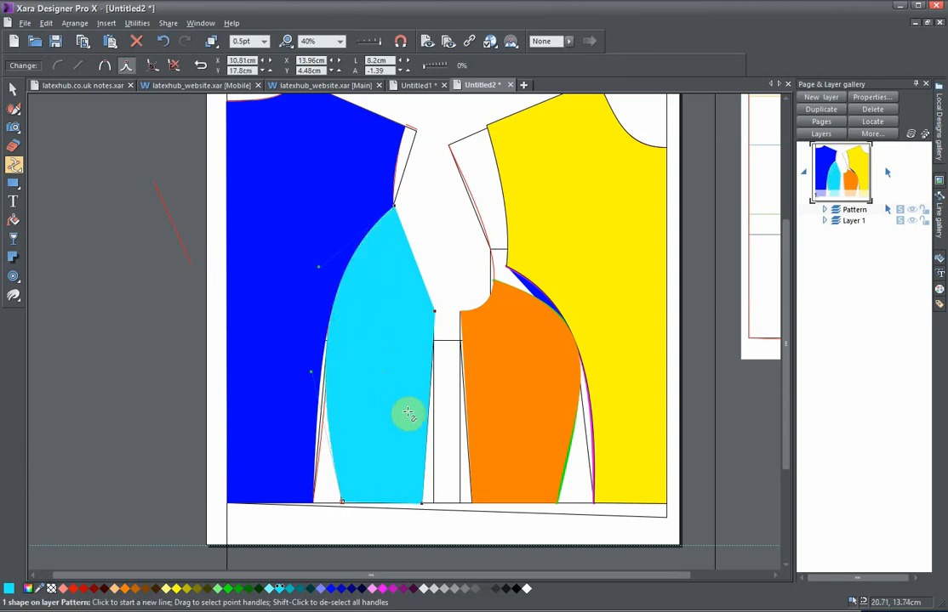
left_click_drag(313, 372, 323, 341)
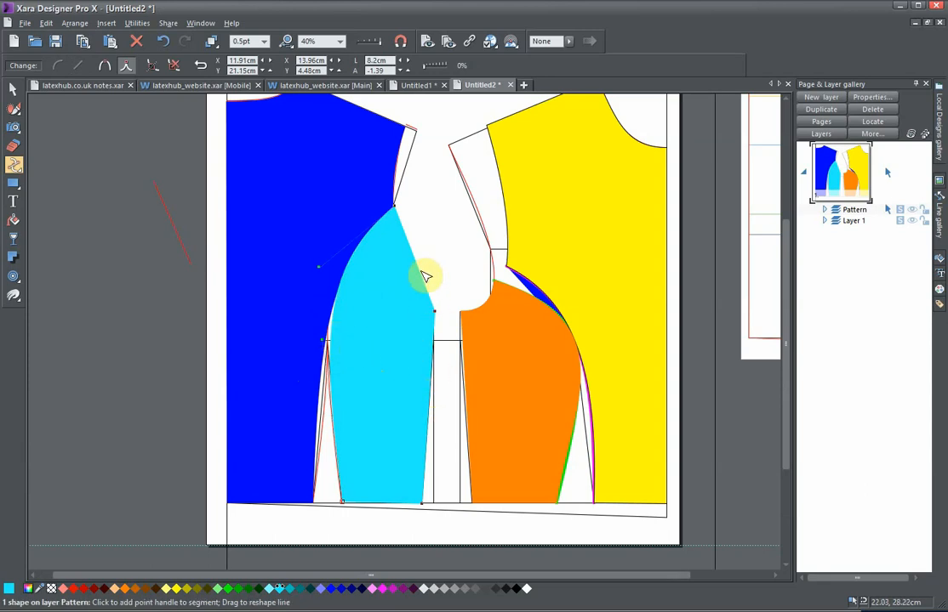
left_click_drag(423, 275, 392, 277)
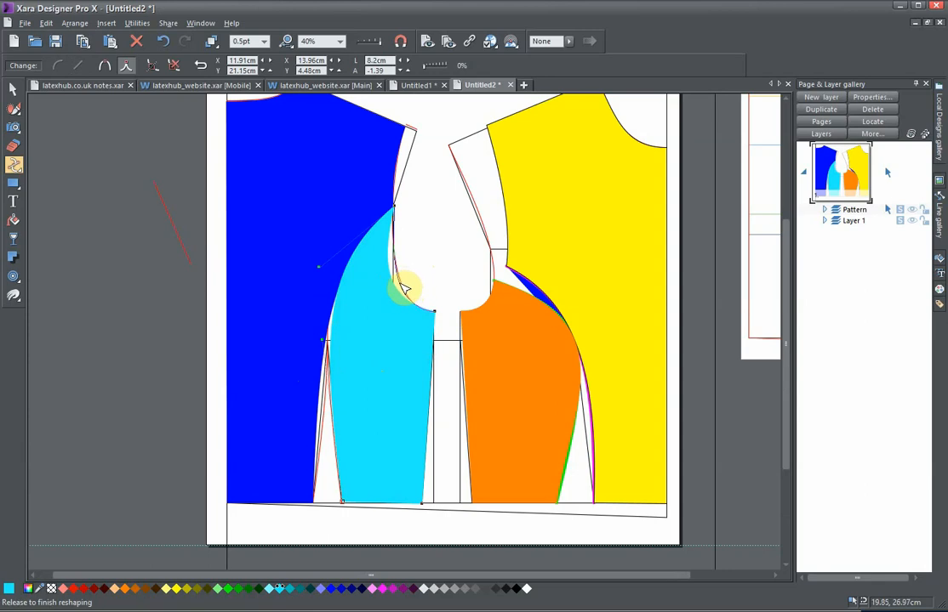
left_click_drag(404, 289, 399, 282)
scroll(401, 325, "down", 4)
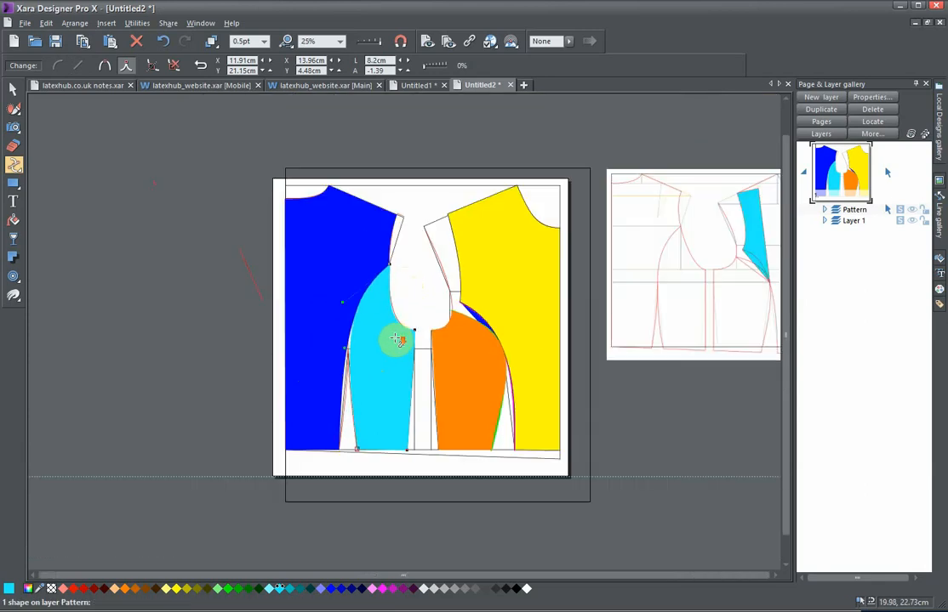
key("Escape")
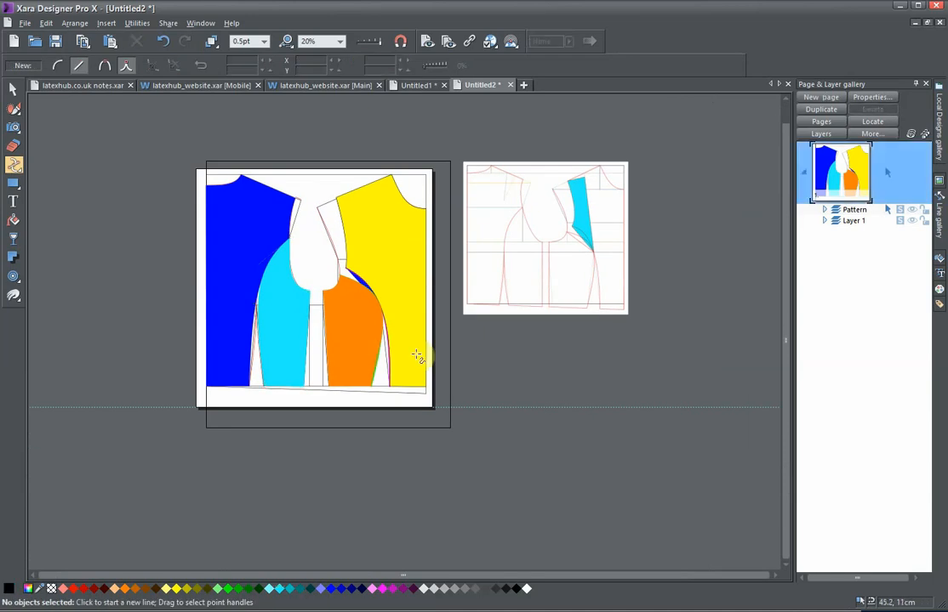
Place copies of the blue, cyan, orange and yellow panels side by side in the empty area beside the draft page
left_click_drag(398, 350, 636, 366)
scroll(538, 343, "down", 1)
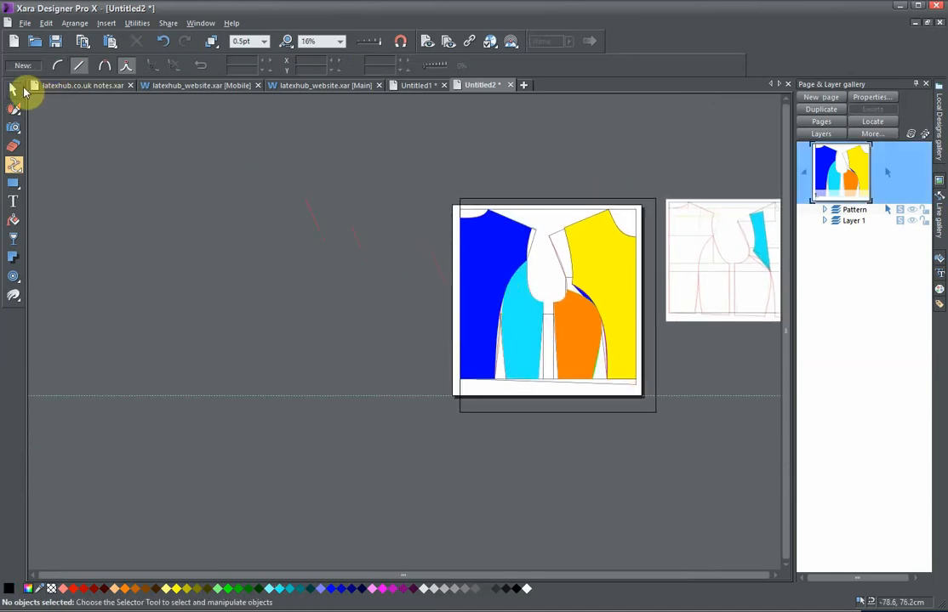
left_click(13, 90)
left_click_drag(485, 258, 202, 263)
left_click(513, 324)
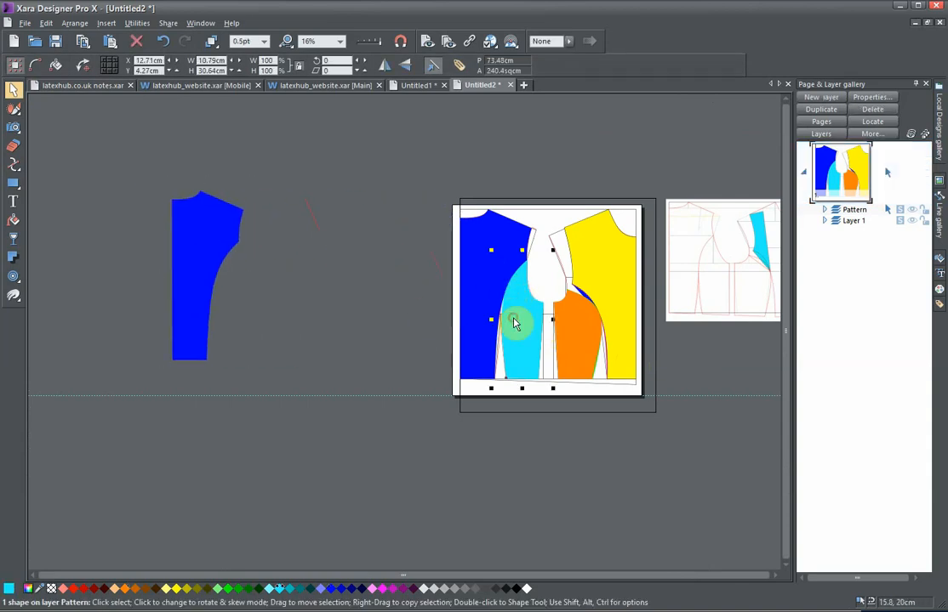
left_click_drag(514, 323, 258, 298)
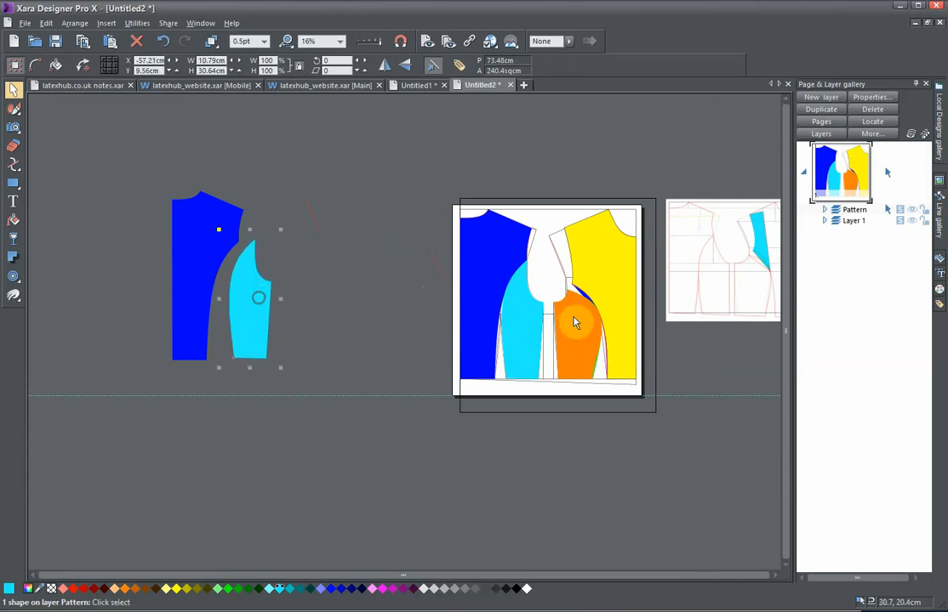
left_click(575, 324)
left_click_drag(575, 323, 308, 315)
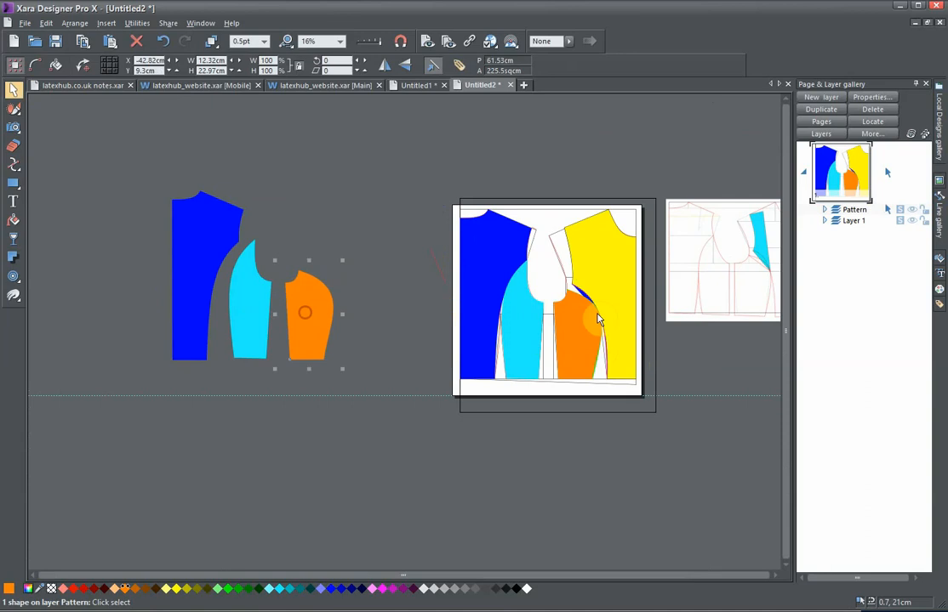
left_click(610, 295)
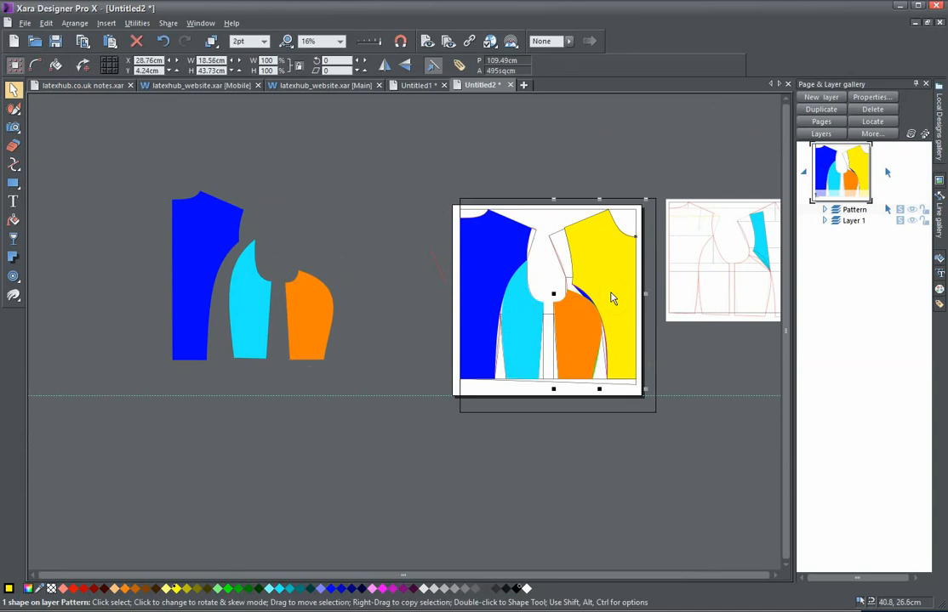
left_click_drag(611, 297, 345, 262)
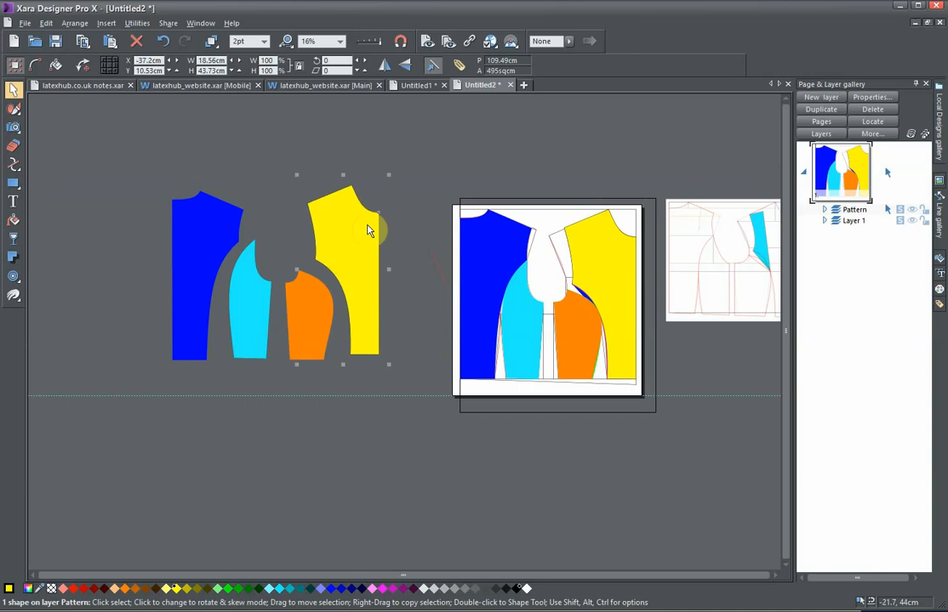
Move the yellow panel copy so its outer shoulder point meets the outer shoulder point of the blue copy
left_click_drag(356, 250, 448, 343)
scroll(352, 294, "up", 1)
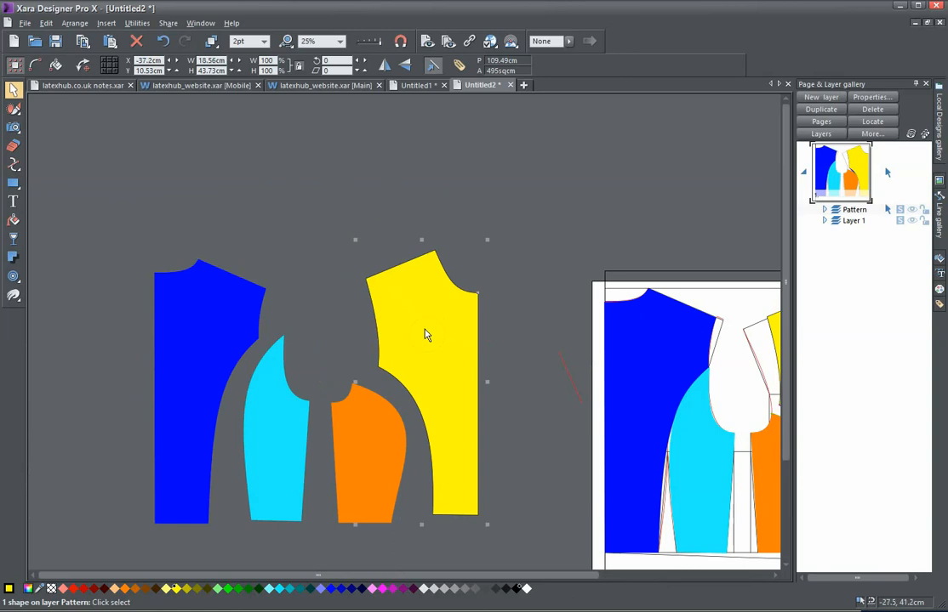
left_click_drag(427, 323, 409, 293)
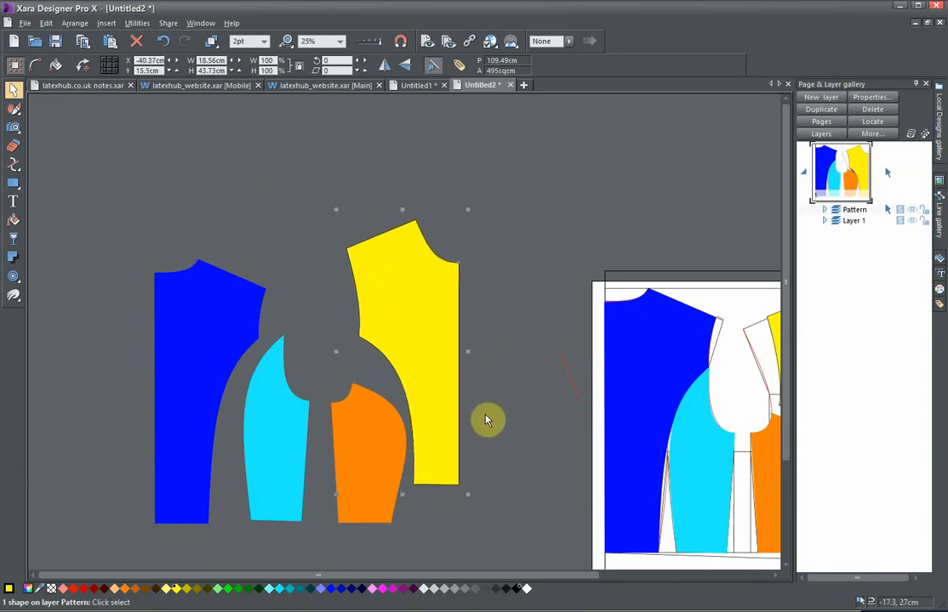
left_click(405, 300)
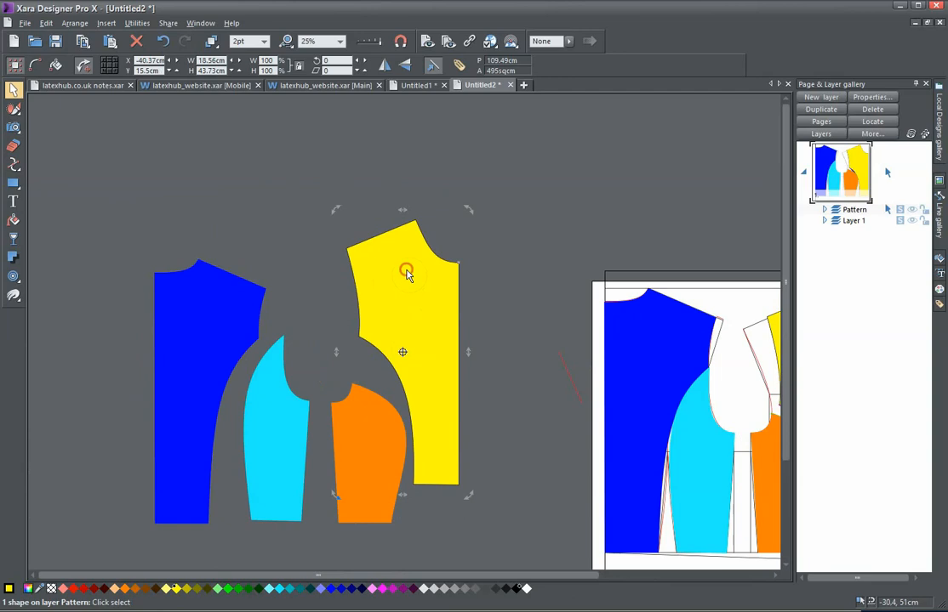
left_click_drag(406, 272, 327, 306)
scroll(316, 272, "up", 3)
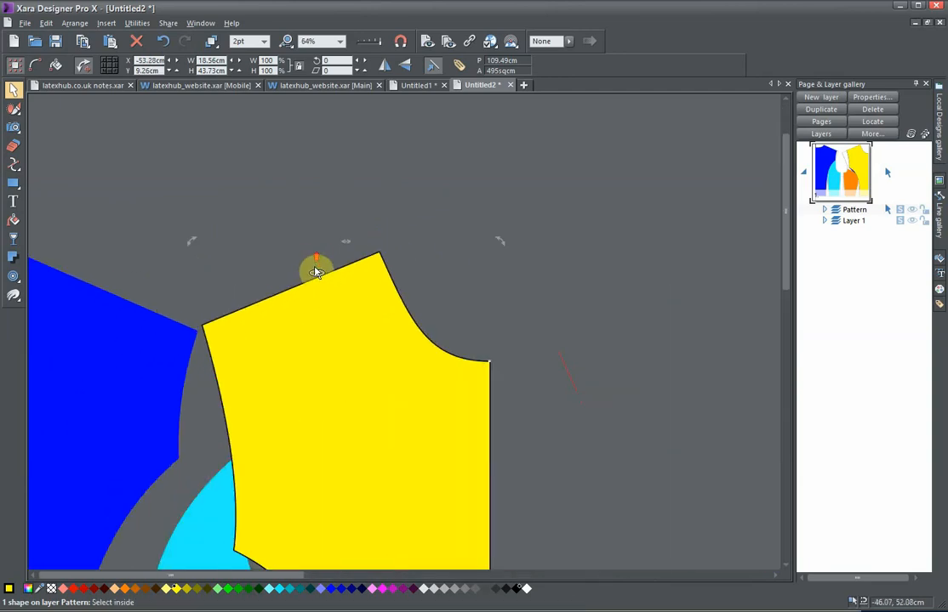
left_click_drag(469, 286, 528, 260)
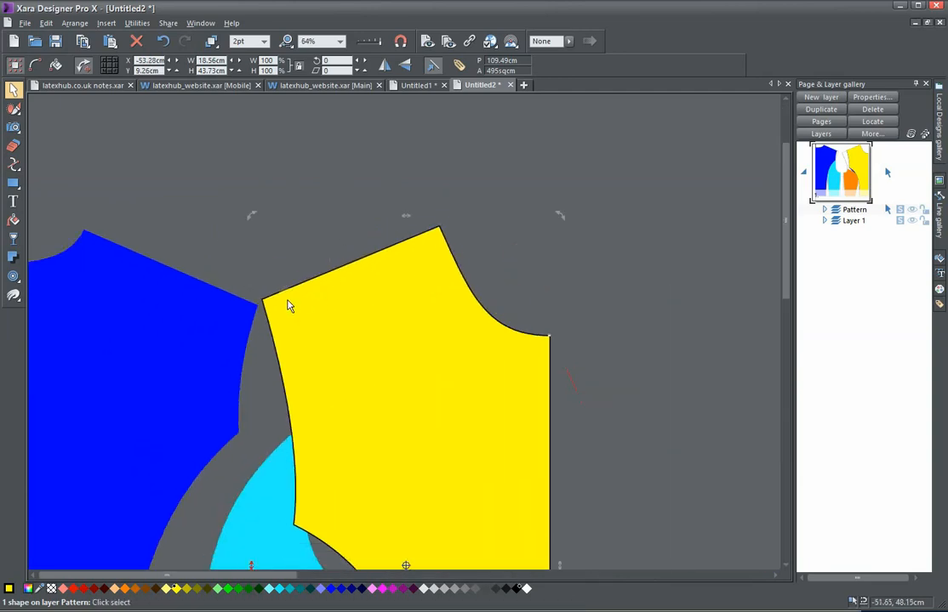
mouse_move(306, 308)
left_mouse_down()
mouse_move(312, 319)
mouse_move(306, 314)
left_mouse_up()
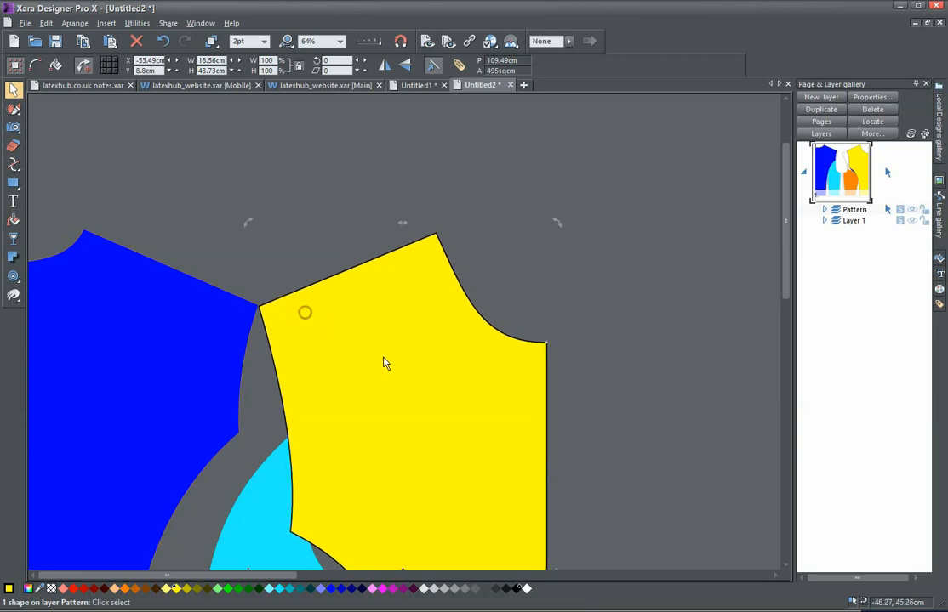
scroll(514, 451, "down", 2)
scroll(551, 379, "down", 3)
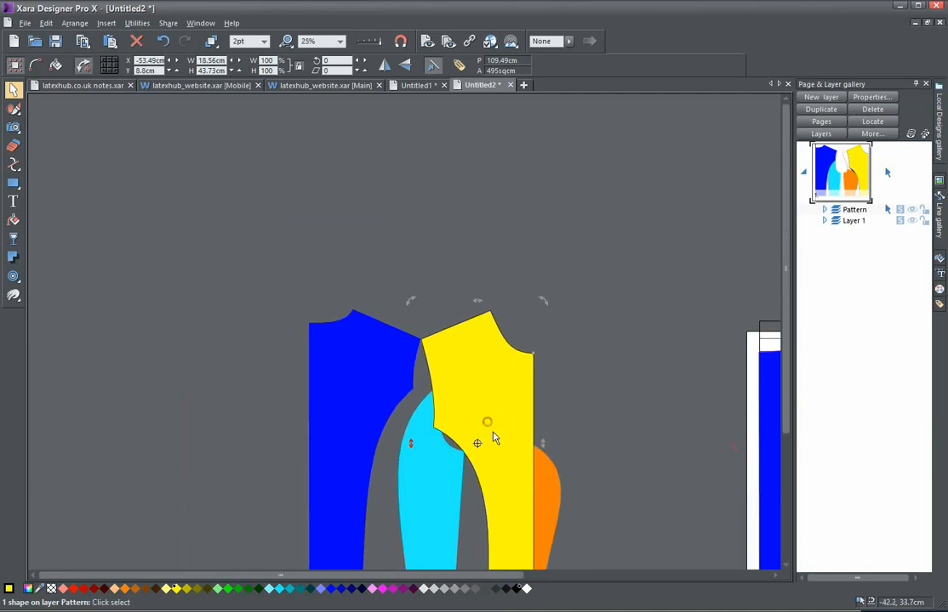
Set the yellow copy's rotation centre at the shared shoulder point and rotate it about 135° to compare the two shoulder seams
left_click_drag(478, 444, 421, 341)
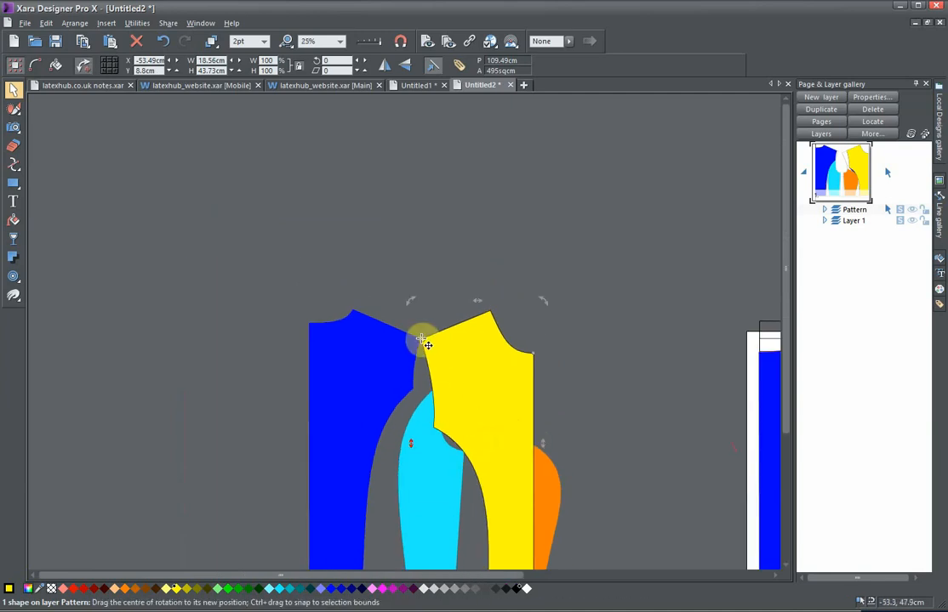
scroll(449, 370, "up", 4)
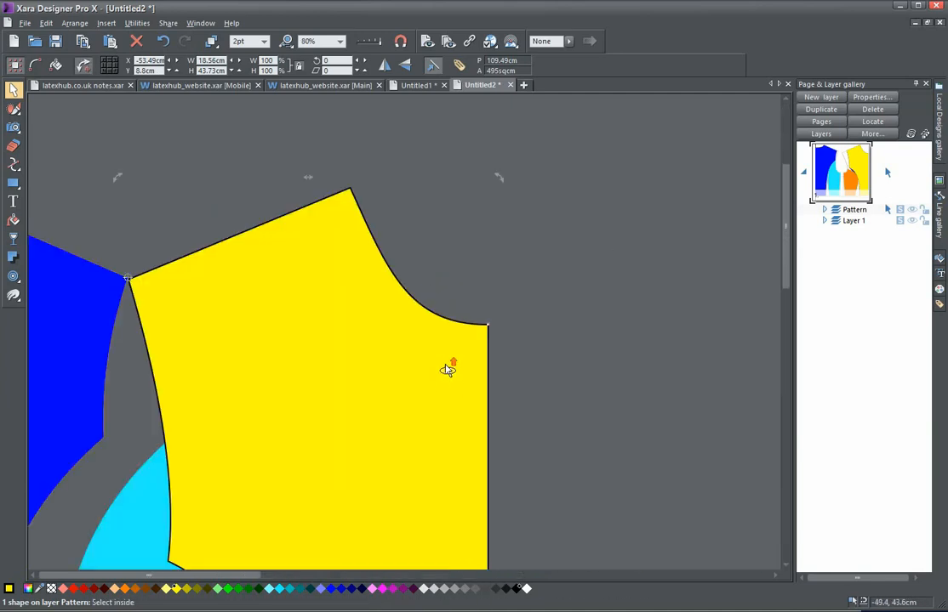
scroll(413, 362, "down", 3)
scroll(413, 362, "down", 1)
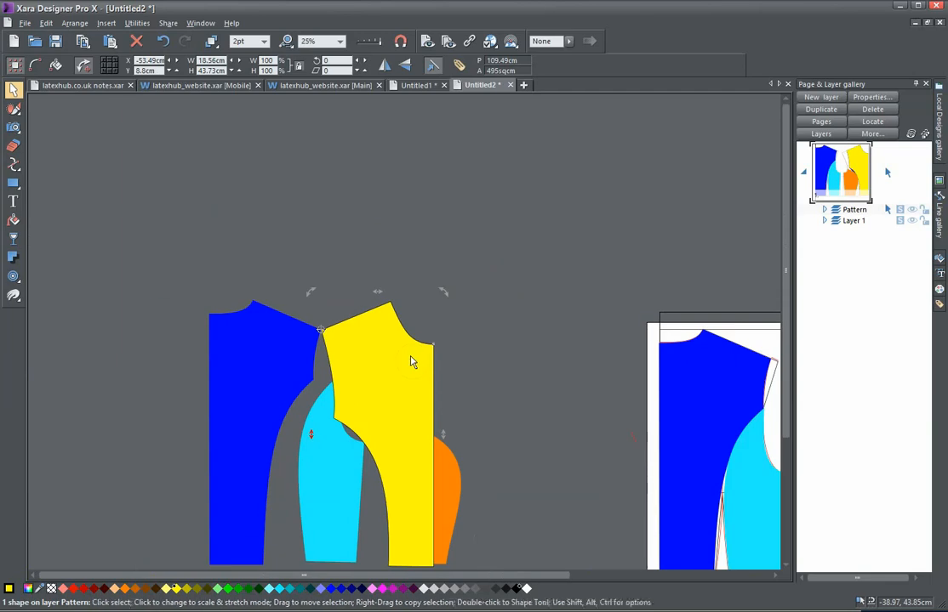
left_click(421, 334)
left_click_drag(443, 288, 214, 273)
scroll(270, 334, "up", 3)
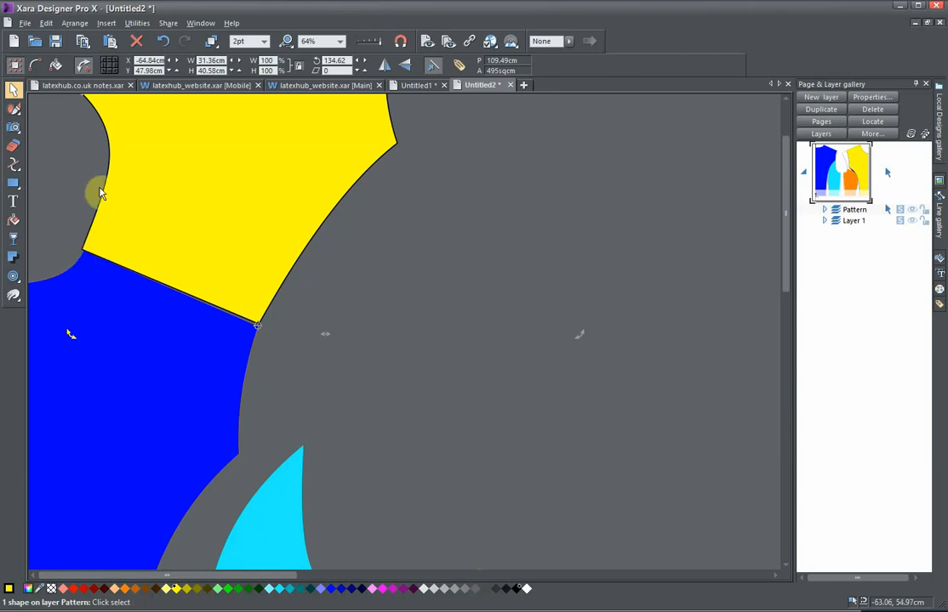
scroll(217, 299, "down", 5)
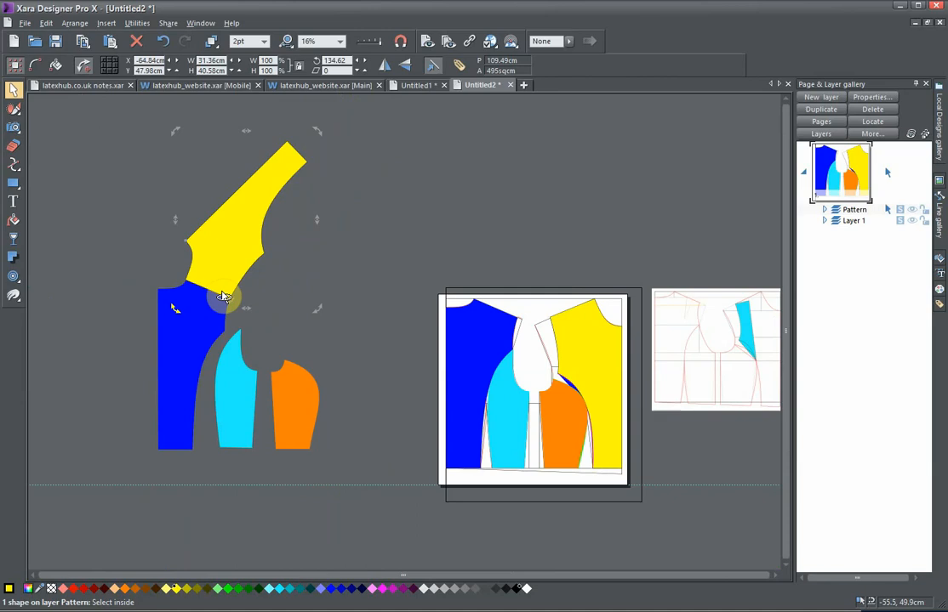
Rotate the yellow copy to an angle of 22.4° and place it beside the orange copy, clear of the other panels
left_click(318, 131)
left_click_drag(317, 129, 404, 507)
left_click(408, 512)
left_click_drag(274, 328, 309, 322)
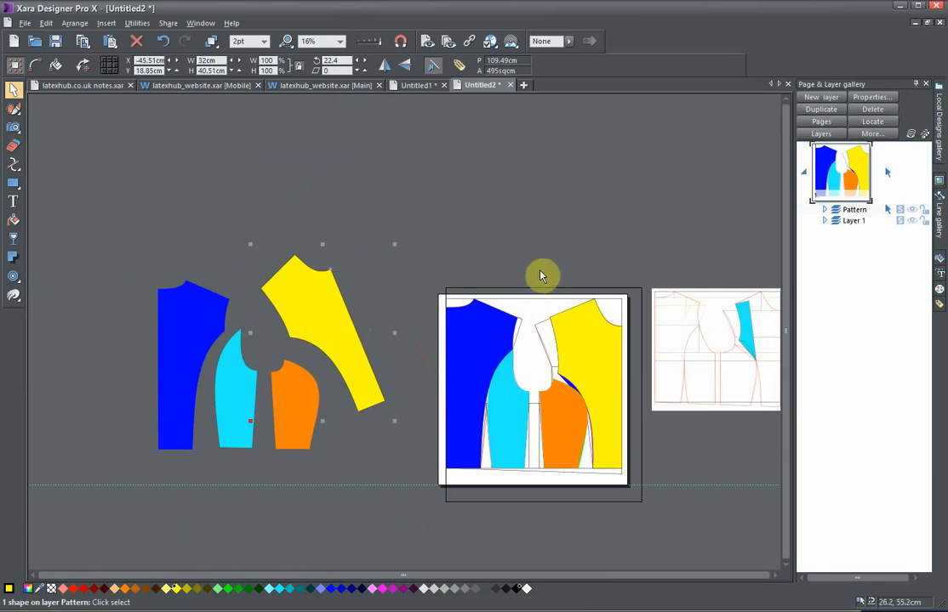
left_click_drag(542, 275, 373, 237)
scroll(442, 330, "up", 1)
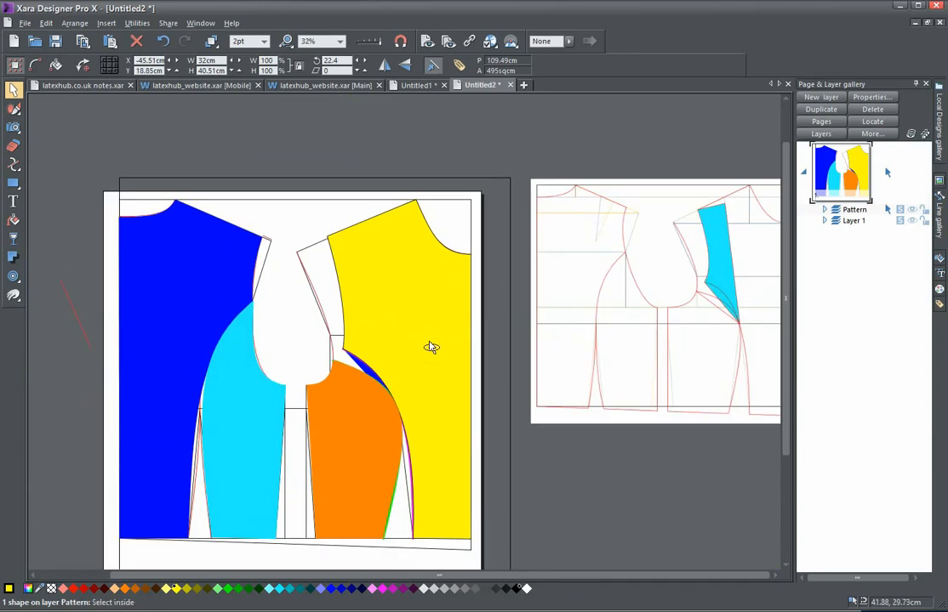
Draw a line about 27.2 cm long from the yellow front panel's shoulder seam to its centre-front edge, with a line width of 4pt
left_click_drag(429, 345, 547, 324)
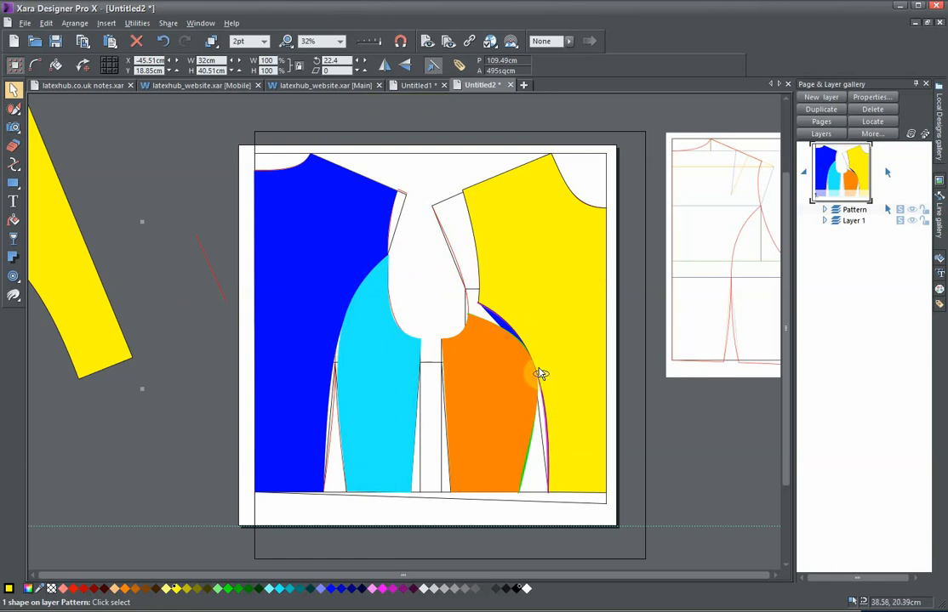
left_click_drag(481, 321, 383, 260)
scroll(383, 282, "down", 1)
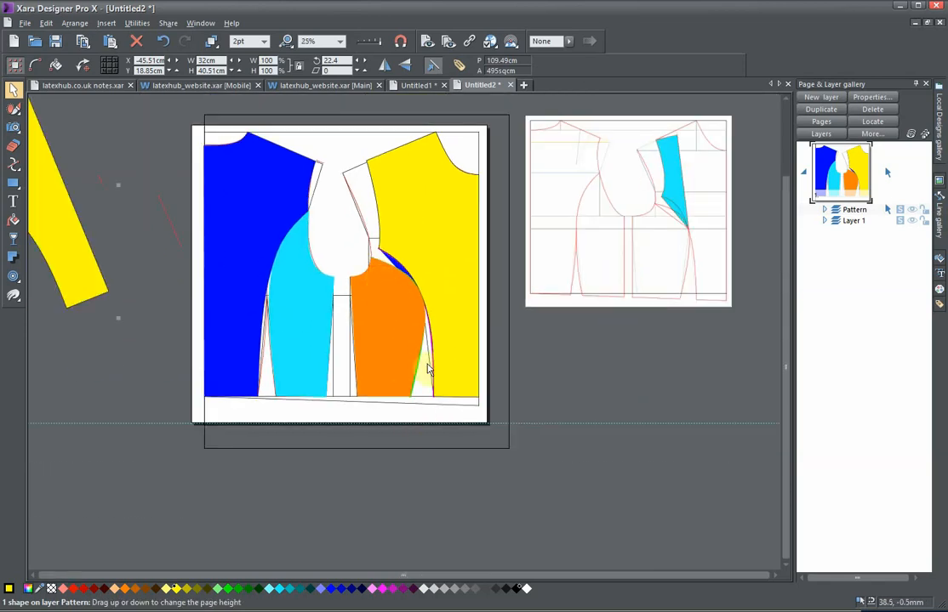
scroll(374, 298, "up", 2)
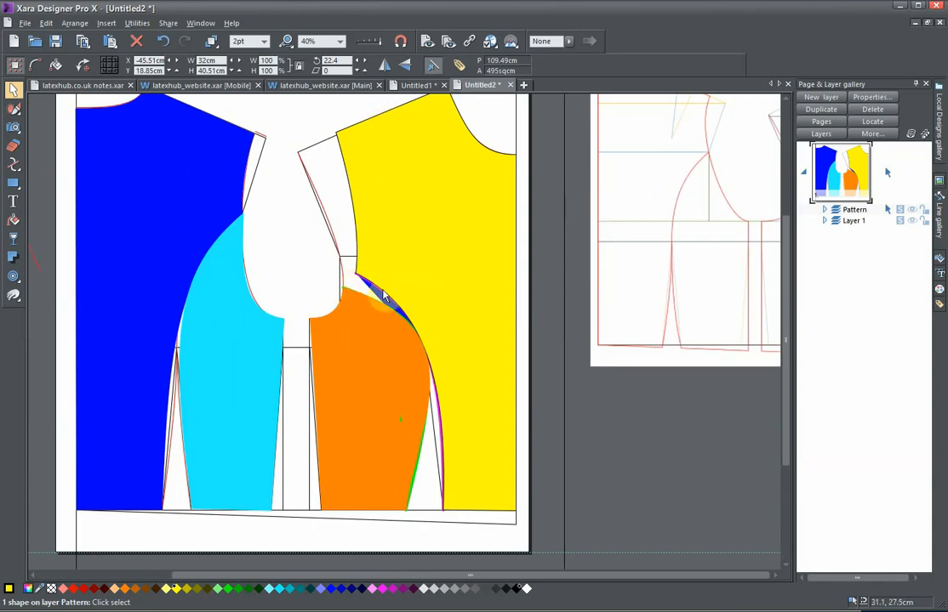
left_click_drag(387, 301, 314, 310)
scroll(315, 310, "down", 1)
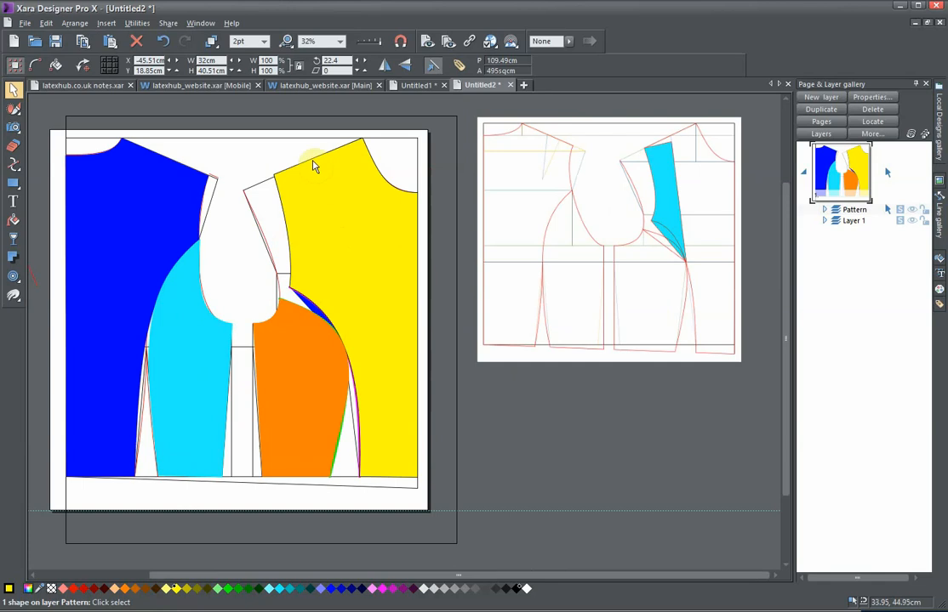
left_click(15, 166)
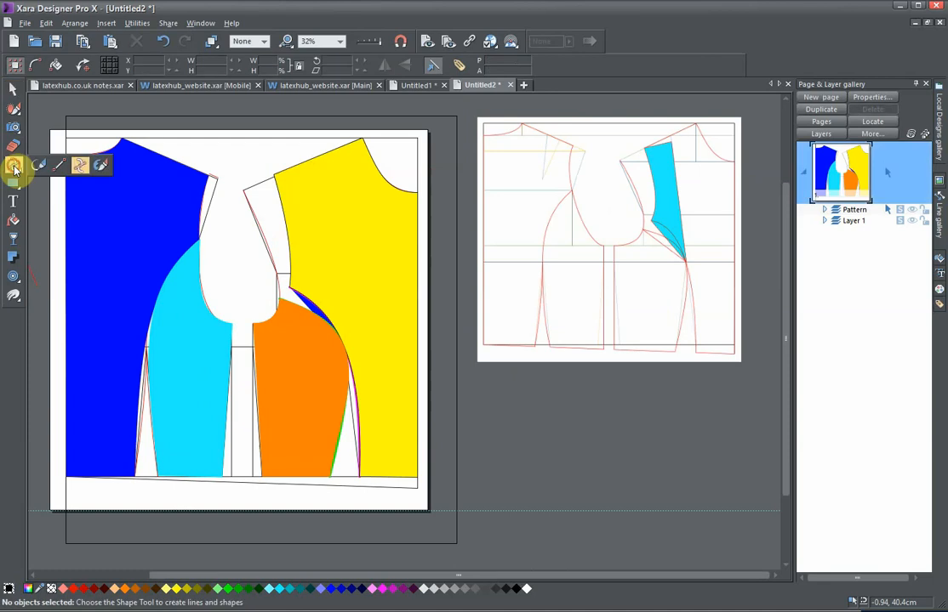
left_click(306, 162)
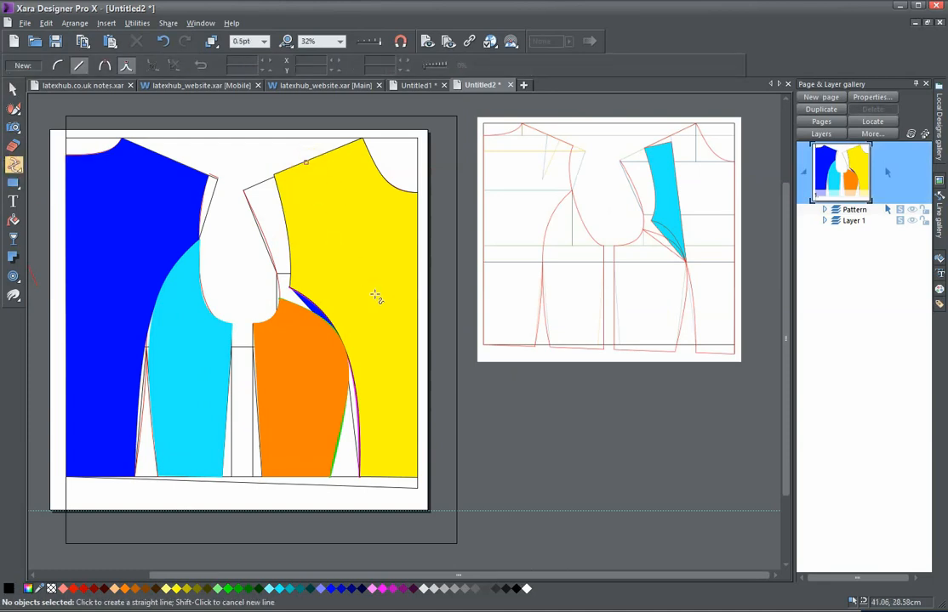
left_click(417, 343)
left_click(418, 342)
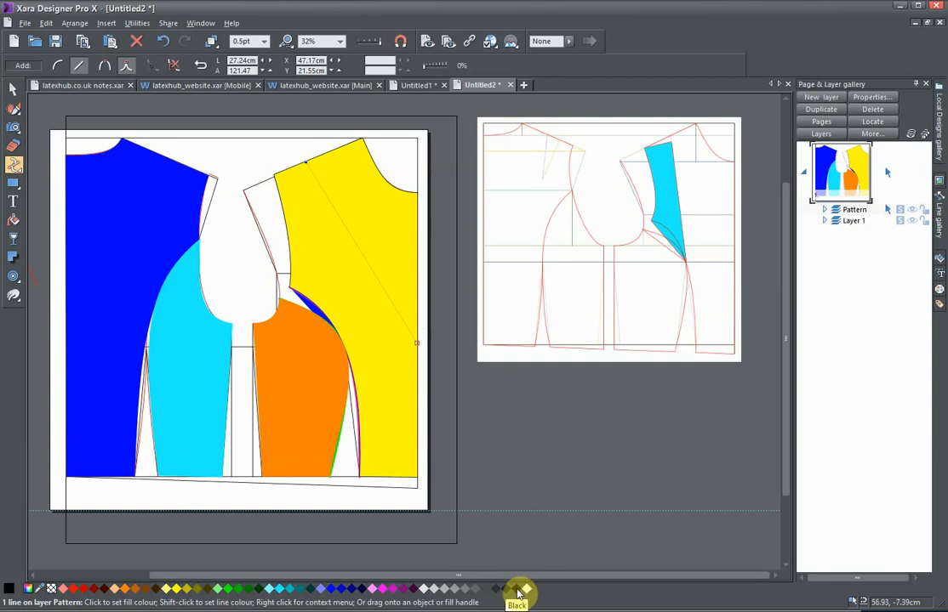
left_click(264, 41)
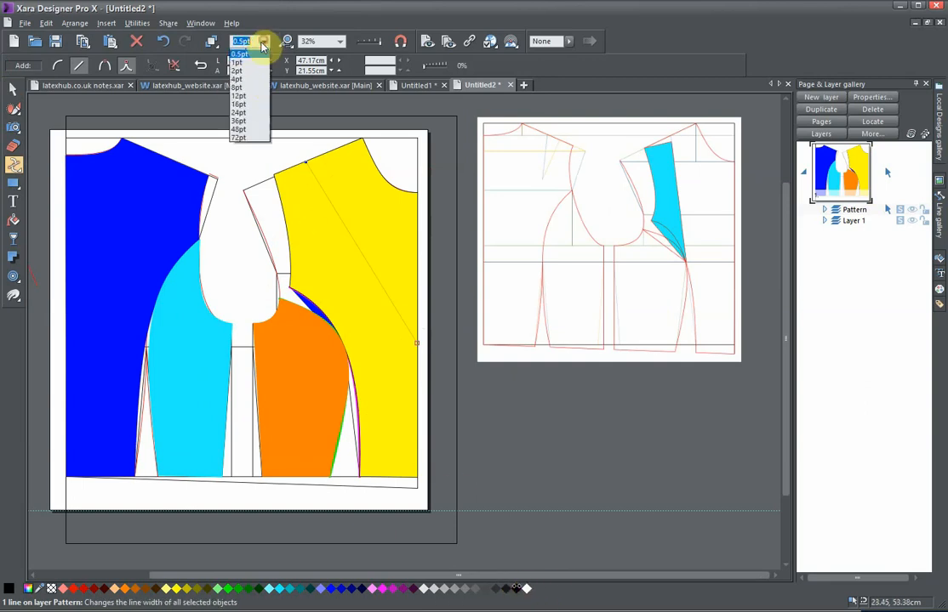
left_click(238, 95)
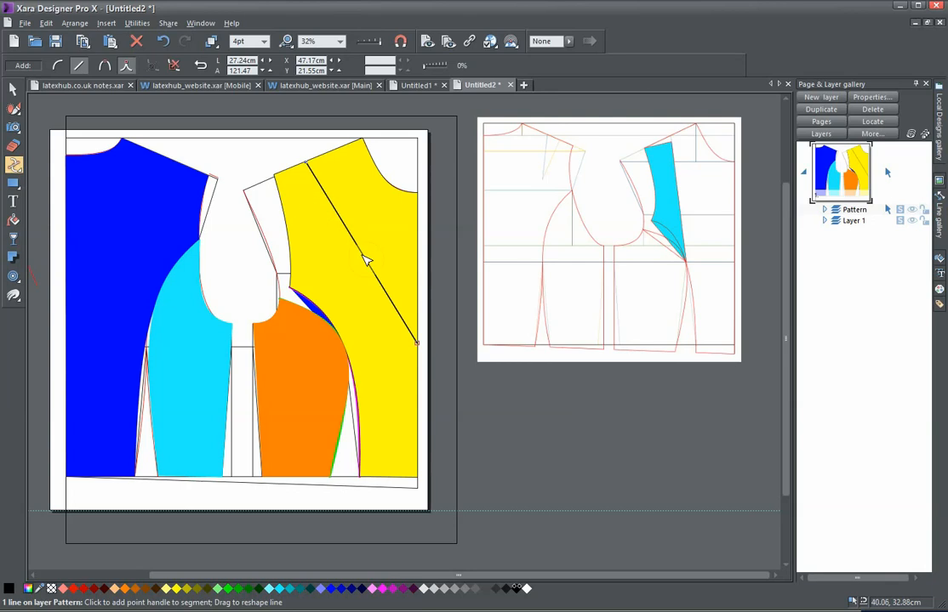
Bend the line into a scooped neckline with a horizontal centre-front handle, and move its shoulder end outward along the seam to about 31.63, 44.2 cm
left_click_drag(369, 260, 356, 297)
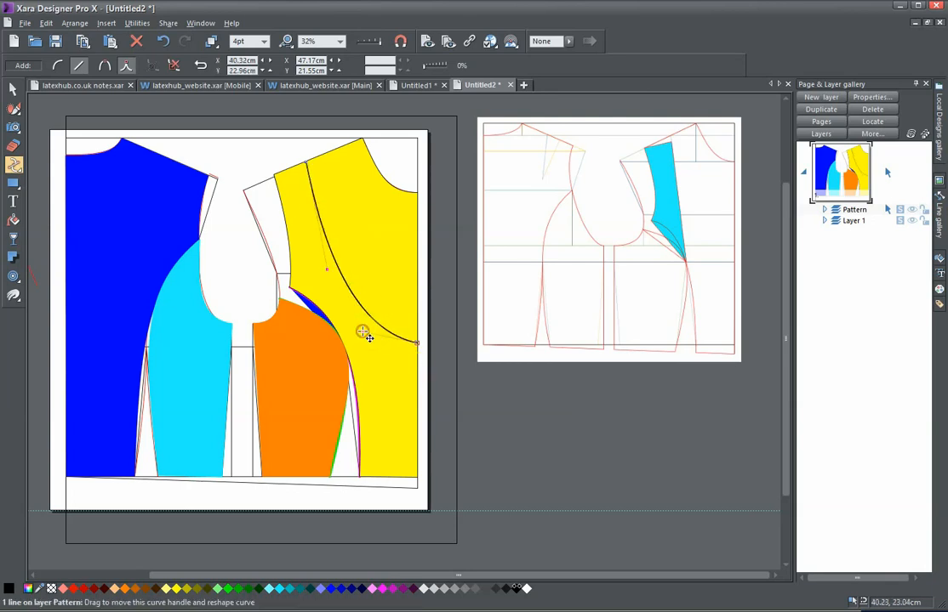
left_click_drag(364, 335, 374, 344)
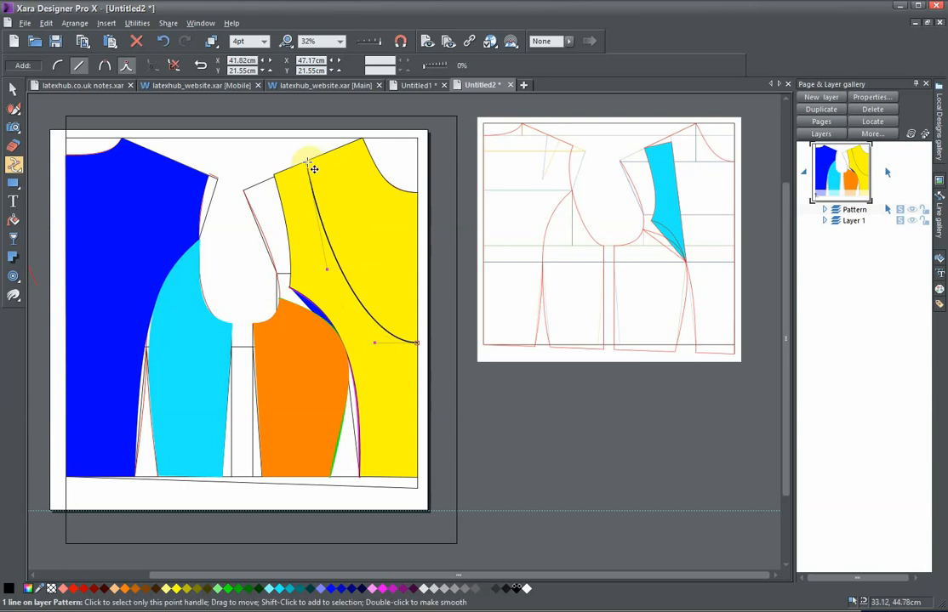
left_click_drag(311, 167, 295, 166)
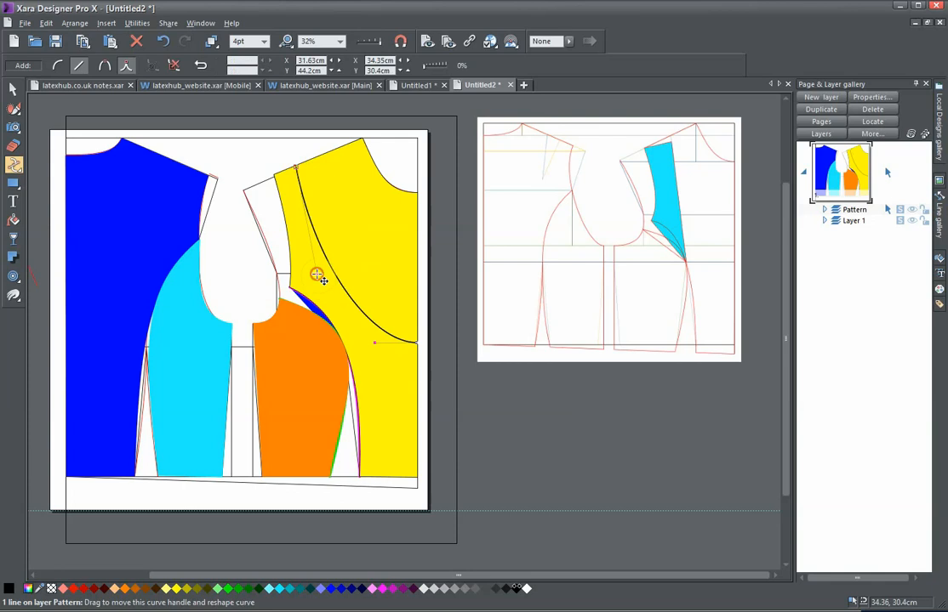
mouse_move(318, 275)
left_mouse_down()
mouse_move(307, 255)
mouse_move(334, 270)
left_mouse_up()
Examine the lowered neckline curve against the front princess seam, and the side seams and waist area of the draft panels
left_click_drag(394, 233, 319, 238)
scroll(319, 249, "down", 2)
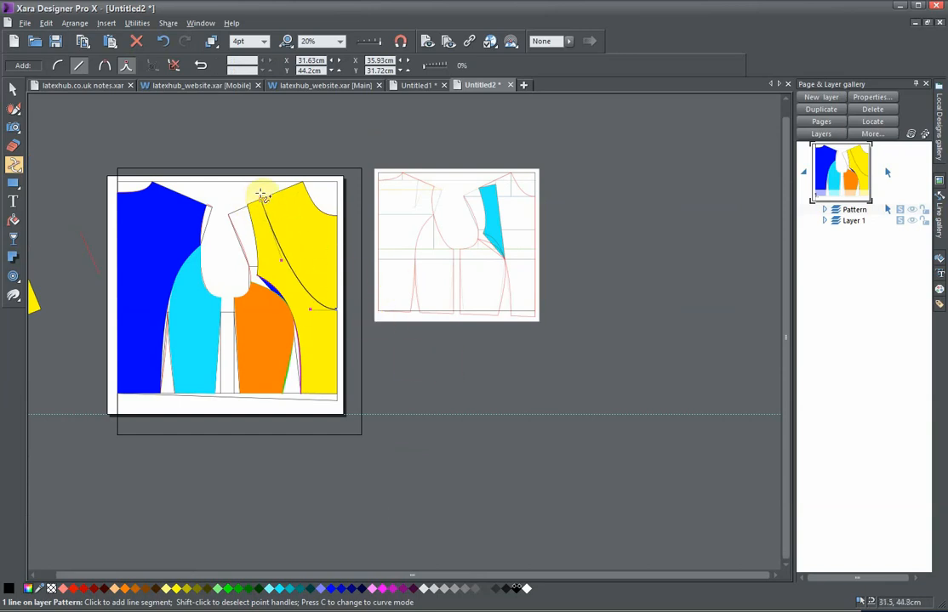
left_click_drag(316, 296, 438, 321)
scroll(393, 326, "up", 2)
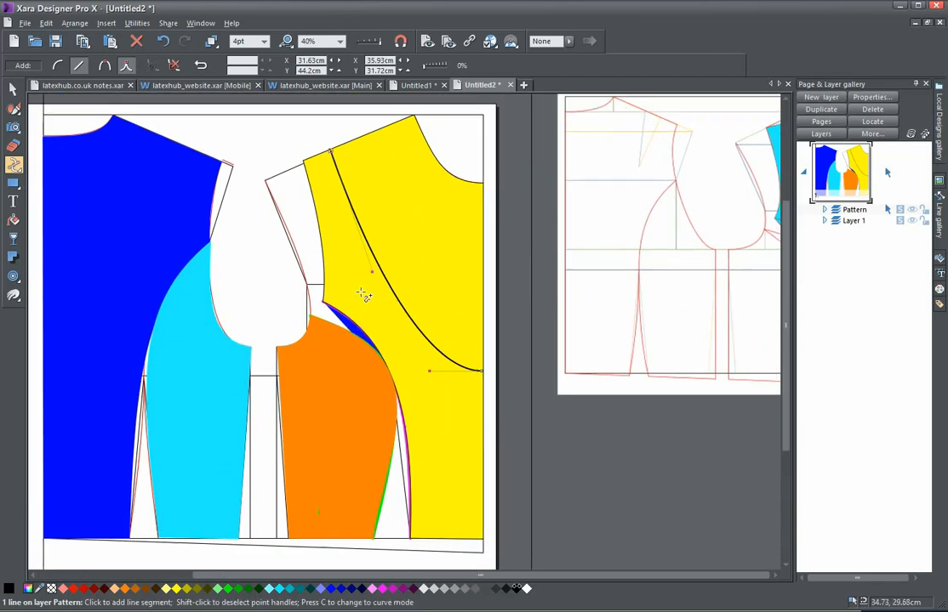
scroll(362, 296, "down", 2)
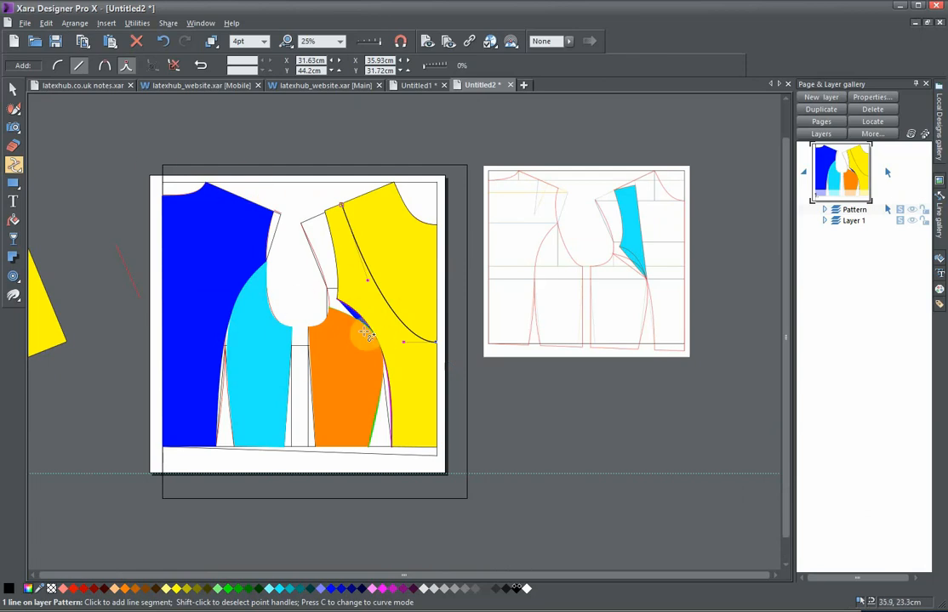
left_click_drag(345, 334, 425, 333)
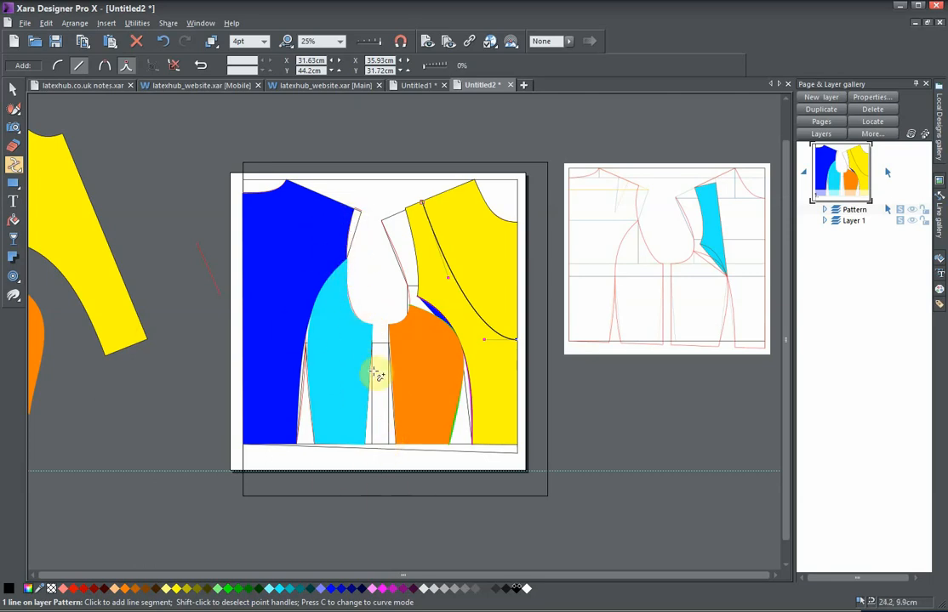
scroll(402, 412, "up", 2)
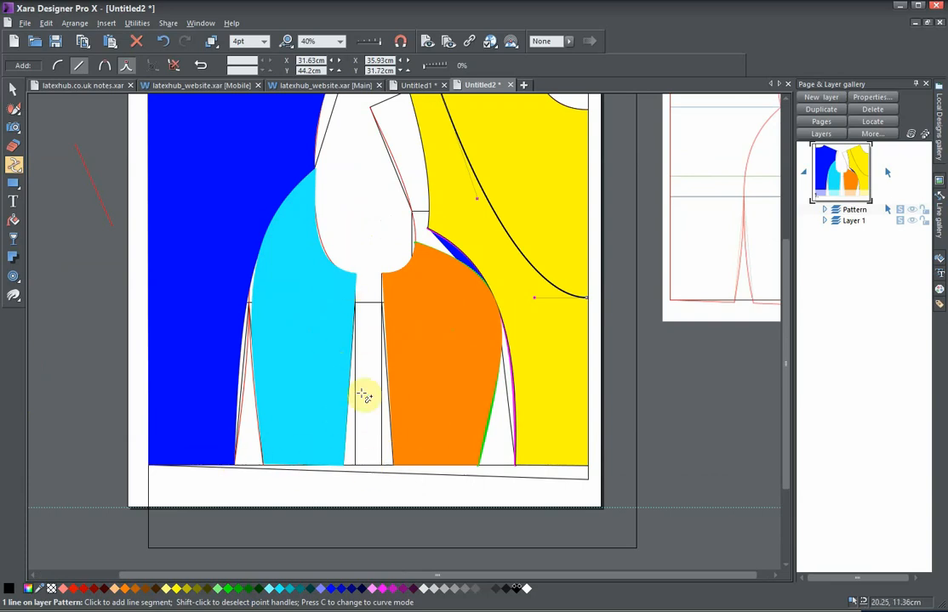
scroll(339, 388, "down", 2)
left_click_drag(337, 384, 402, 378)
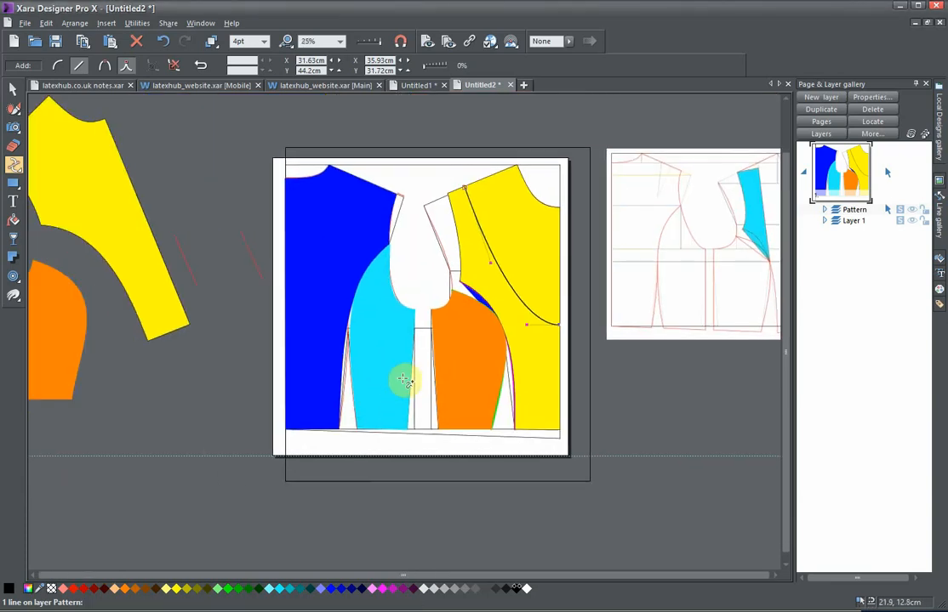